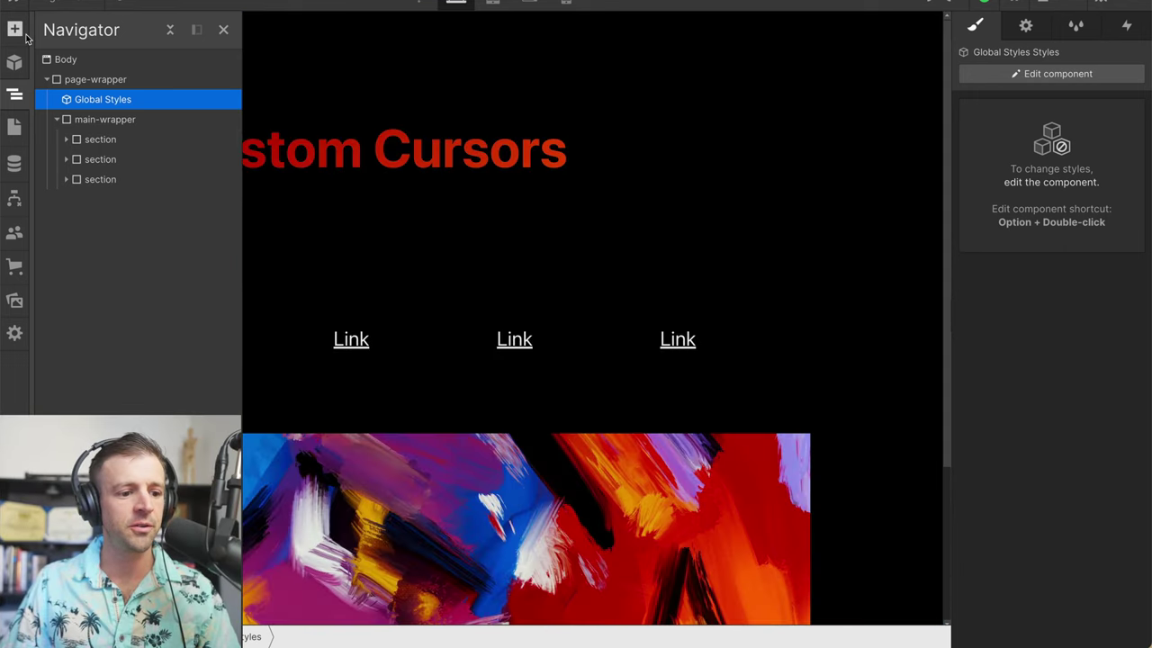
# Add a Div Block above main-wrapper inside page-wrapper and give it the new class cursor-wrap
pyautogui.click(15, 29)
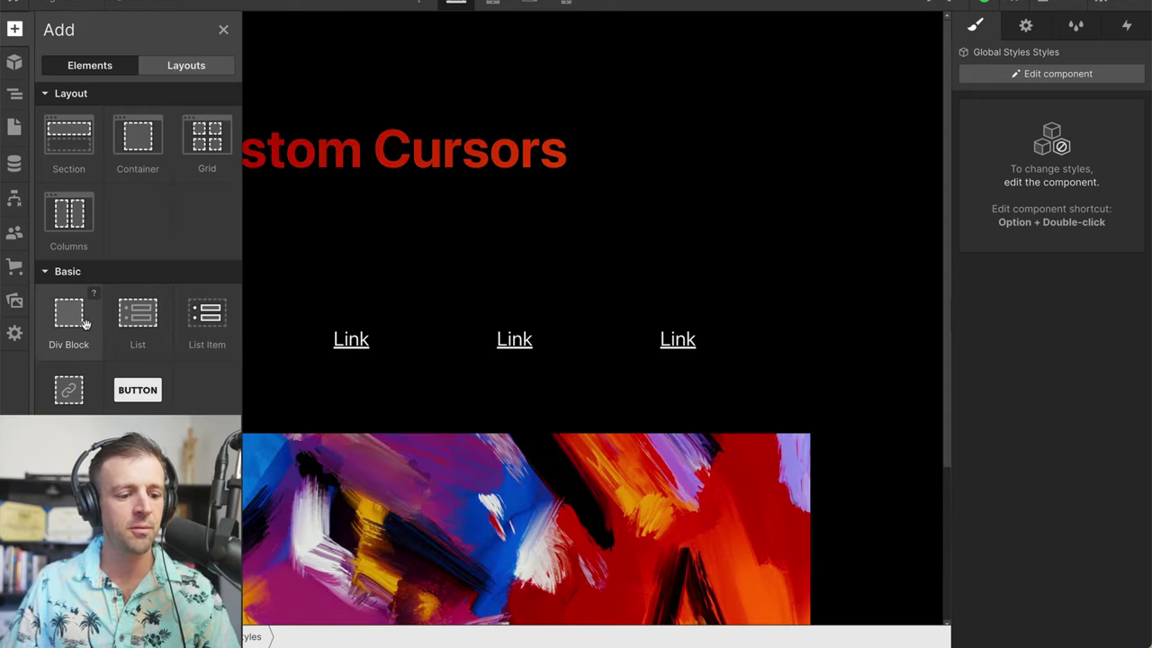
pyautogui.moveTo(86, 324); pyautogui.dragTo(117, 128)
pyautogui.click(1066, 130)
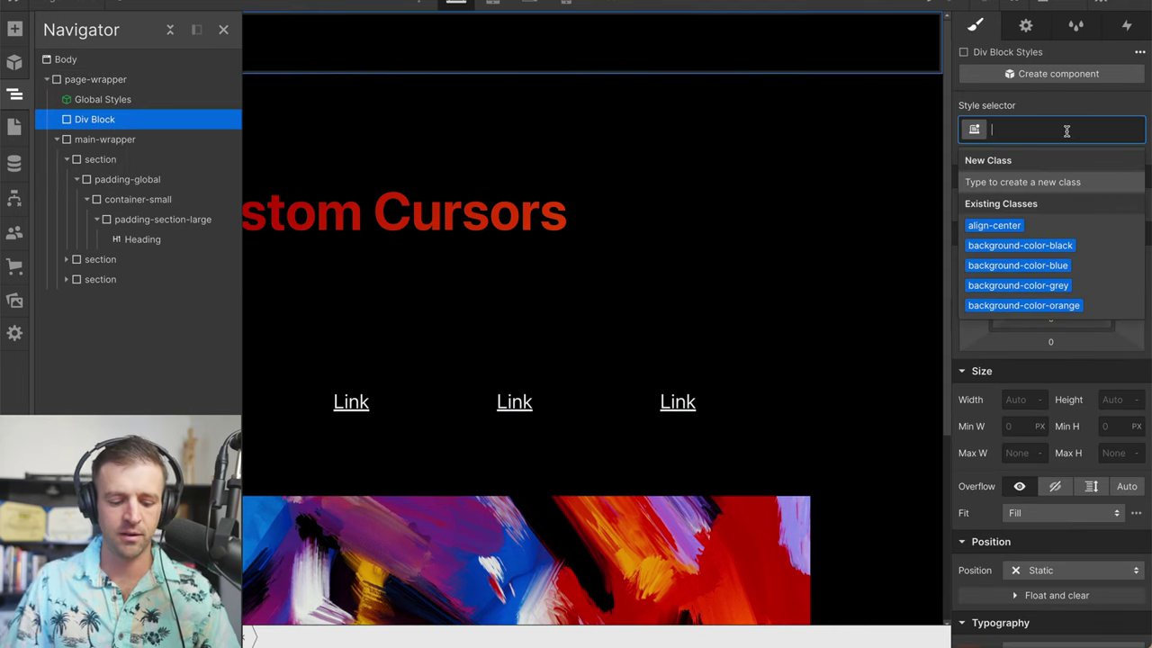
pyautogui.write('cursor-wrap')
pyautogui.press('Return')
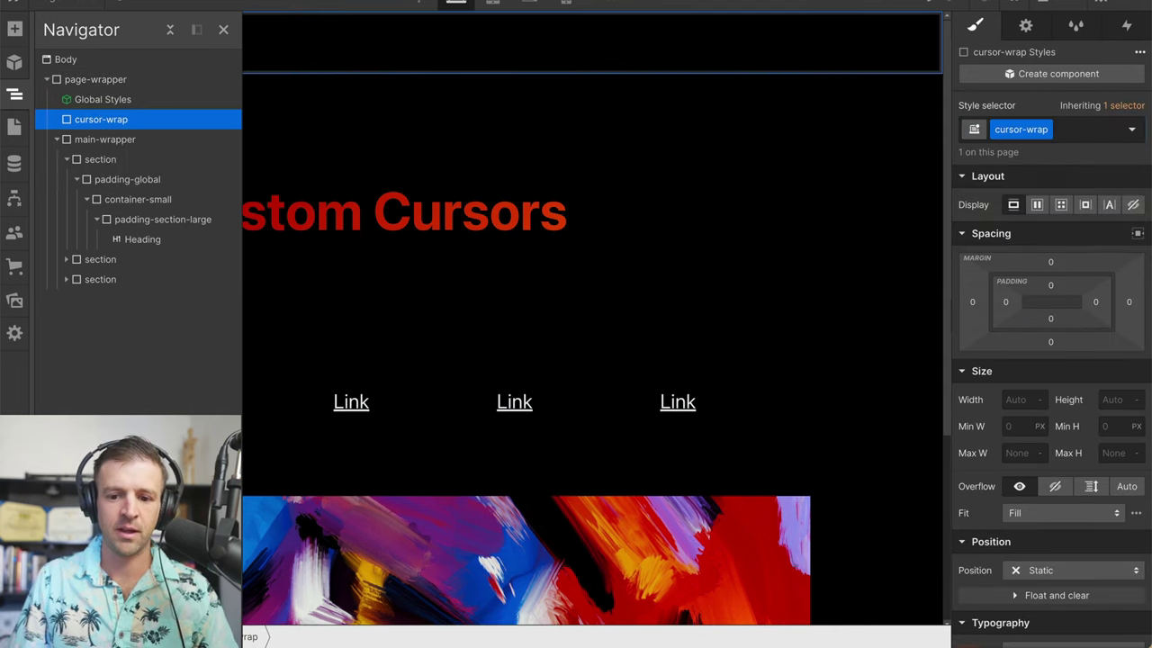
# Set the cursor-wrap div's Position to Fixed, pinned at 0% on all four sides
pyautogui.click(1024, 570)
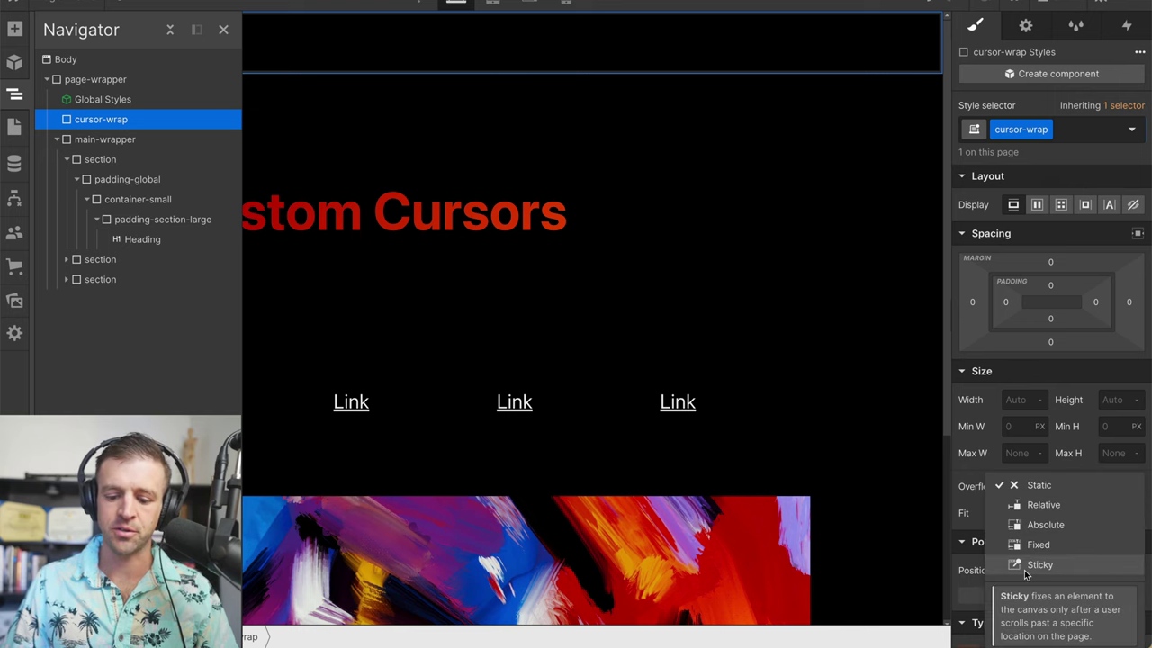
pyautogui.click(1035, 544)
pyautogui.scroll(-1, 1099, 540)
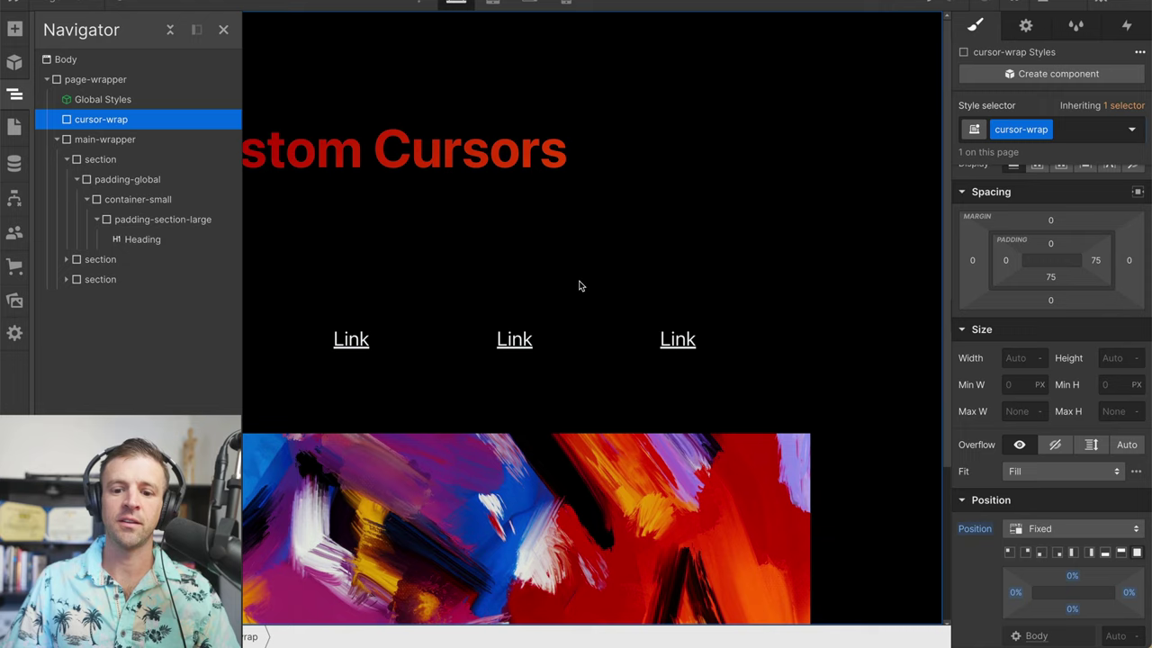
pyautogui.scroll(-2, 591, 224)
pyautogui.scroll(2, 597, 224)
pyautogui.scroll(-2, 592, 230)
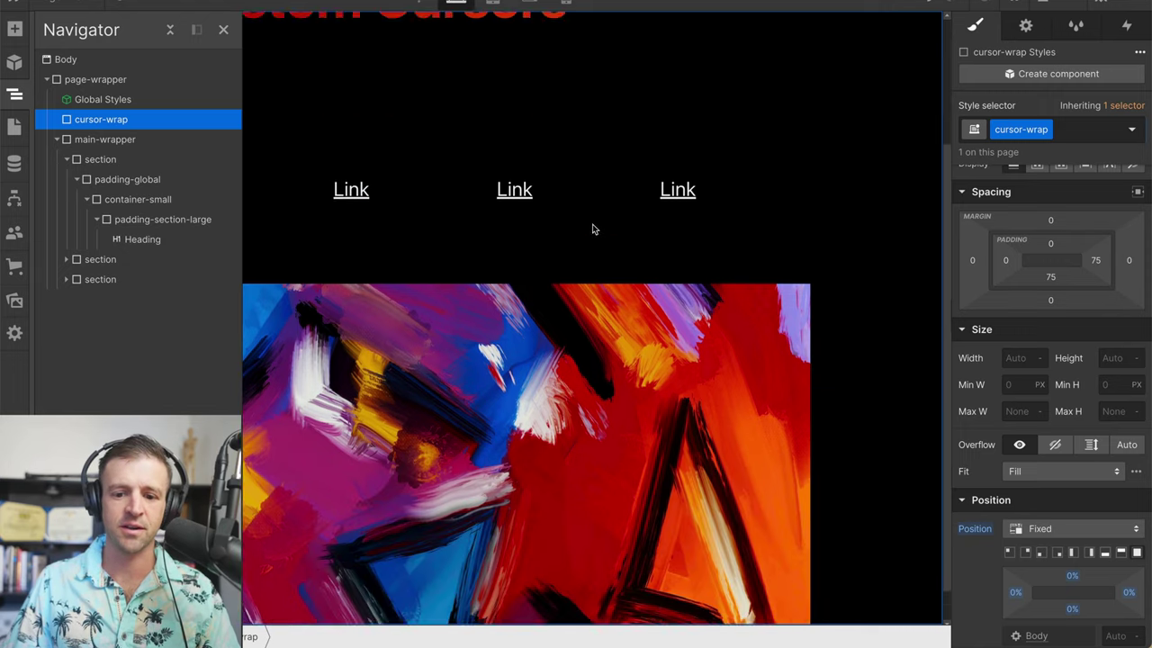
pyautogui.scroll(1, 557, 225)
pyautogui.scroll(-5, 1024, 437)
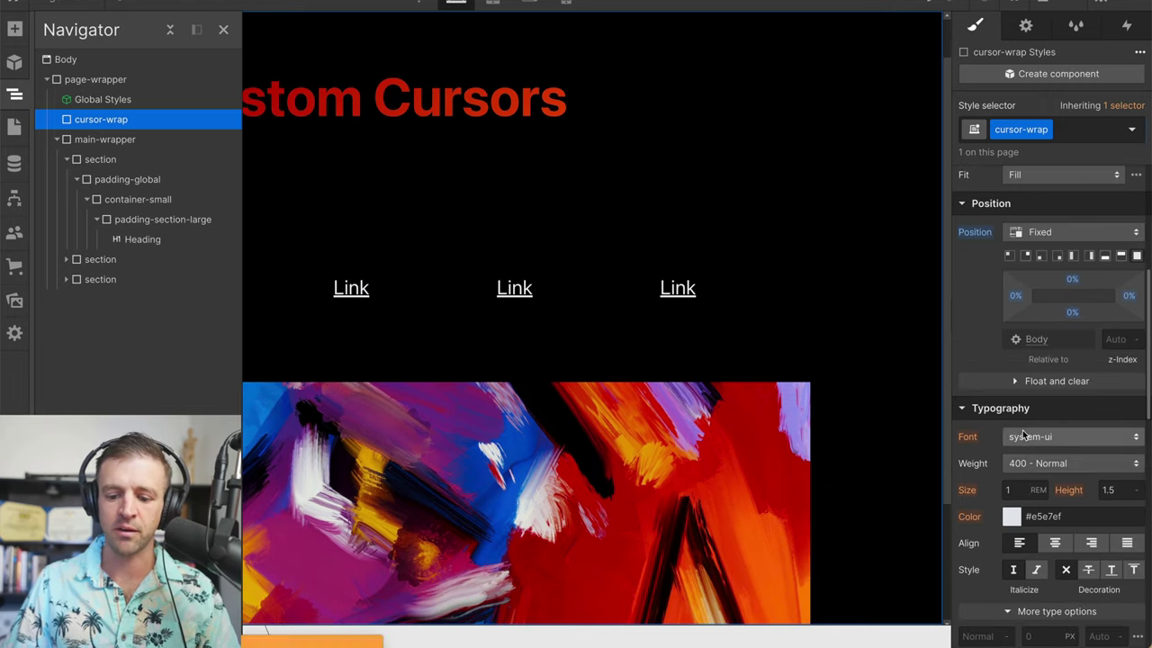
pyautogui.scroll(-4, 1006, 450)
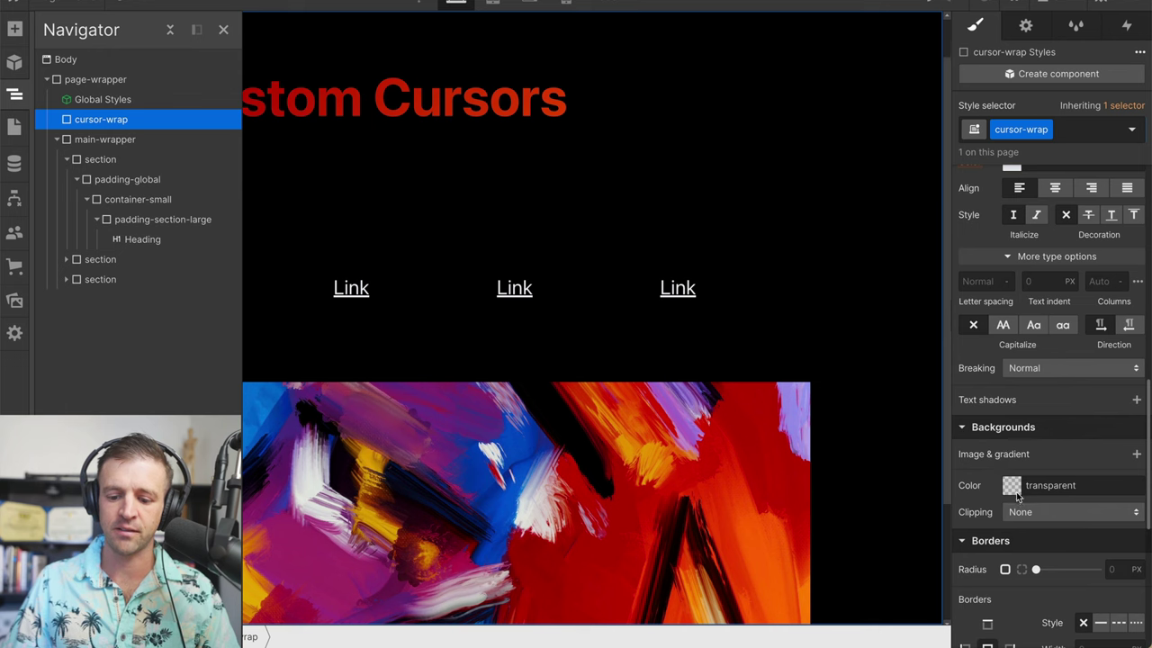
# Give cursor-wrap a near-white background colour with alpha at 71
pyautogui.click(1011, 486)
pyautogui.moveTo(961, 297); pyautogui.dragTo(945, 193)
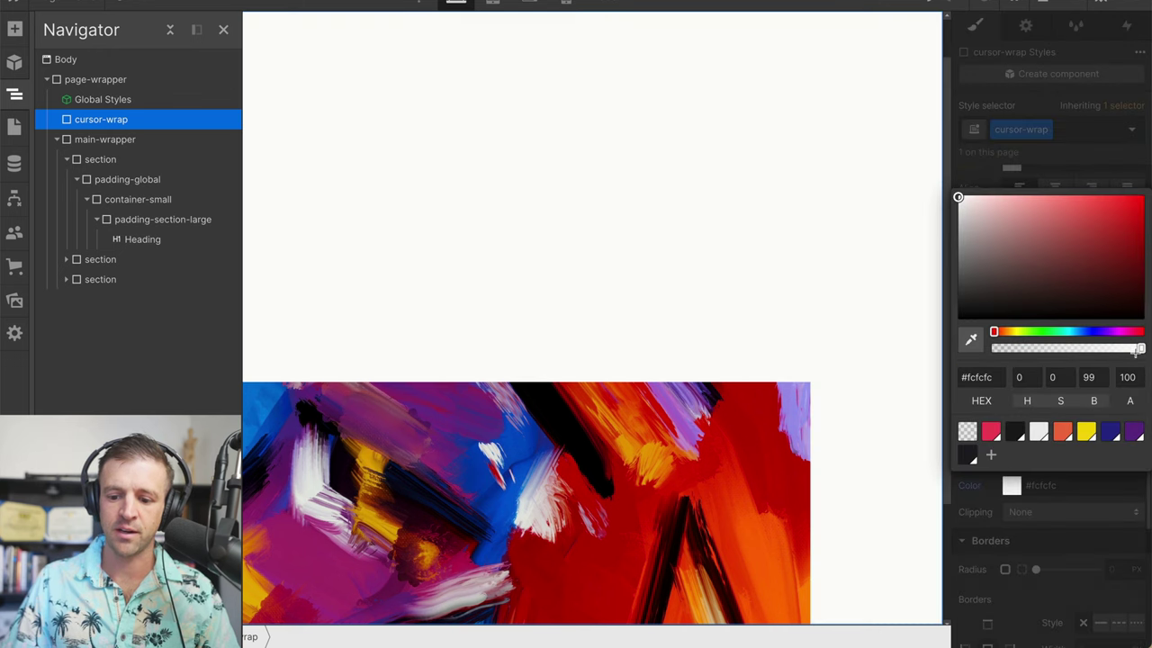
pyautogui.moveTo(1137, 348); pyautogui.dragTo(1099, 348)
pyautogui.scroll(-2, 694, 281)
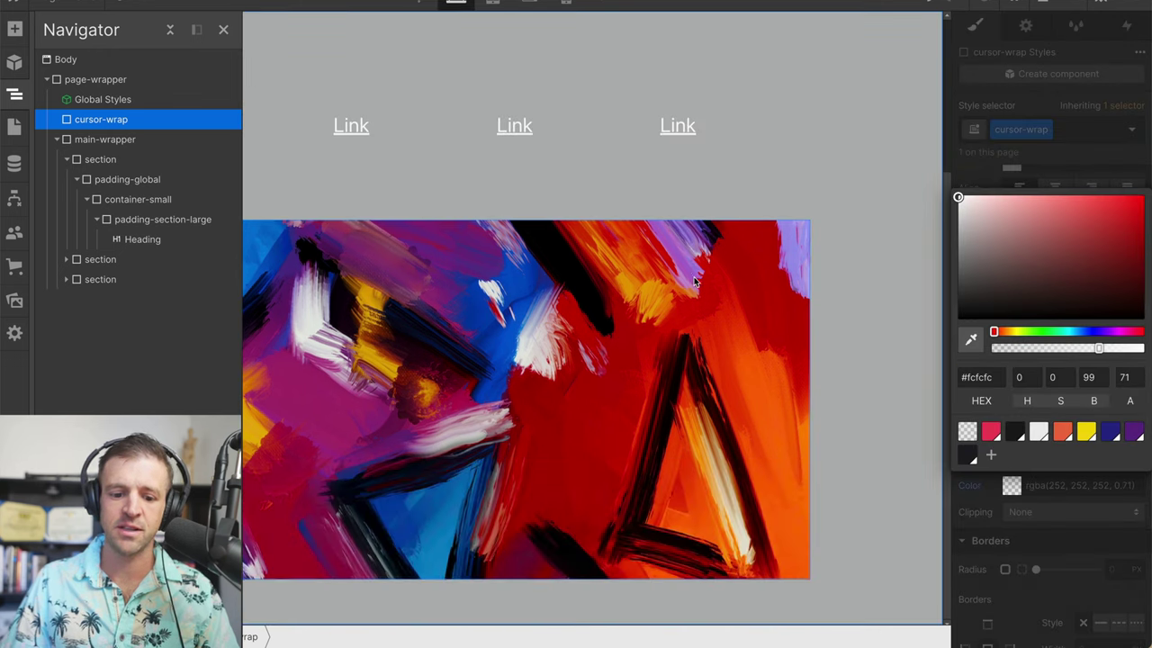
pyautogui.scroll(2, 694, 288)
pyautogui.scroll(-2, 694, 293)
pyautogui.scroll(2, 702, 301)
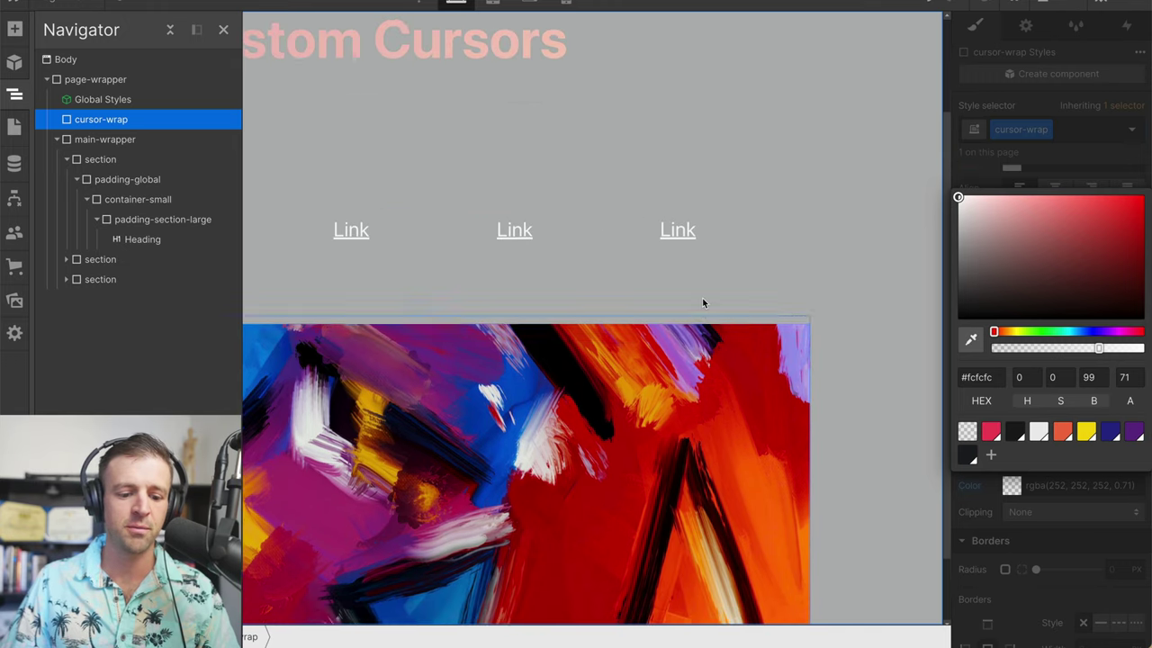
pyautogui.click(993, 156)
# Set cursor-wrap's z-index to 9999
pyautogui.scroll(3, 1050, 265)
pyautogui.scroll(10, 1050, 266)
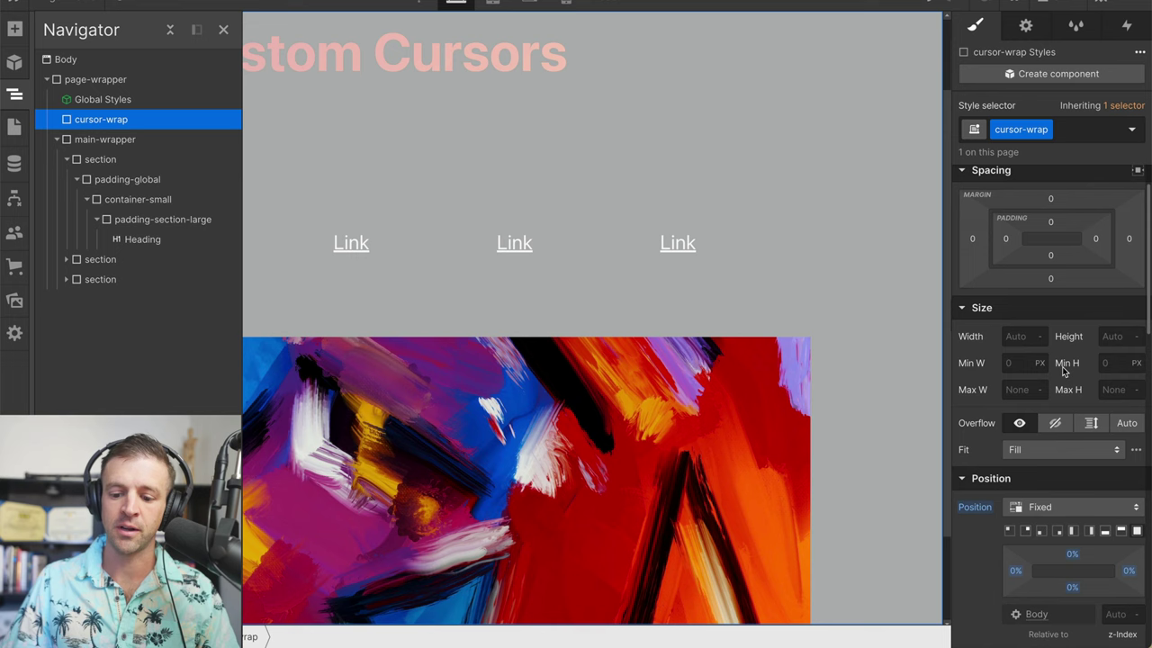
pyautogui.scroll(-3, 1116, 450)
pyautogui.click(1124, 458)
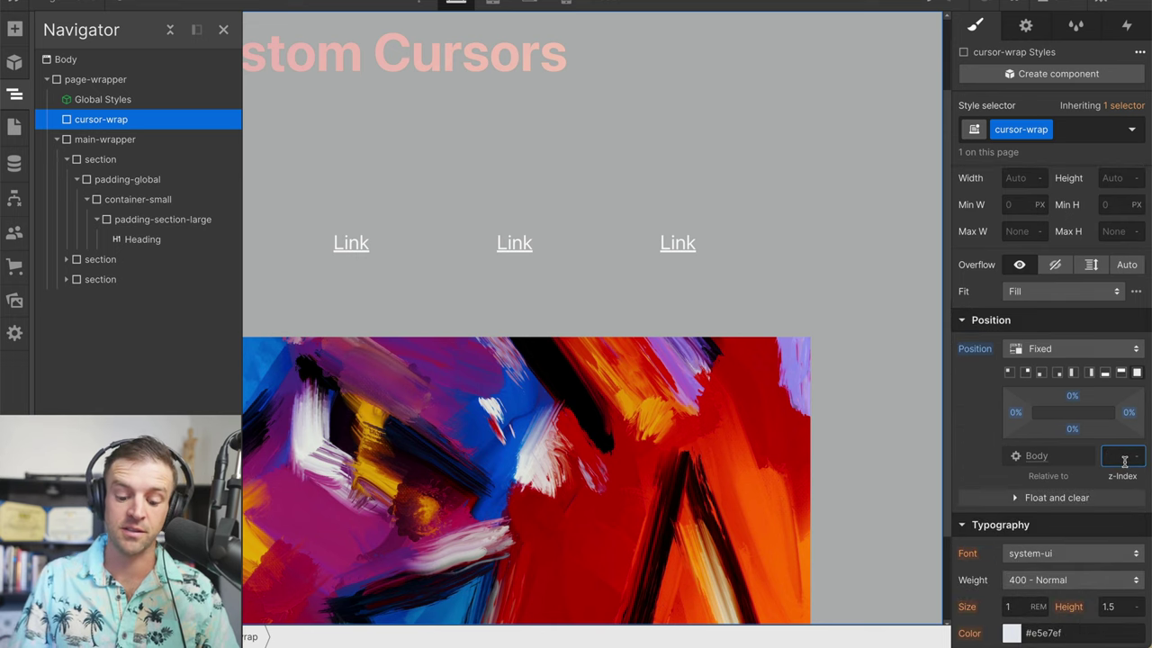
pyautogui.write('9999')
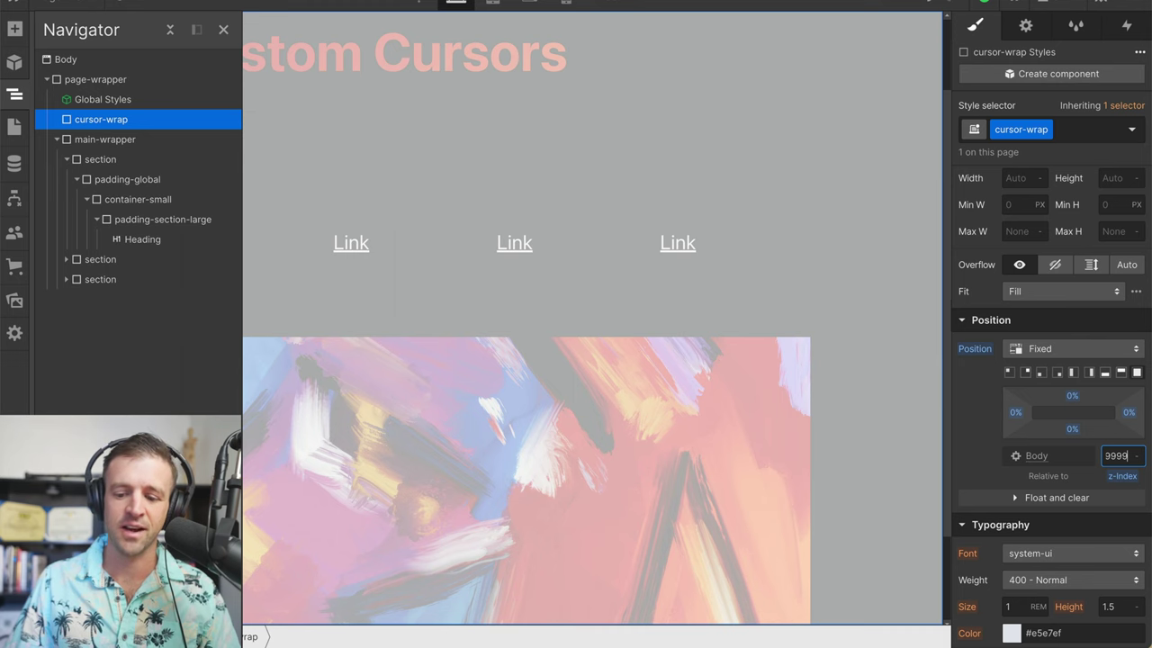
pyautogui.write('9')
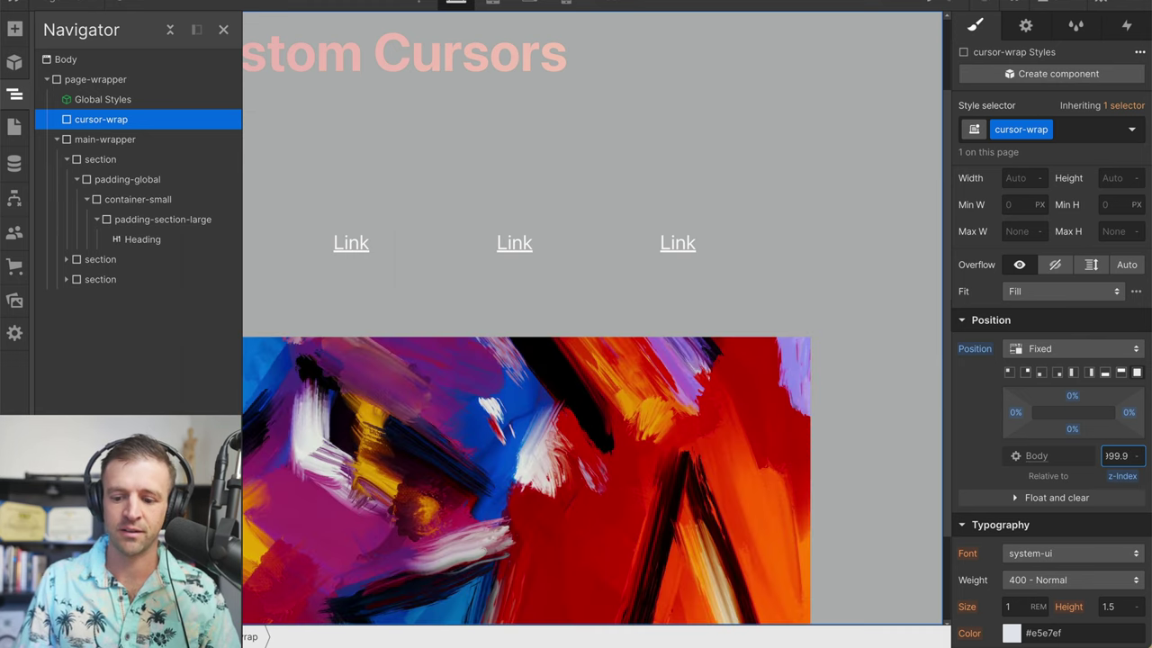
pyautogui.press('BackSpace')
pyautogui.press('BackSpace')
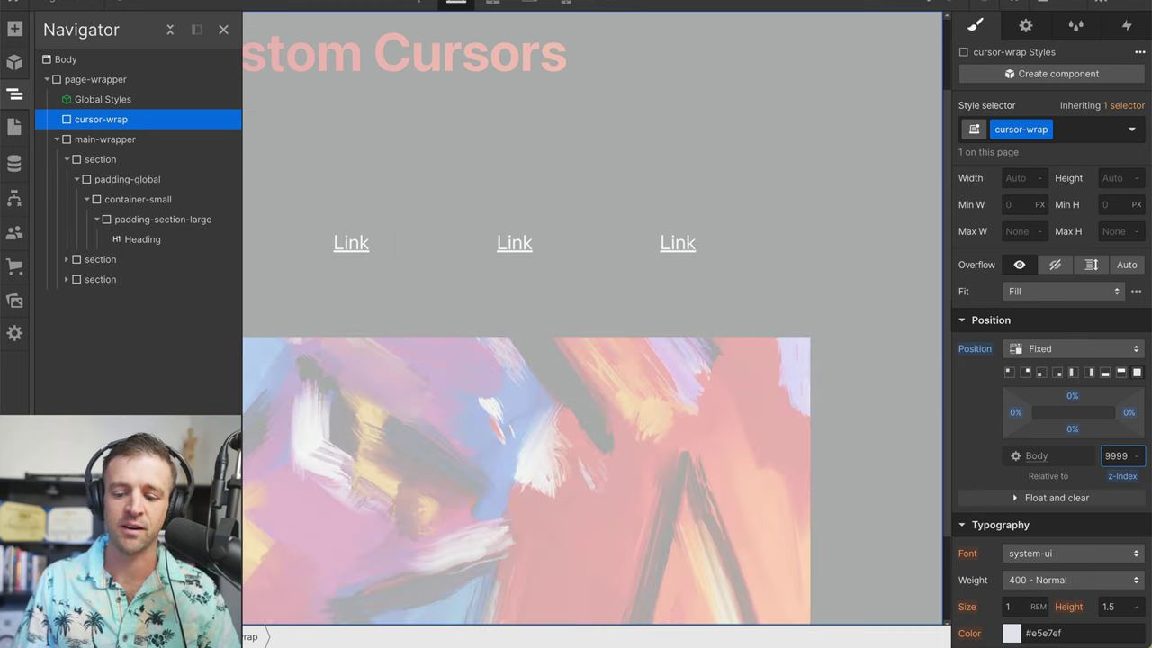
pyautogui.press('Return')
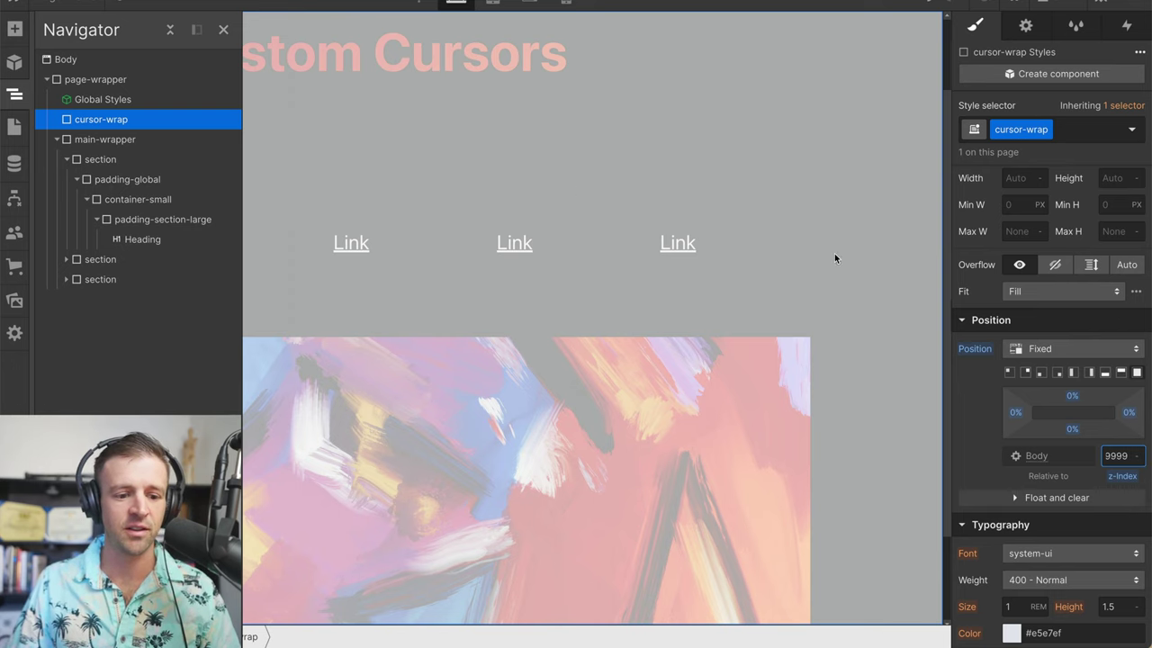
pyautogui.scroll(-6, 972, 412)
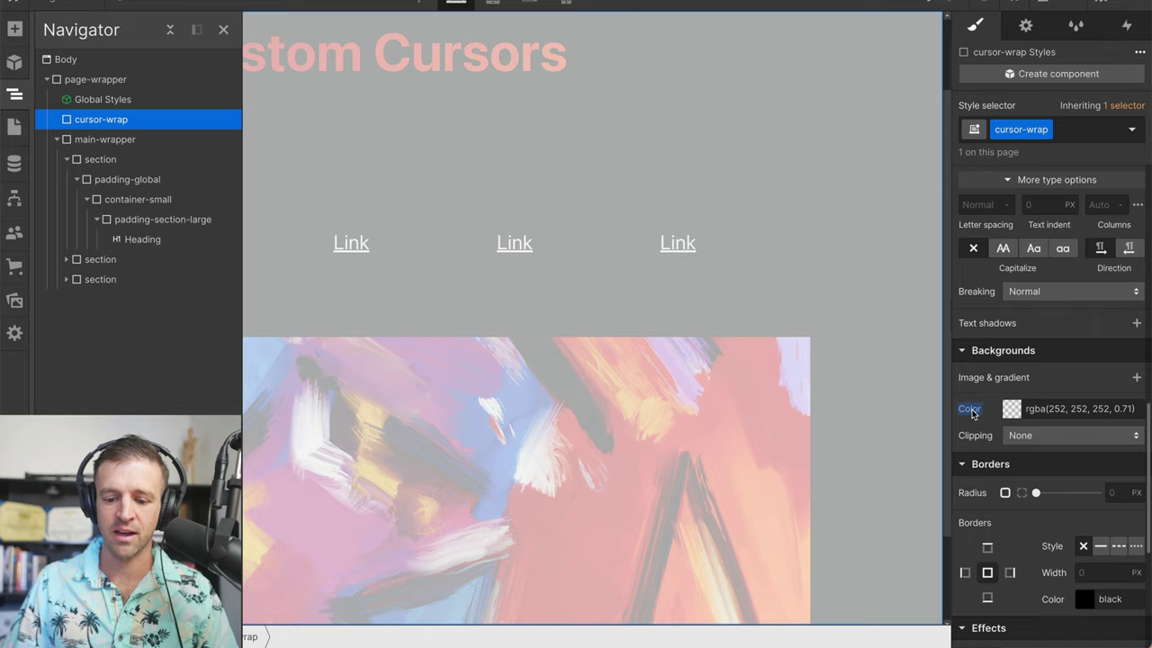
# Reset cursor-wrap's background colour to transparent and hide the Navigator panel
pyautogui.keyDown('alt'); pyautogui.click(970, 410); pyautogui.keyUp('alt')
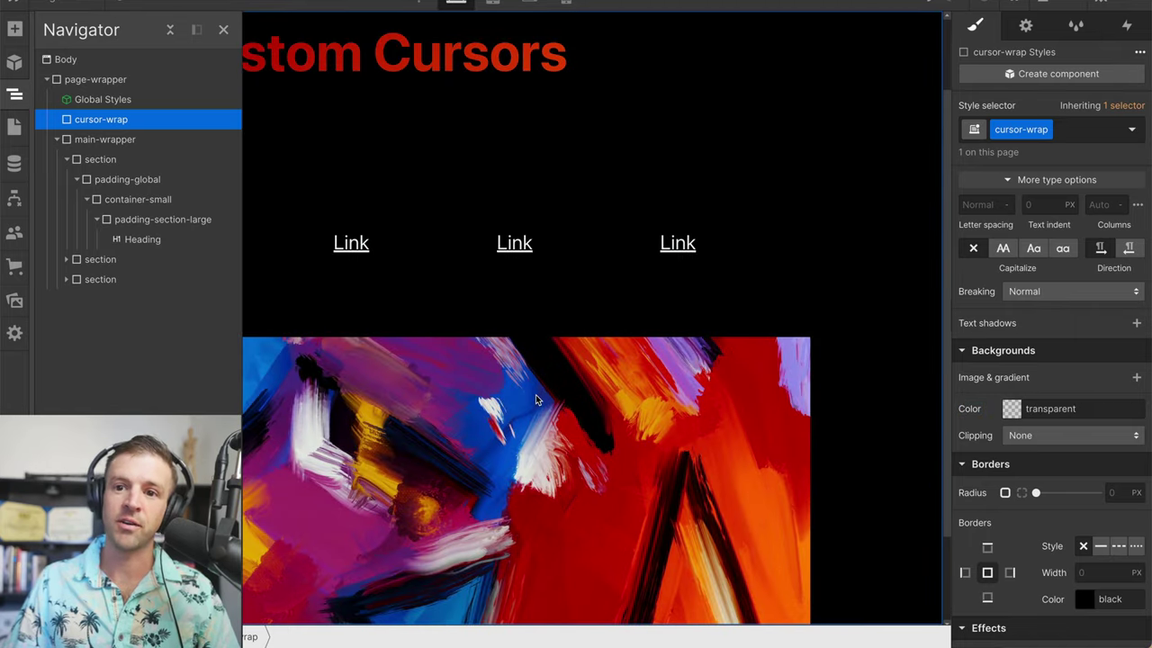
pyautogui.press('z')
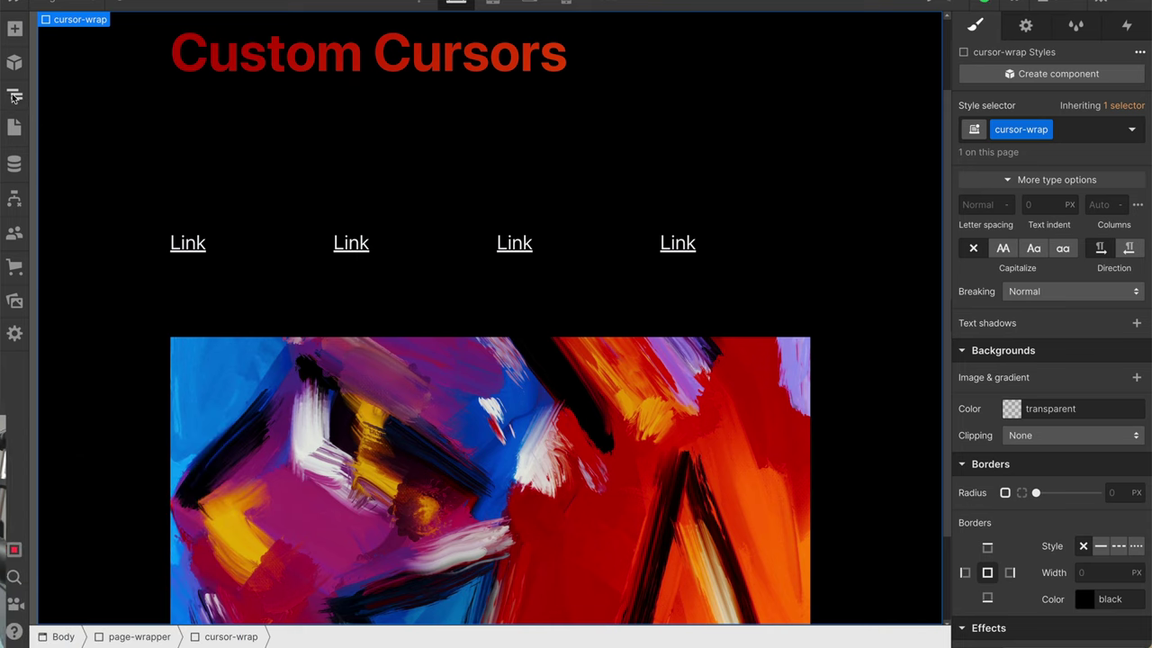
# Add an HTML Embed with a <style> rule giving .cursor-wrap pointer-events: none
pyautogui.click(15, 36)
pyautogui.scroll(-10, 84, 360)
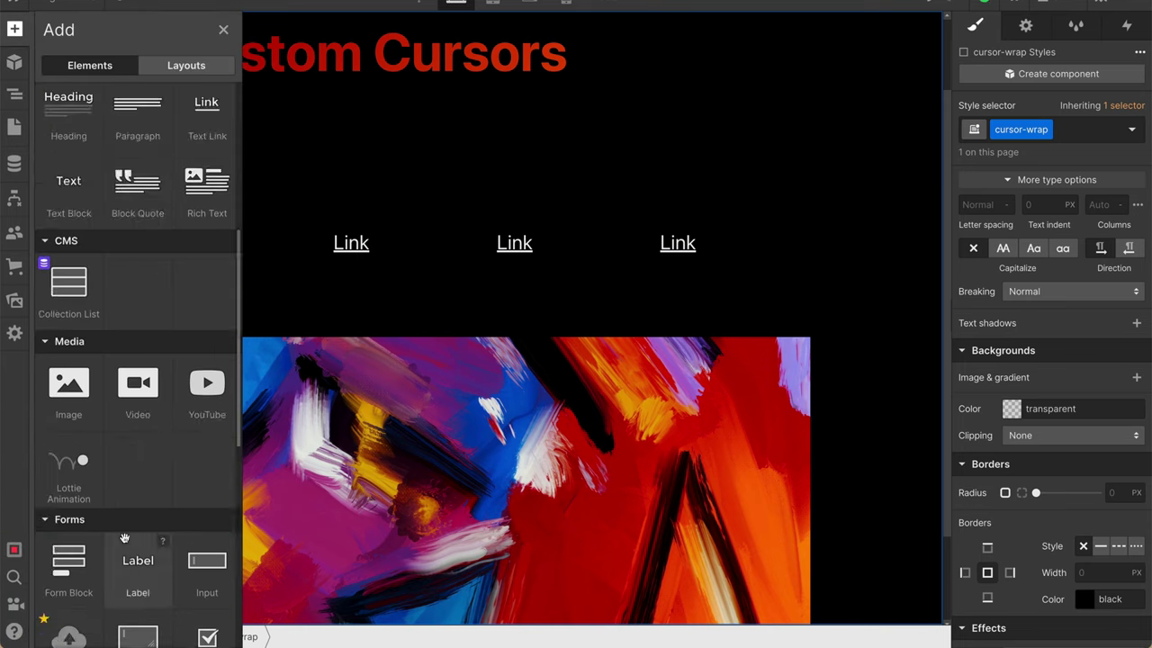
pyautogui.moveTo(84, 436); pyautogui.dragTo(99, 139)
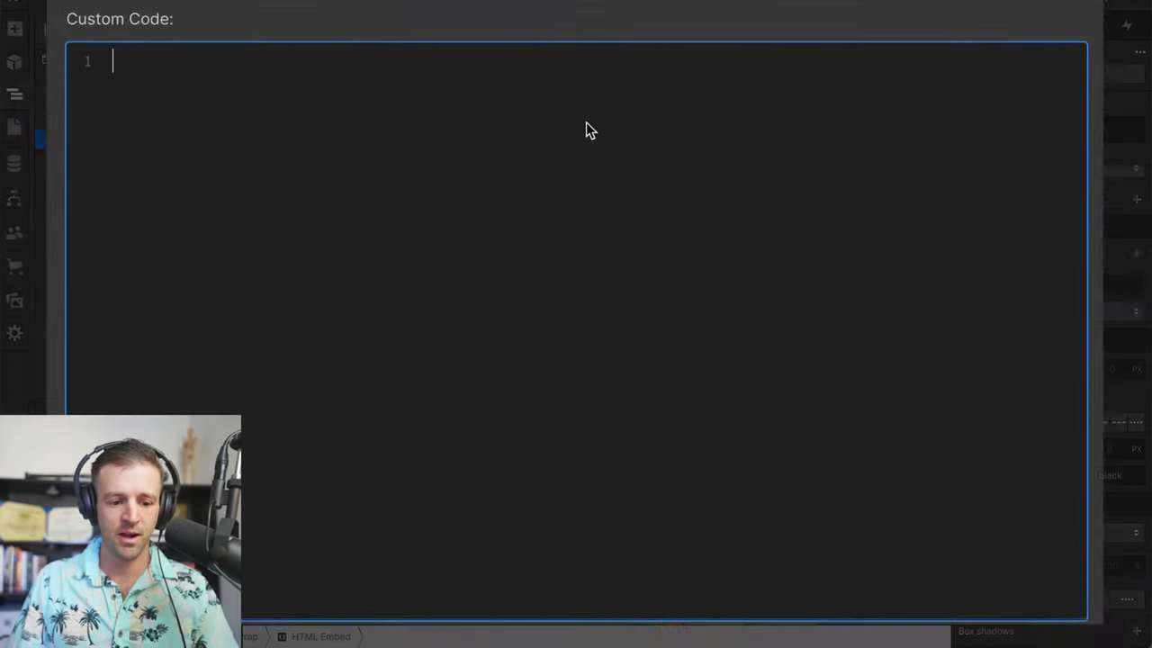
pyautogui.write('<style>')
pyautogui.press('Return')
pyautogui.press('Return')
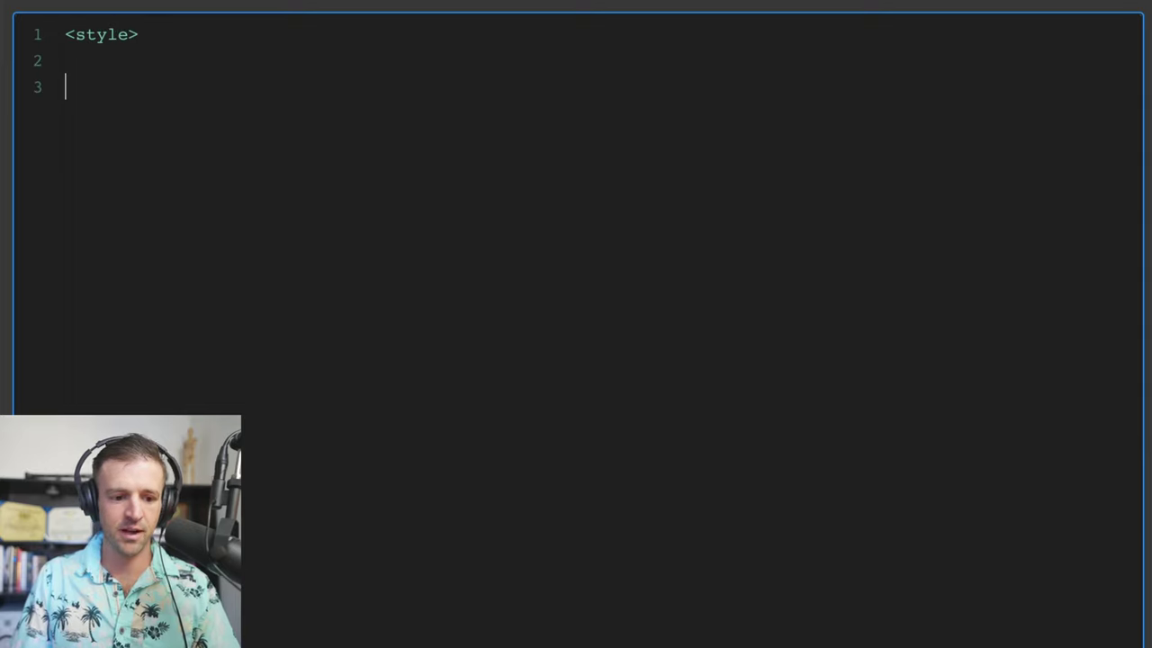
pyautogui.write('</style>')
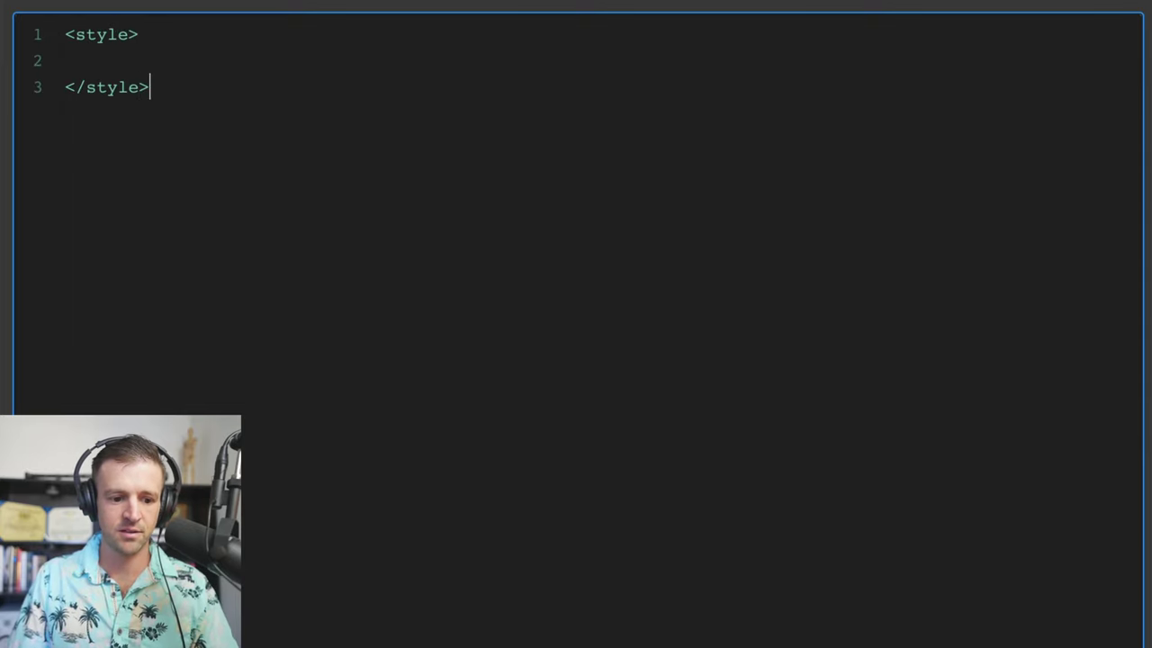
pyautogui.write('.')
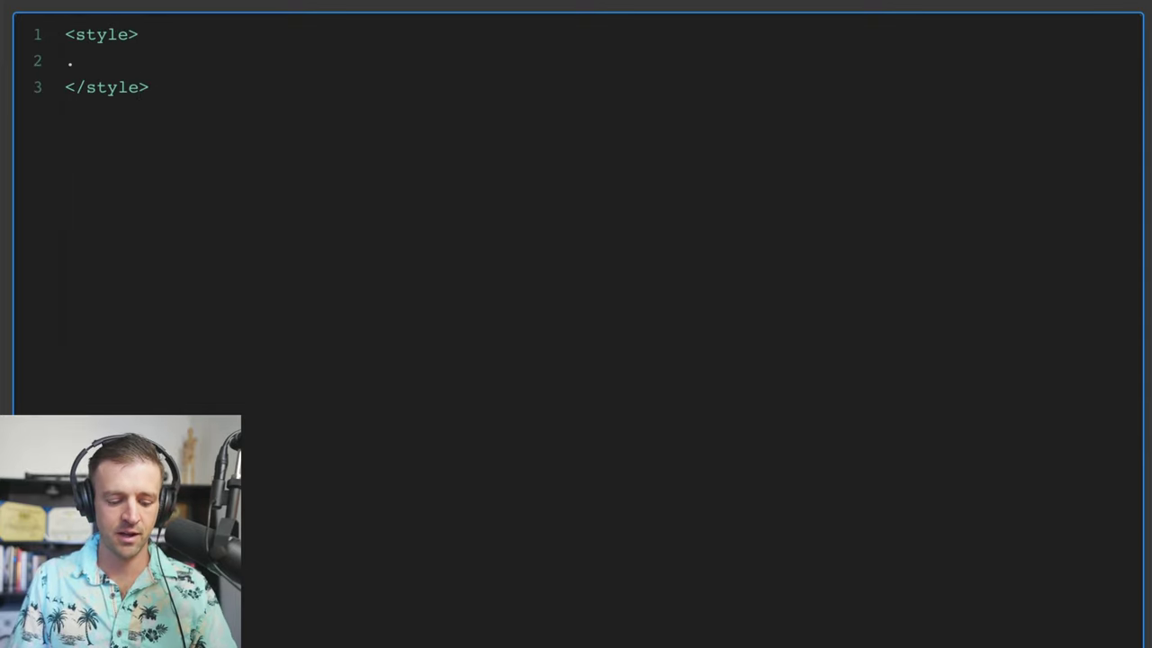
pyautogui.write('cursor-wrap')
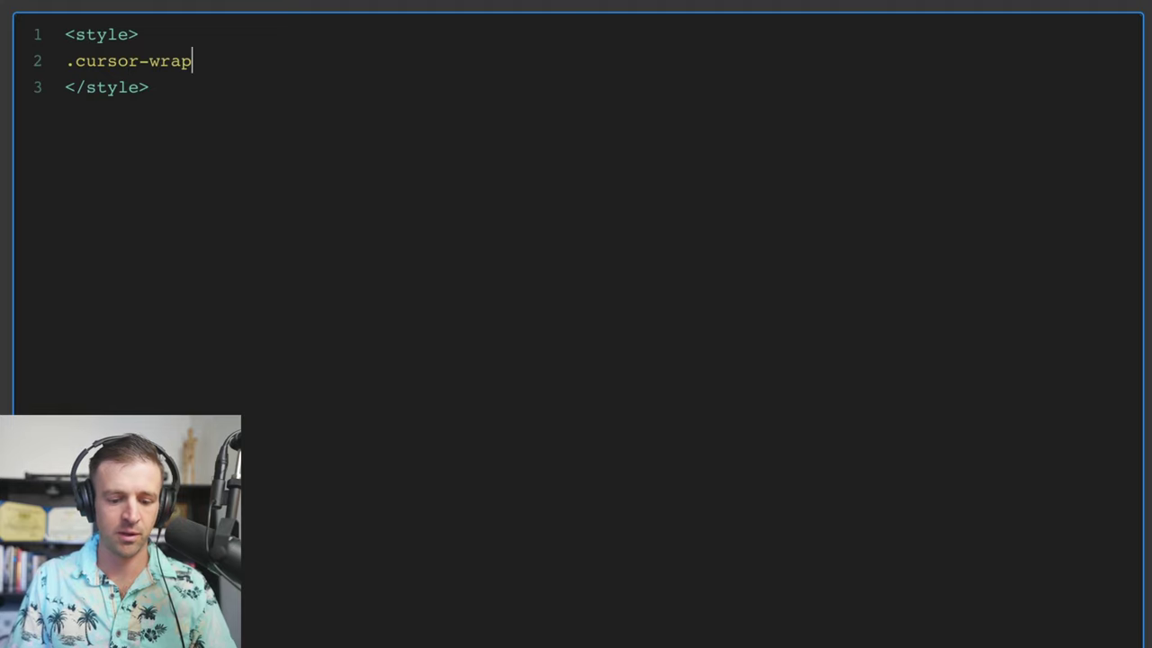
pyautogui.write(' {}')
pyautogui.press('Return')
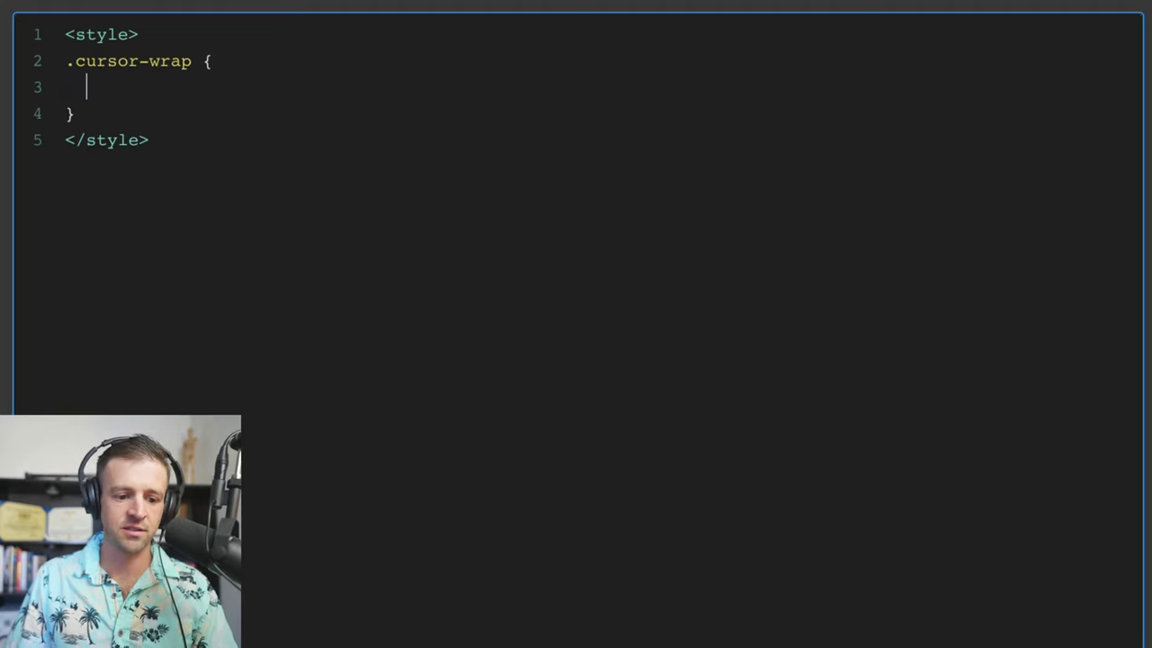
pyautogui.write('pointer-events')
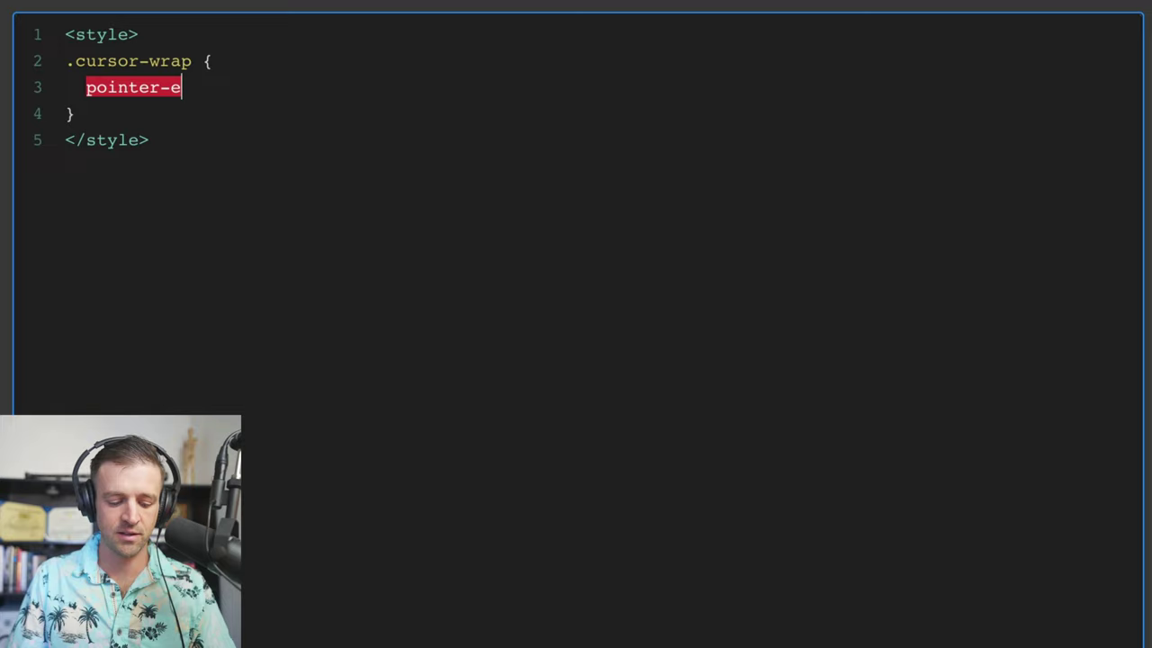
pyautogui.write(': none;')
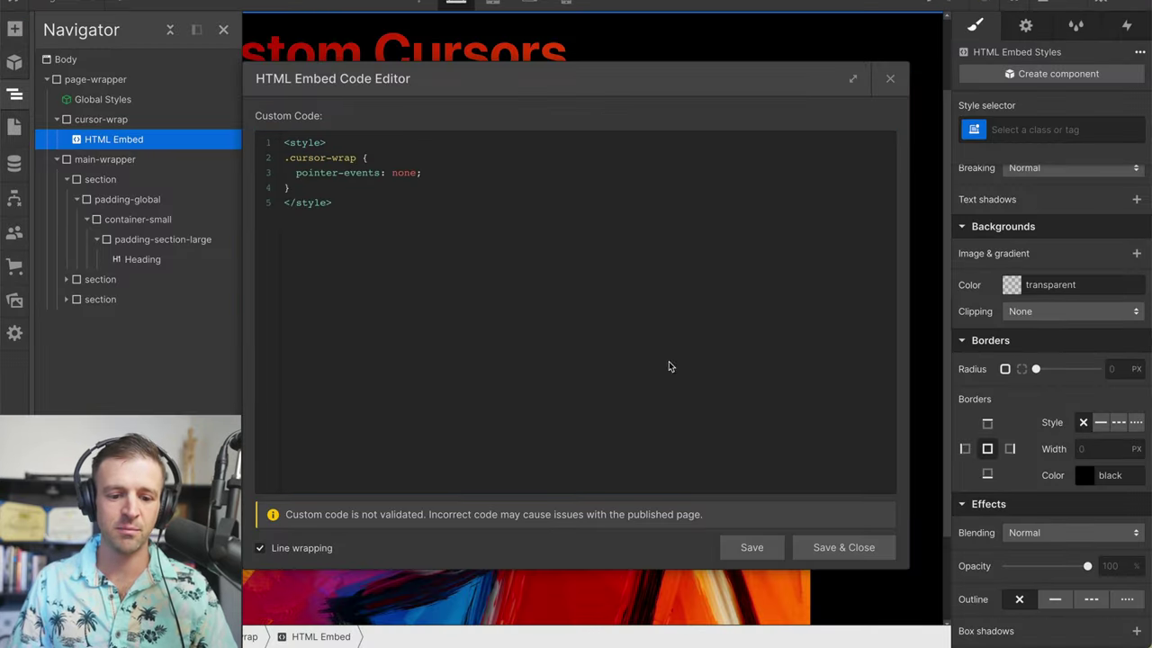
# Save the embed code, check the links are selectable, then select cursor-wrap in the Navigator
pyautogui.click(845, 547)
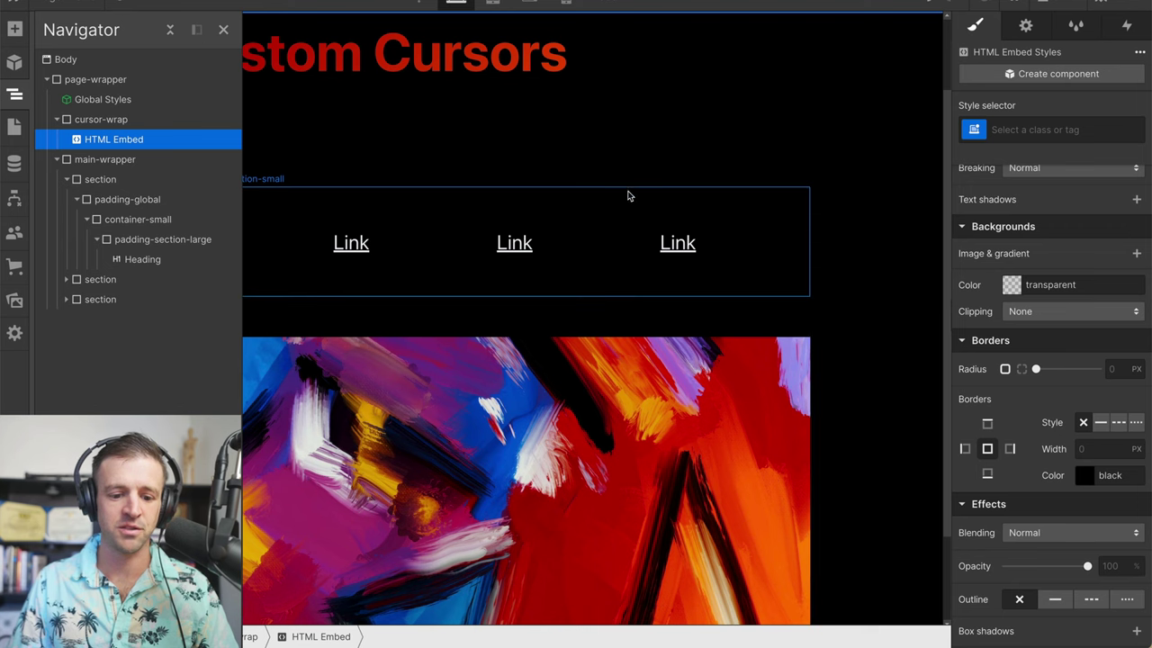
pyautogui.click(510, 245)
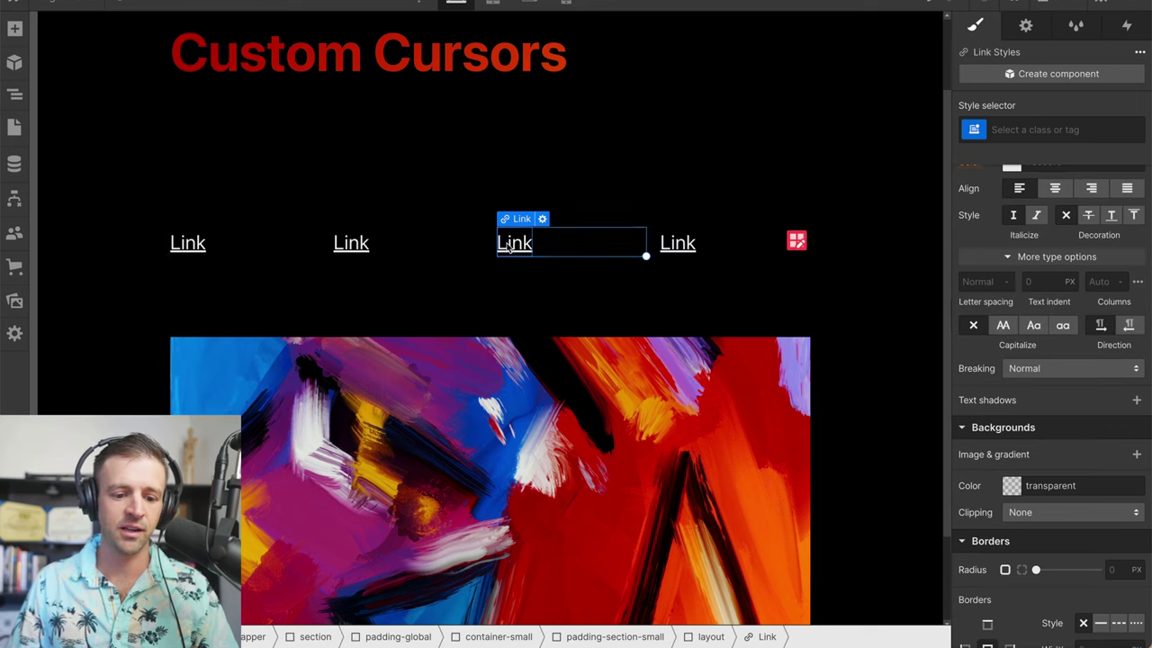
pyautogui.click(697, 252)
pyautogui.click(673, 257)
pyautogui.click(640, 281)
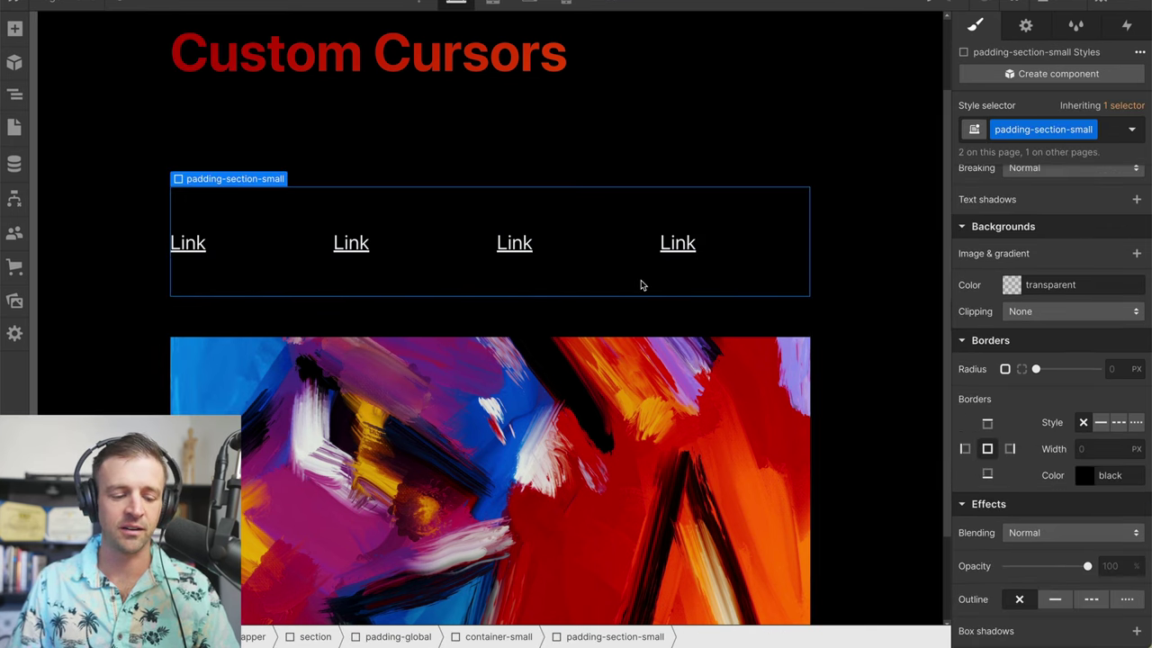
pyautogui.click(15, 94)
pyautogui.click(72, 118)
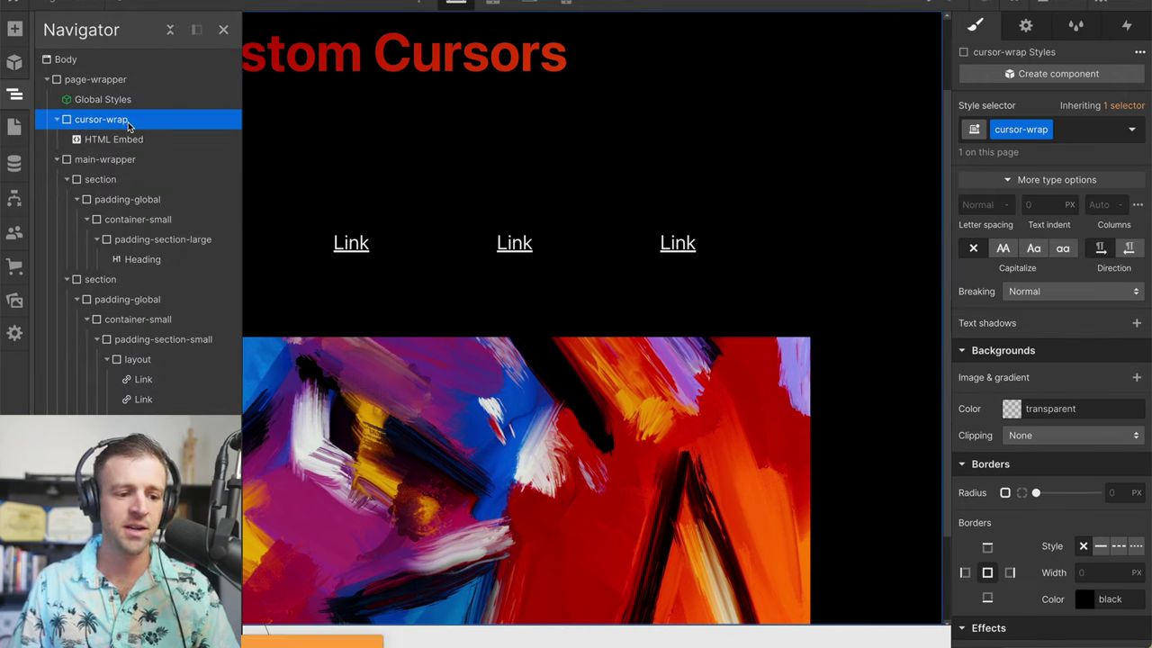
# Set cursor-wrap's Display to Flex with Align and Justify both set to center
pyautogui.scroll(10, 968, 188)
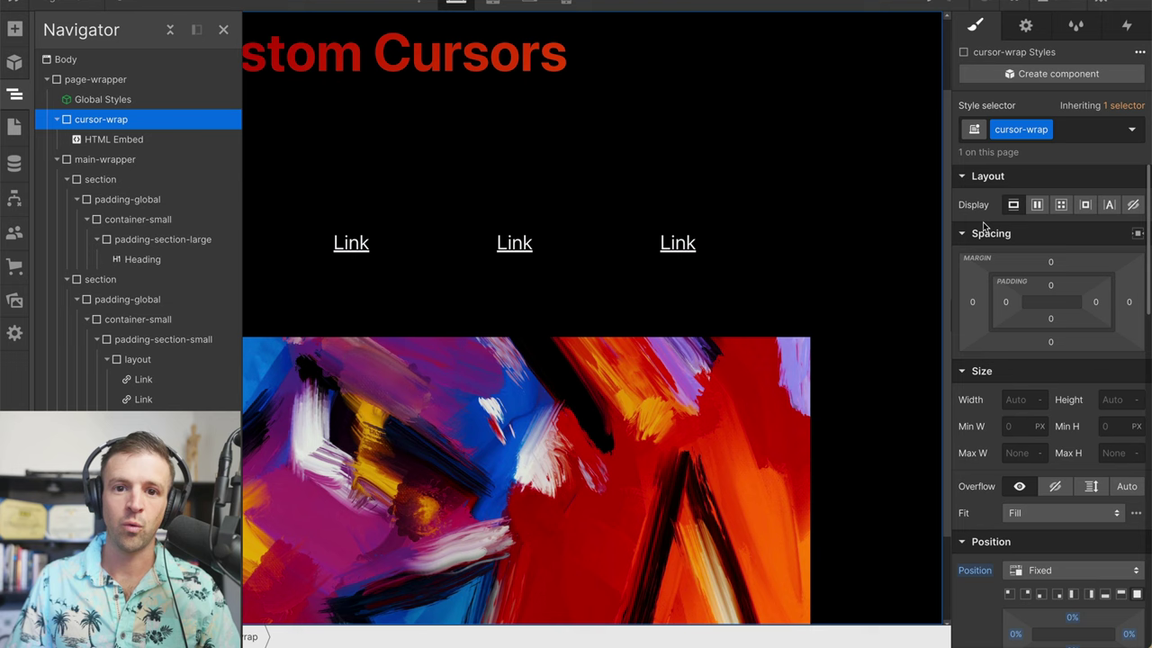
pyautogui.click(1037, 204)
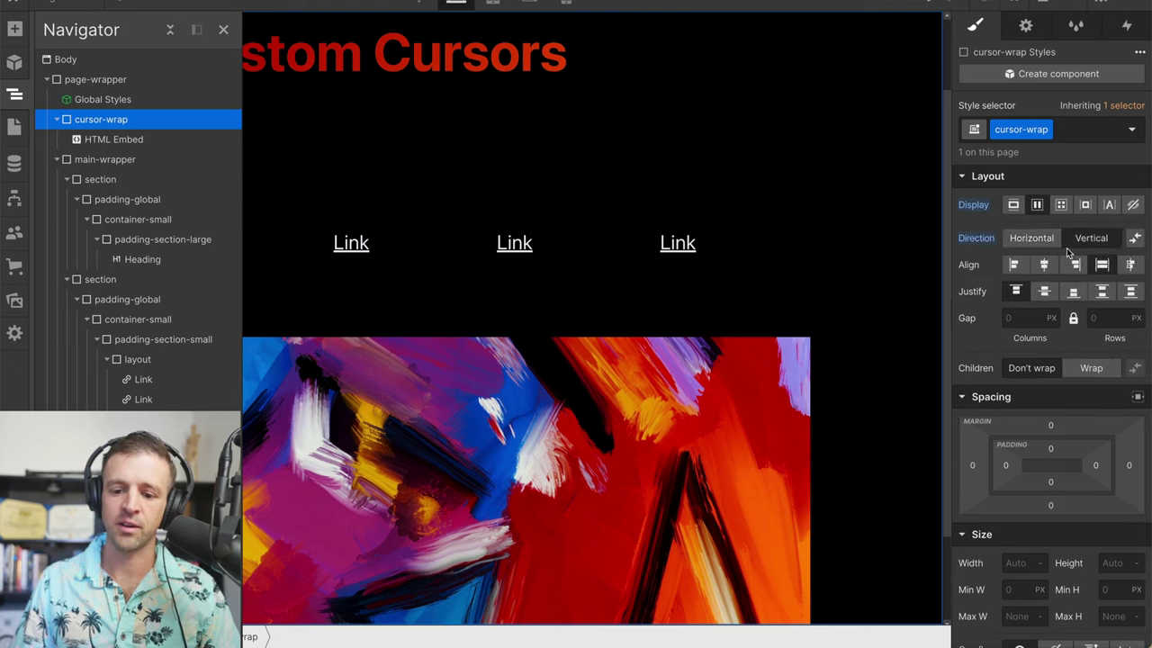
pyautogui.click(1044, 264)
pyautogui.click(1044, 291)
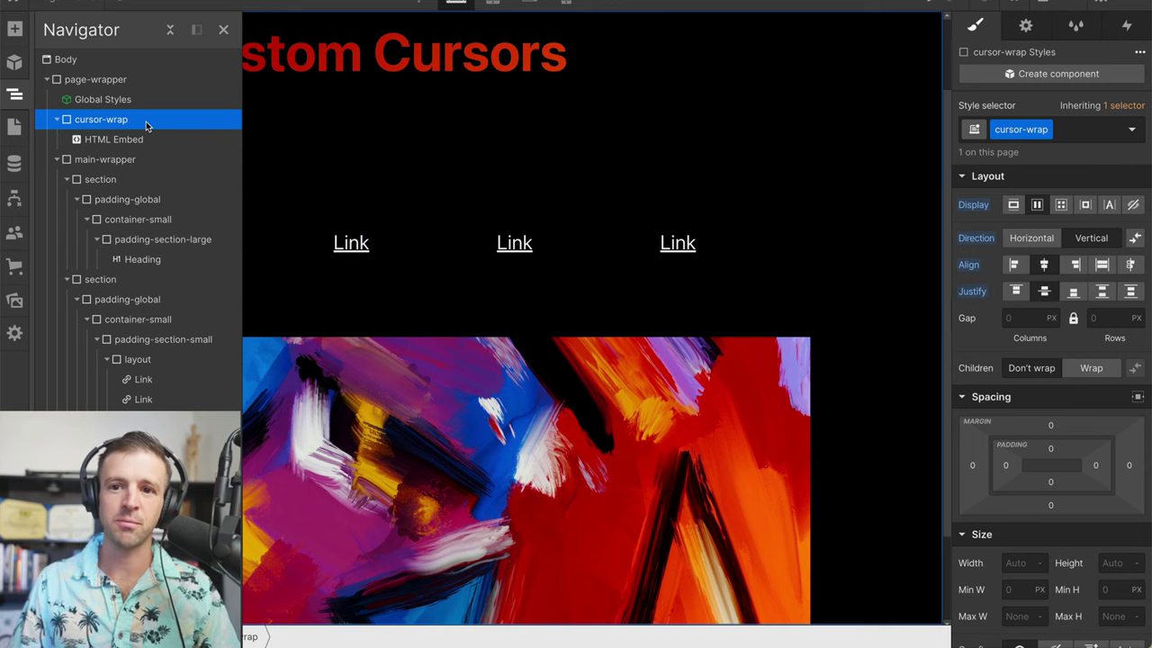
# Add a Div Block inside cursor-wrap and give it the new class cursor
pyautogui.click(15, 28)
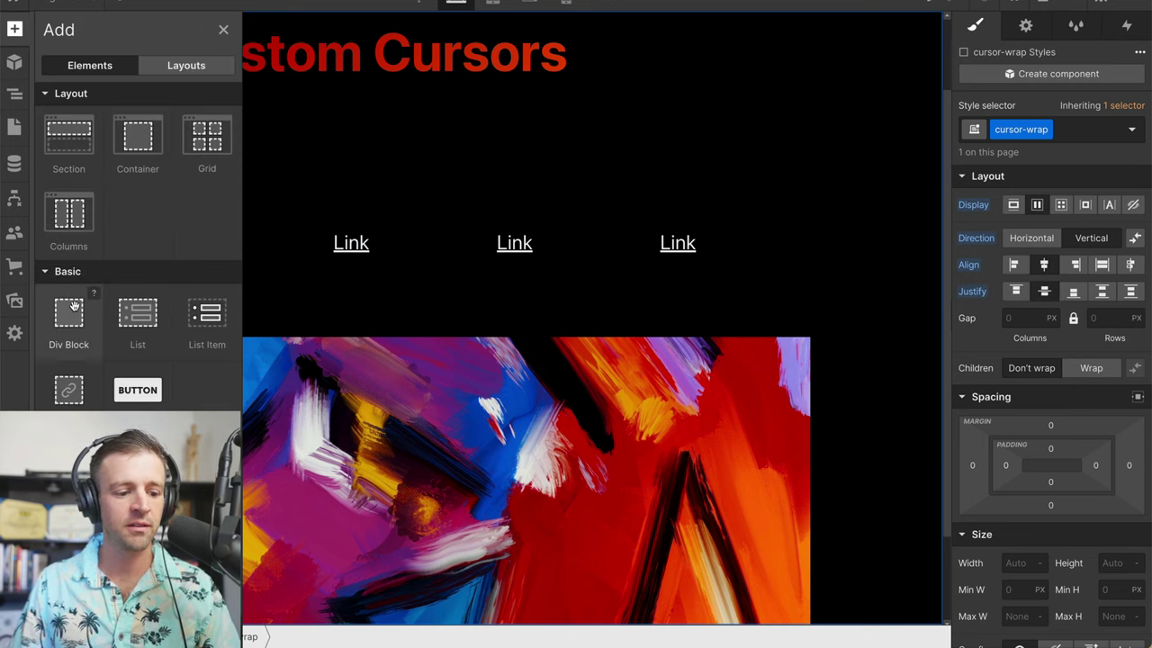
pyautogui.moveTo(70, 315); pyautogui.dragTo(122, 162)
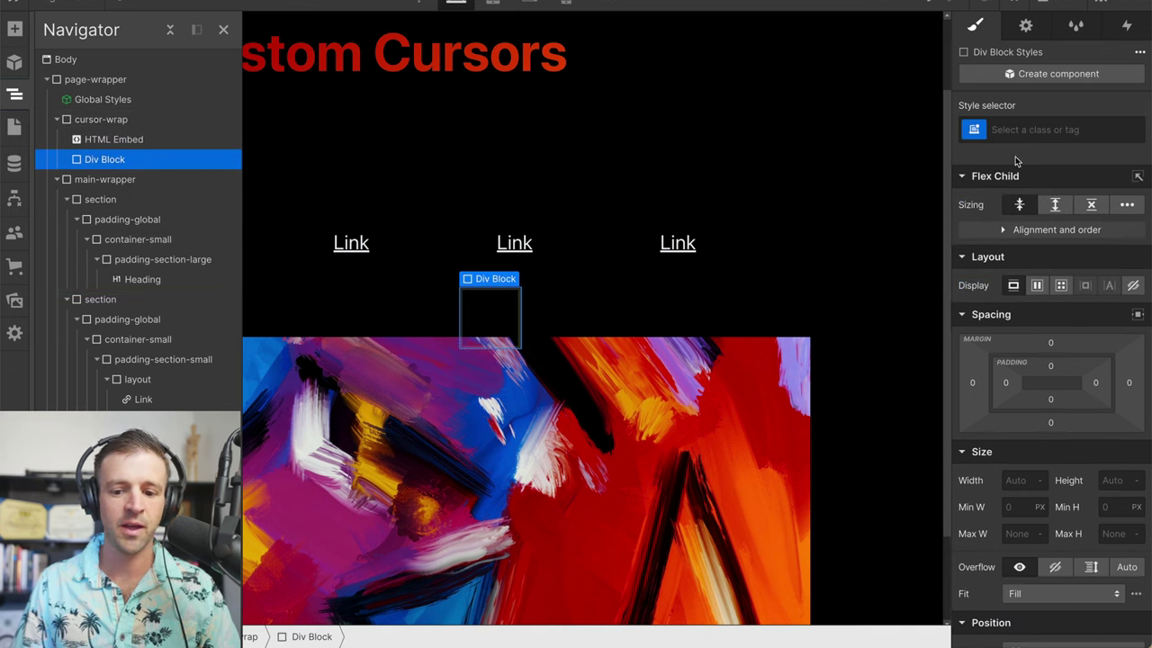
pyautogui.click(1029, 129)
pyautogui.write('cursor')
pyautogui.press('Return')
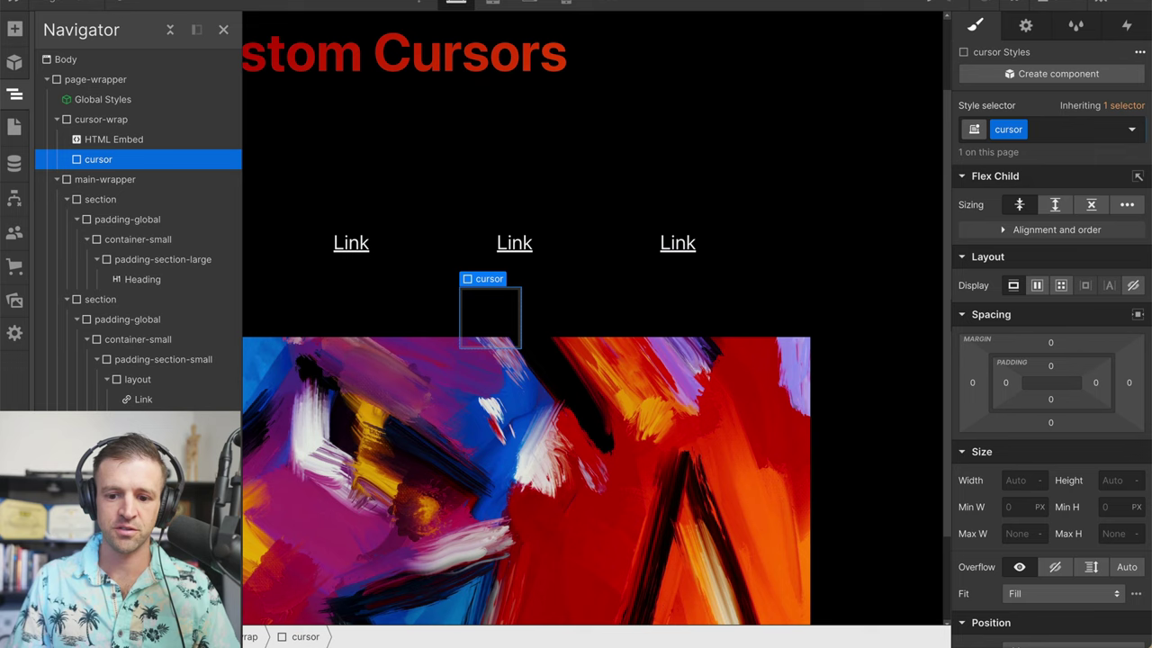
# Set the cursor div's width and height to 0.5 rem
pyautogui.click(1008, 480)
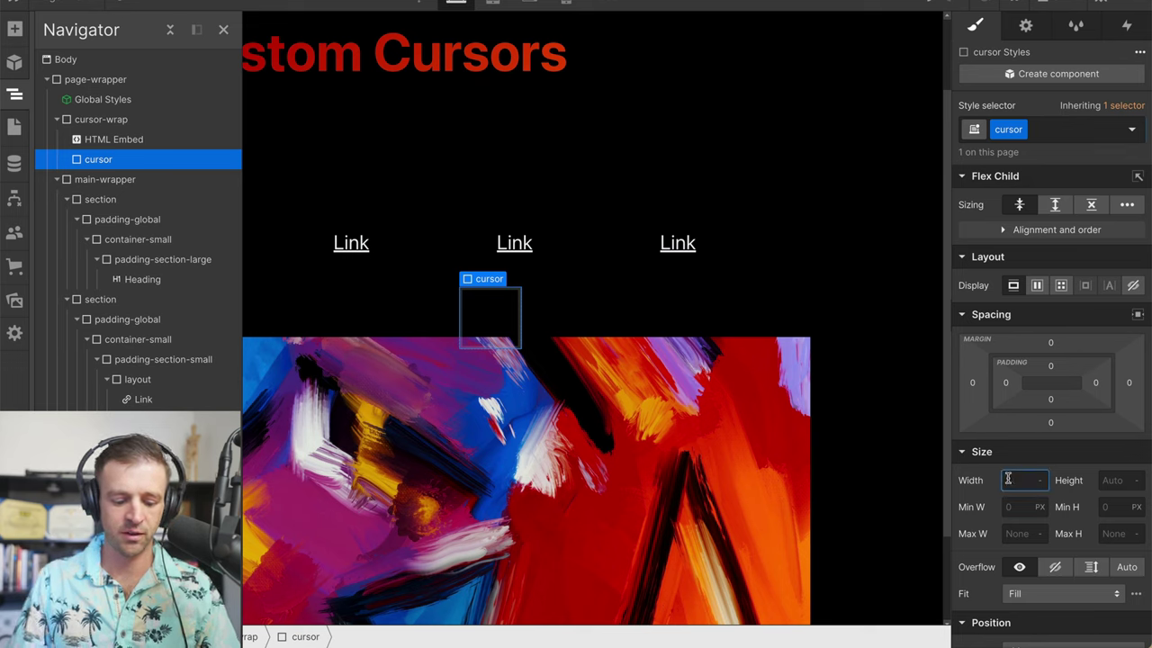
pyautogui.press('Tab')
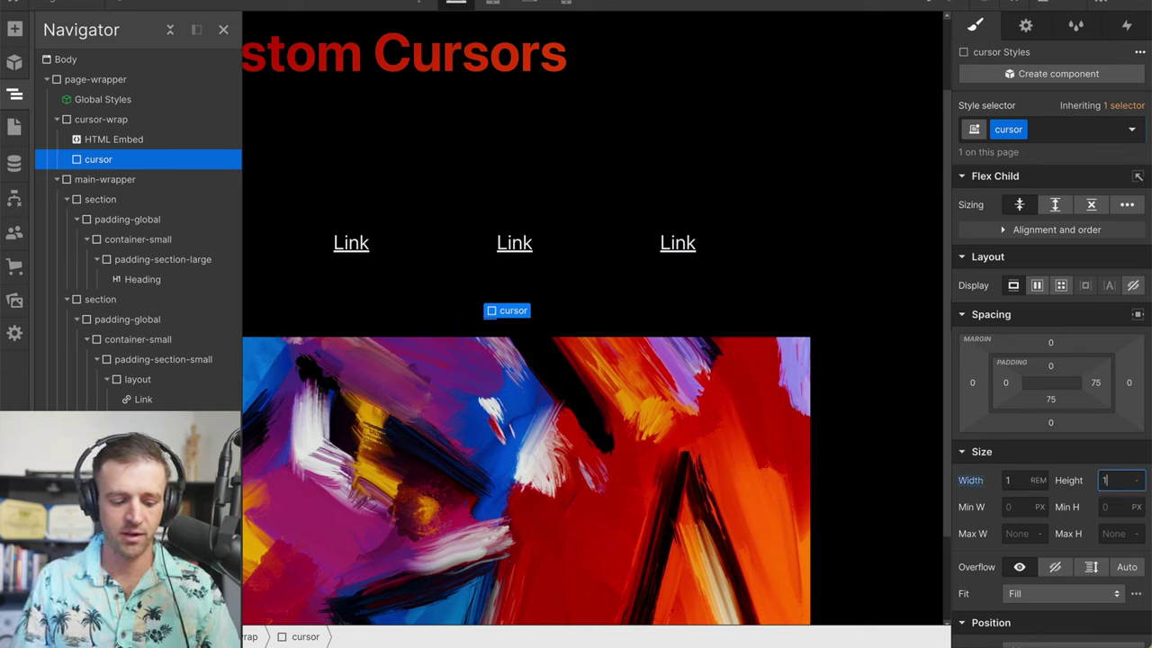
pyautogui.write('1')
pyautogui.click(1018, 480)
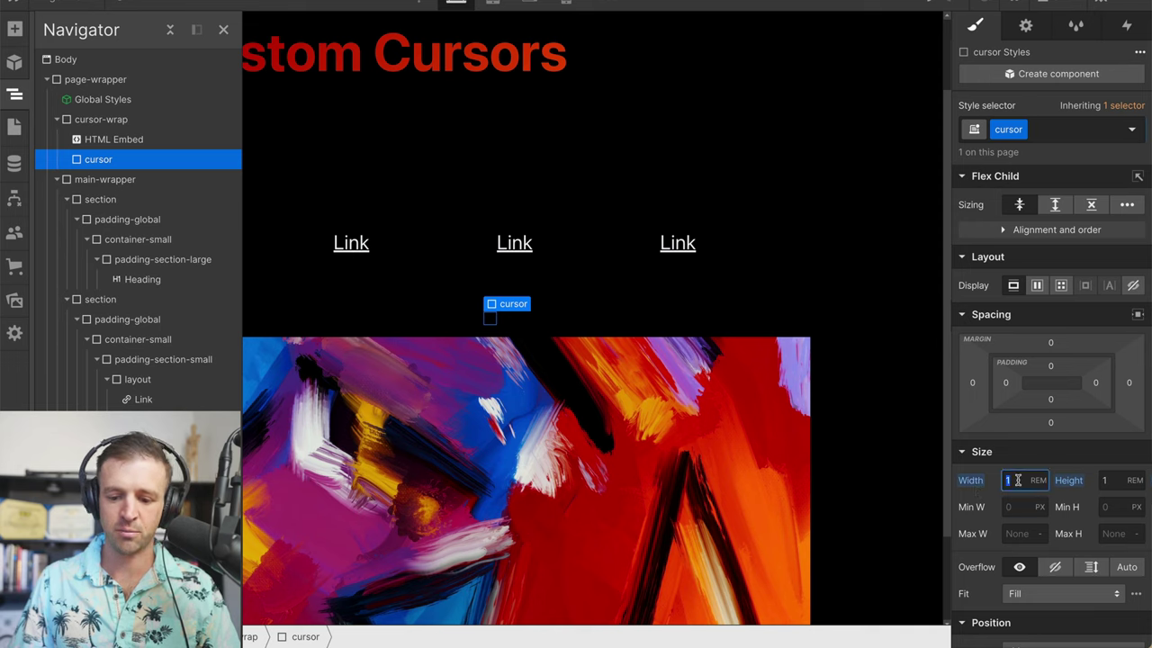
pyautogui.write('0.5')
pyautogui.press('Tab')
pyautogui.write('0')
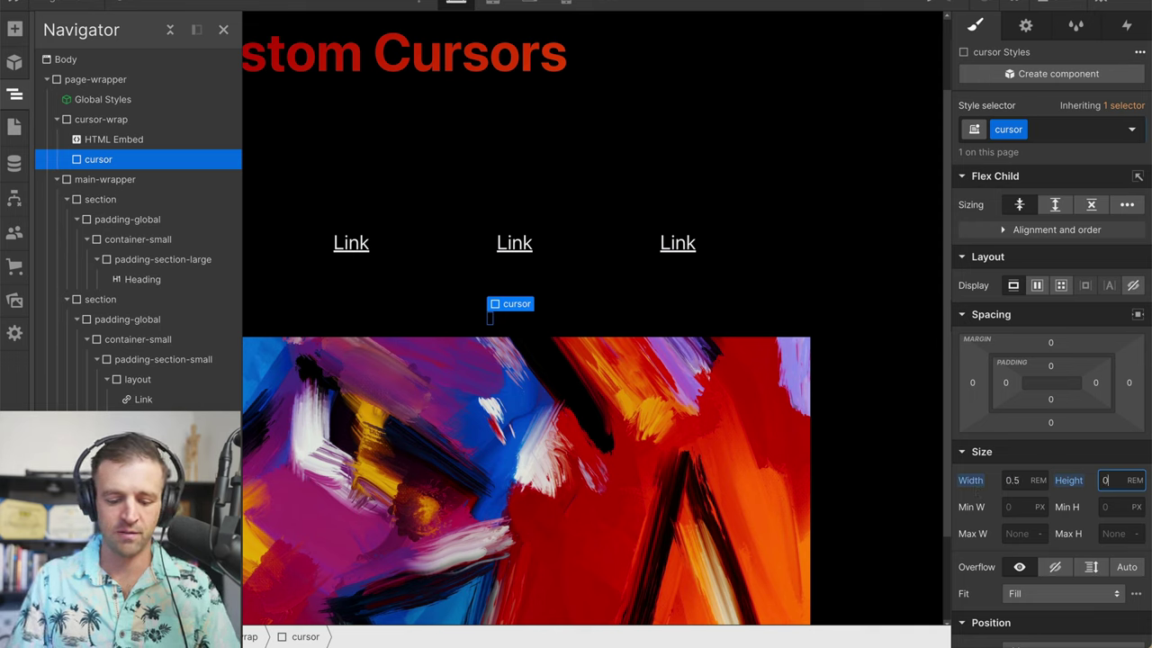
pyautogui.write('.5')
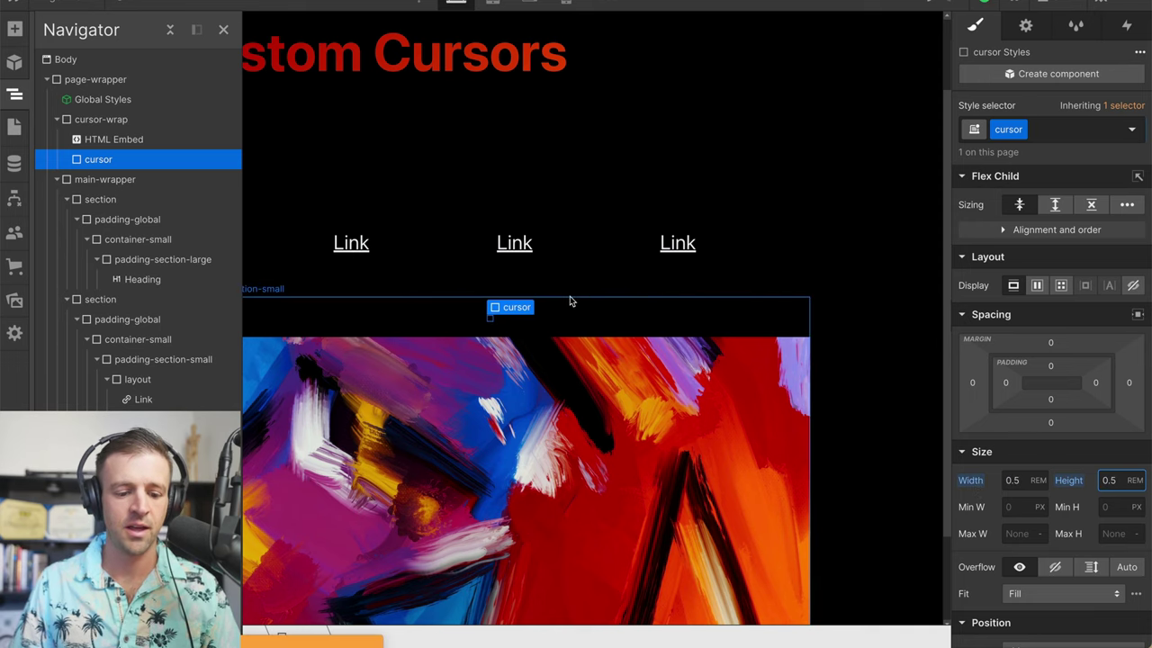
# Give the cursor div a white background and a 50% corner radius
pyautogui.scroll(-5, 997, 428)
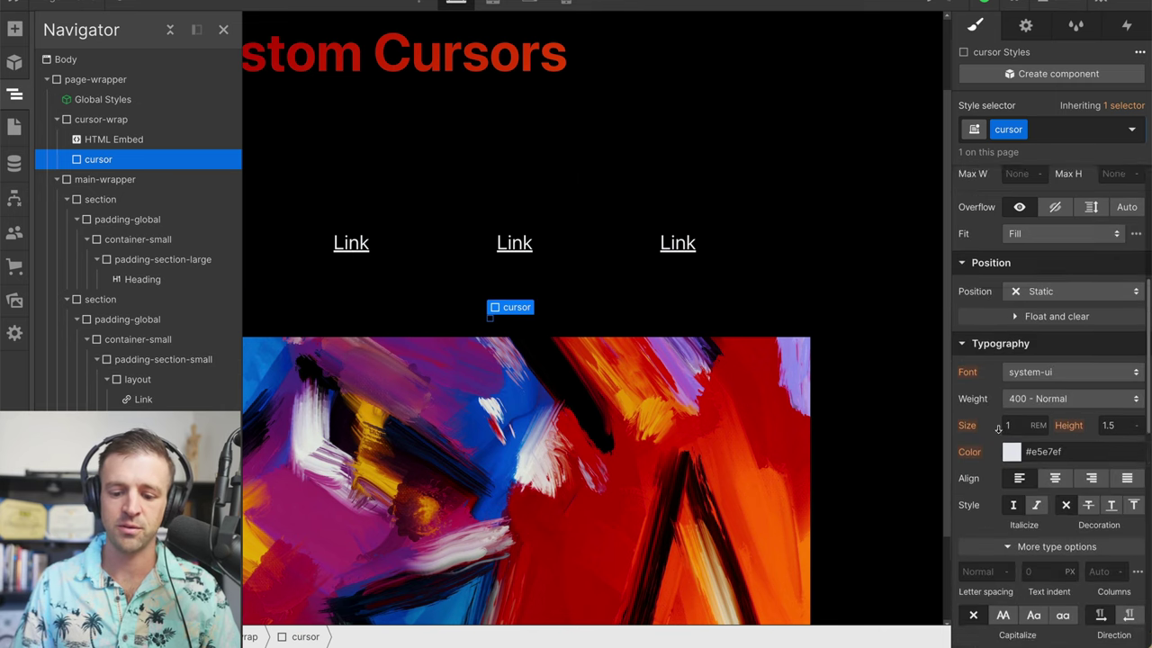
pyautogui.scroll(-4, 997, 429)
pyautogui.click(1011, 480)
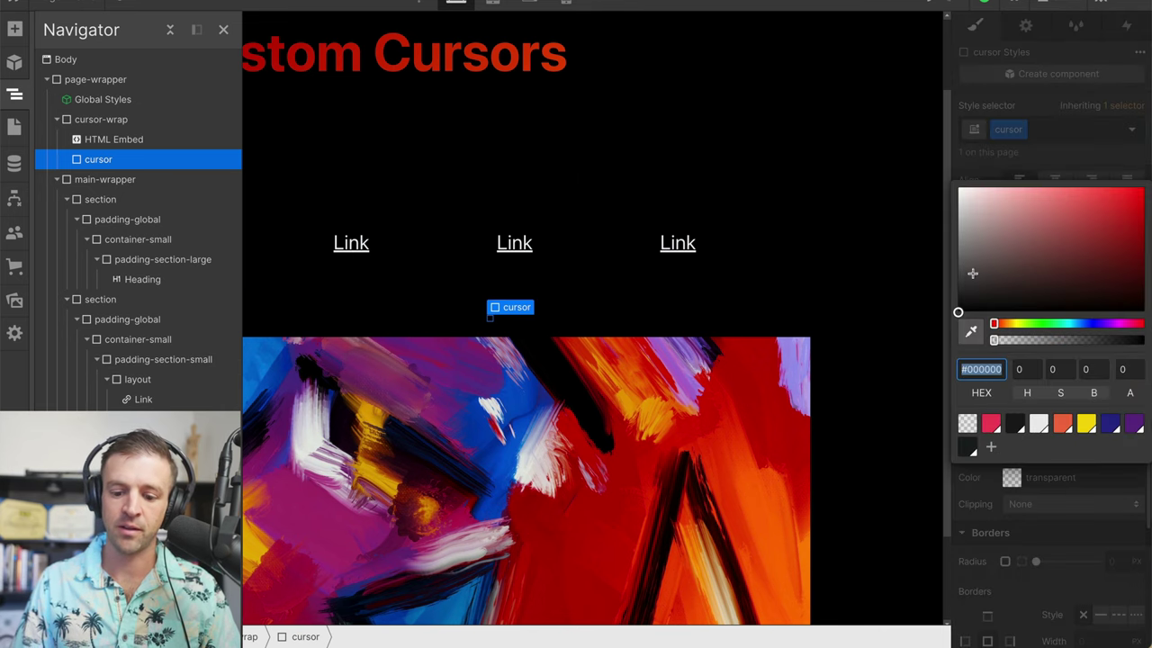
pyautogui.moveTo(971, 270); pyautogui.dragTo(920, 172)
pyautogui.click(974, 484)
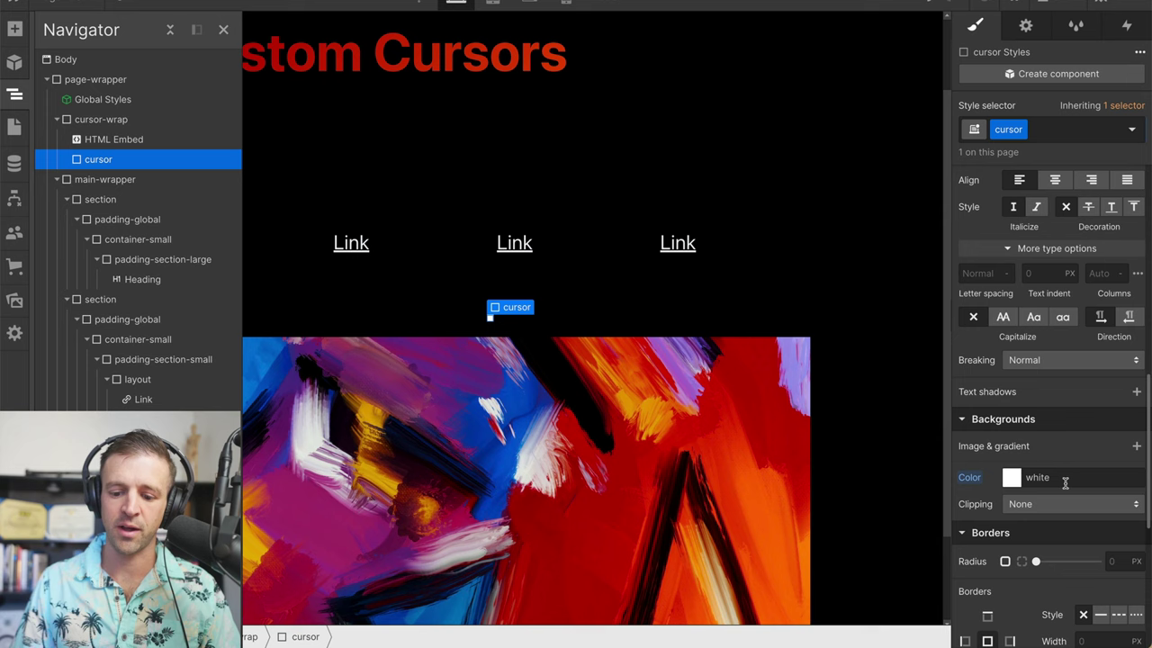
pyautogui.scroll(-1, 1077, 459)
pyautogui.click(1112, 522)
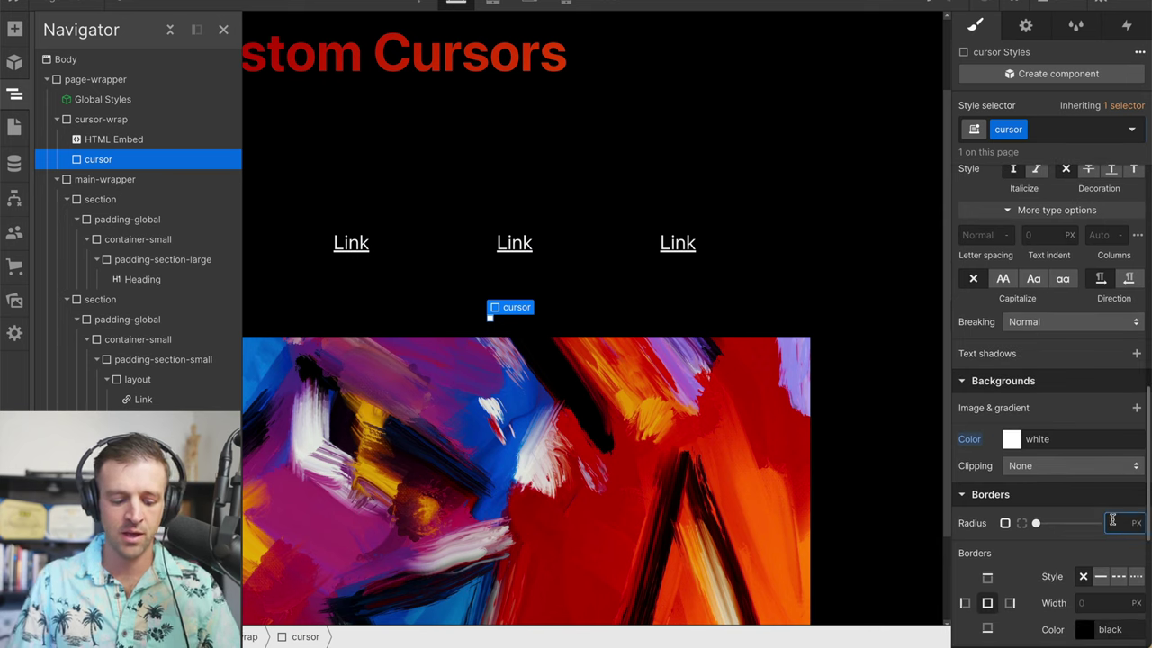
pyautogui.write('50%')
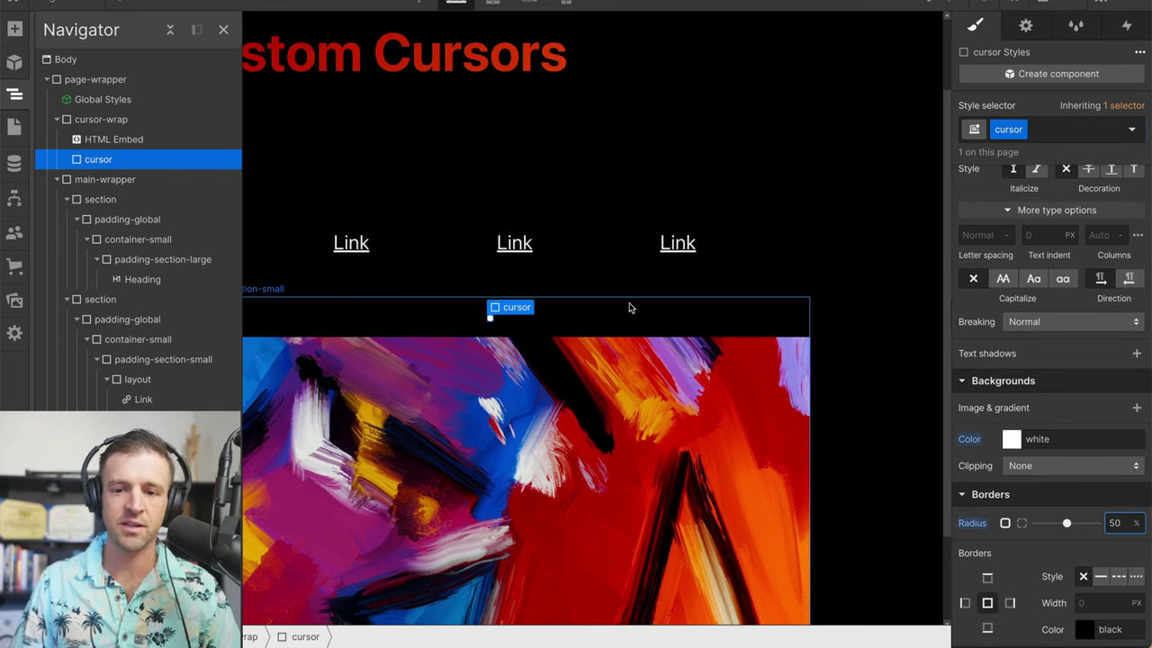
pyautogui.click(113, 138)
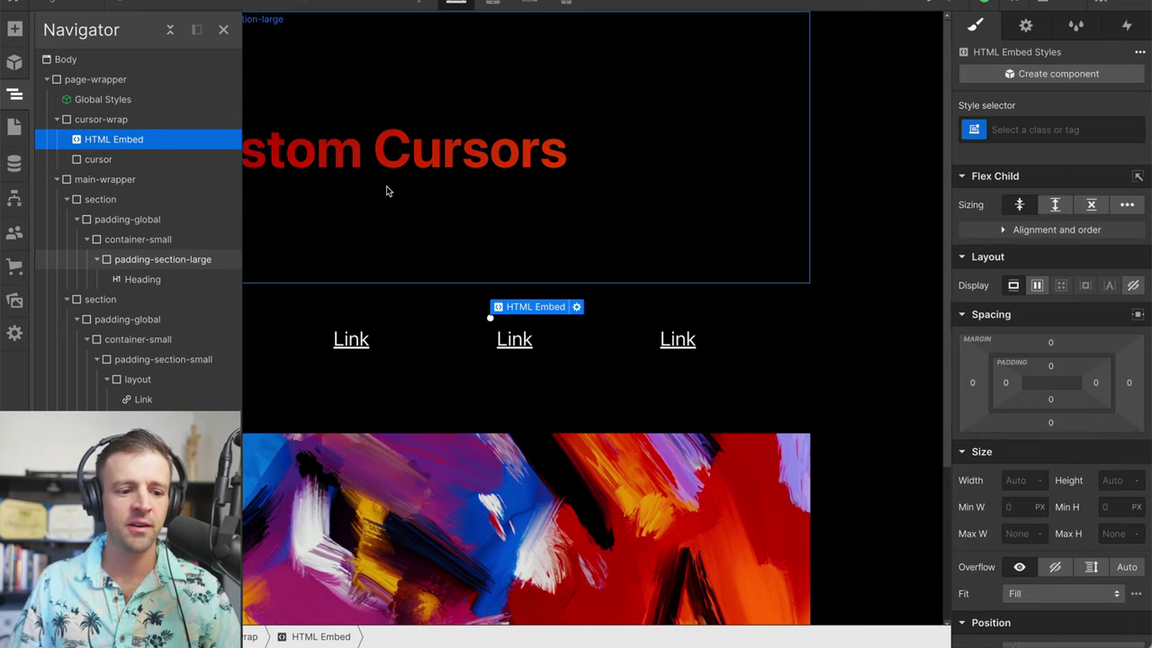
# Add a Mouse move in viewport trigger, turned off for tablet and both phone breakpoints
pyautogui.click(108, 123)
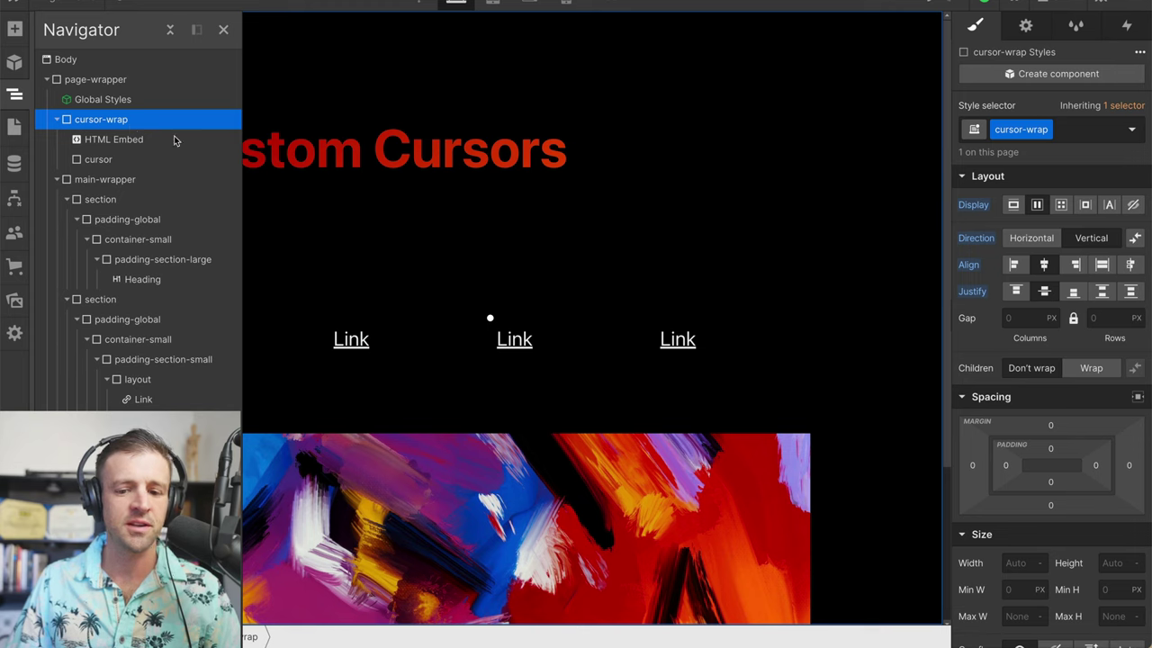
pyautogui.click(1126, 27)
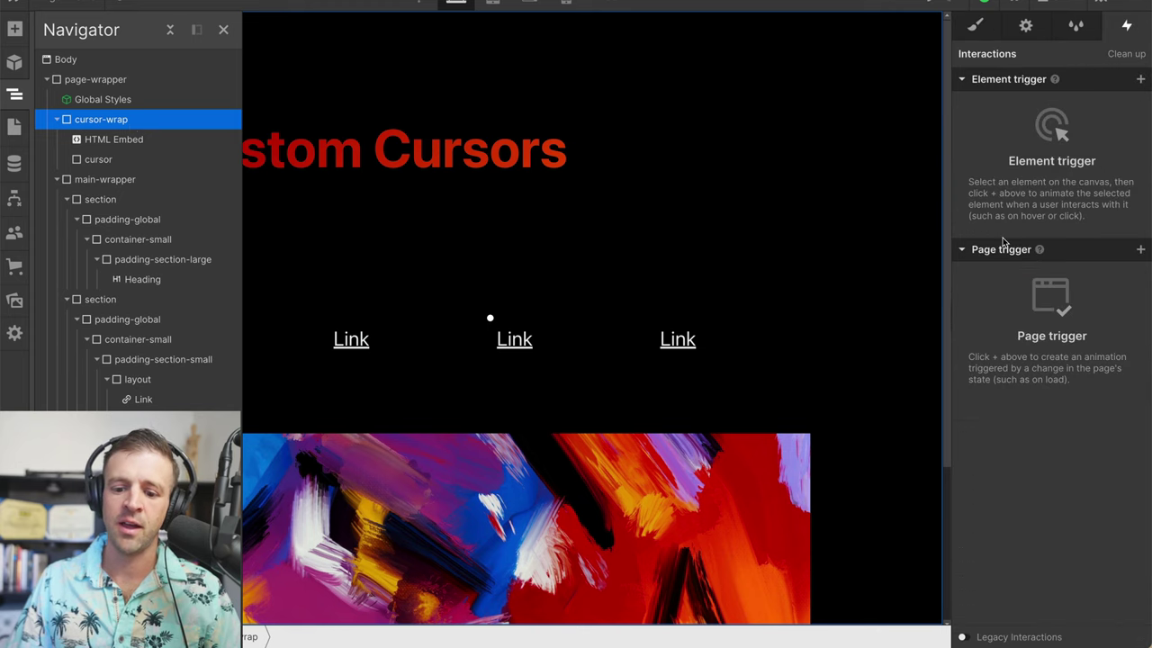
pyautogui.click(1140, 249)
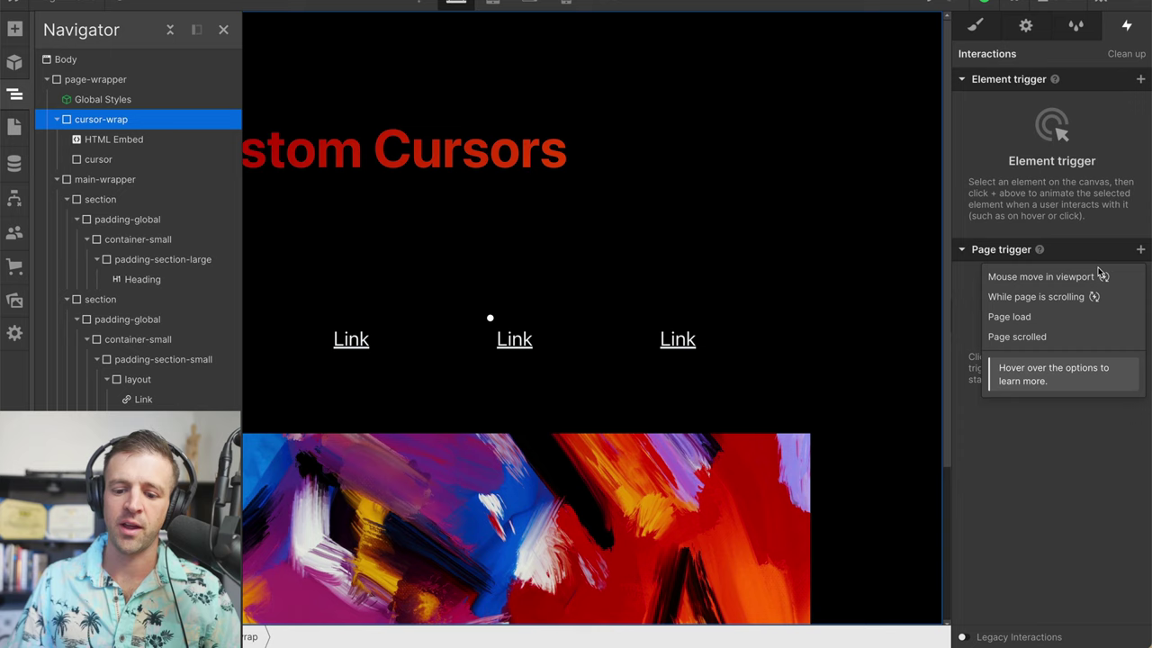
pyautogui.click(1035, 284)
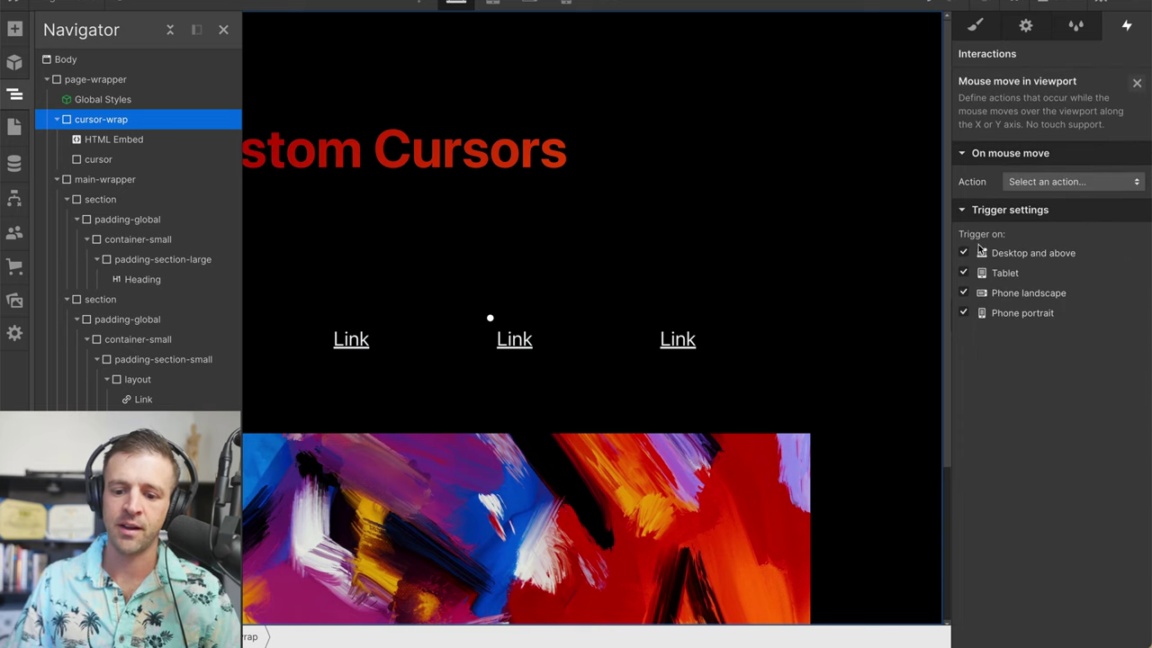
pyautogui.click(963, 274)
pyautogui.click(964, 293)
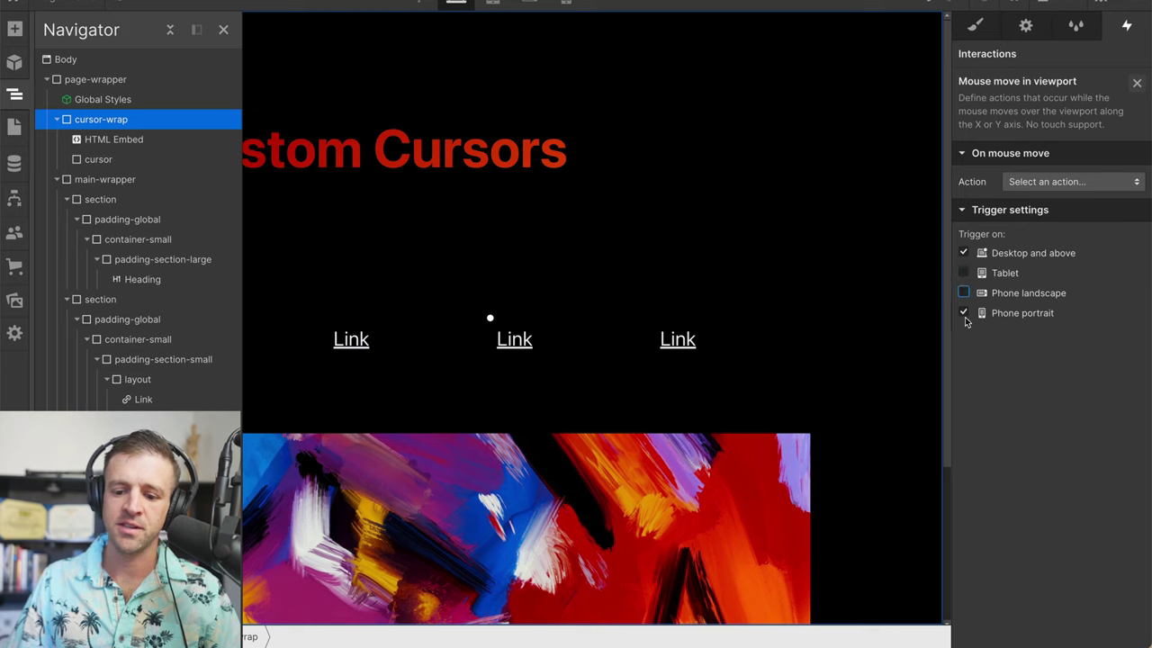
pyautogui.click(963, 314)
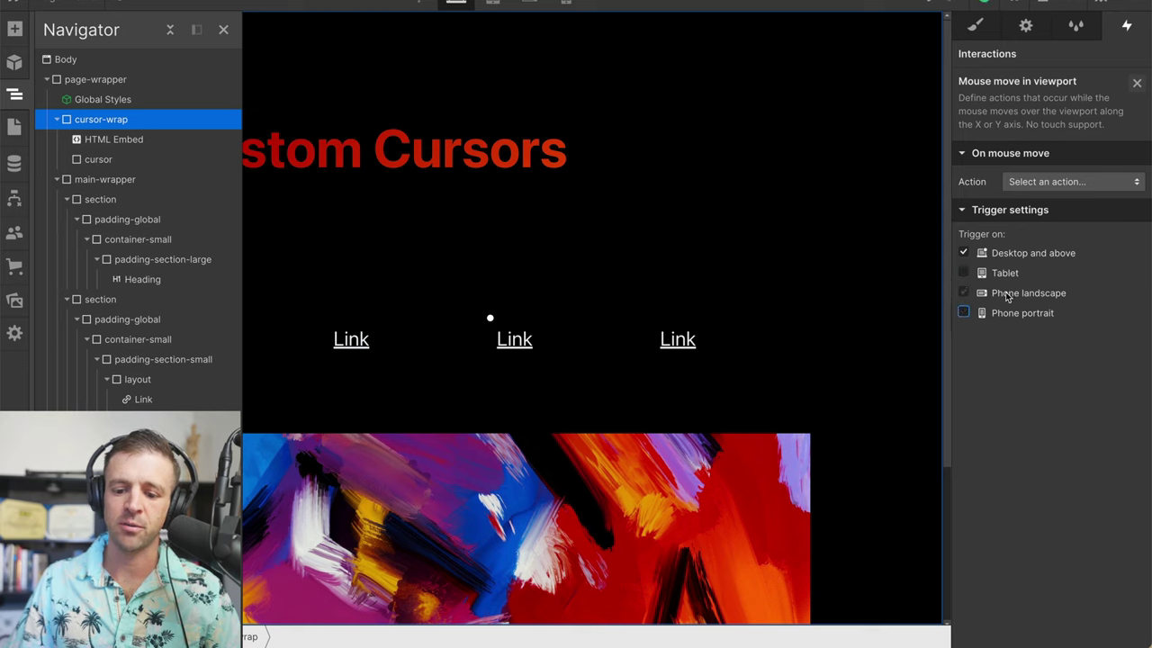
# Set the trigger's action to Play mouse animation with smoothing at 90%
pyautogui.click(1033, 184)
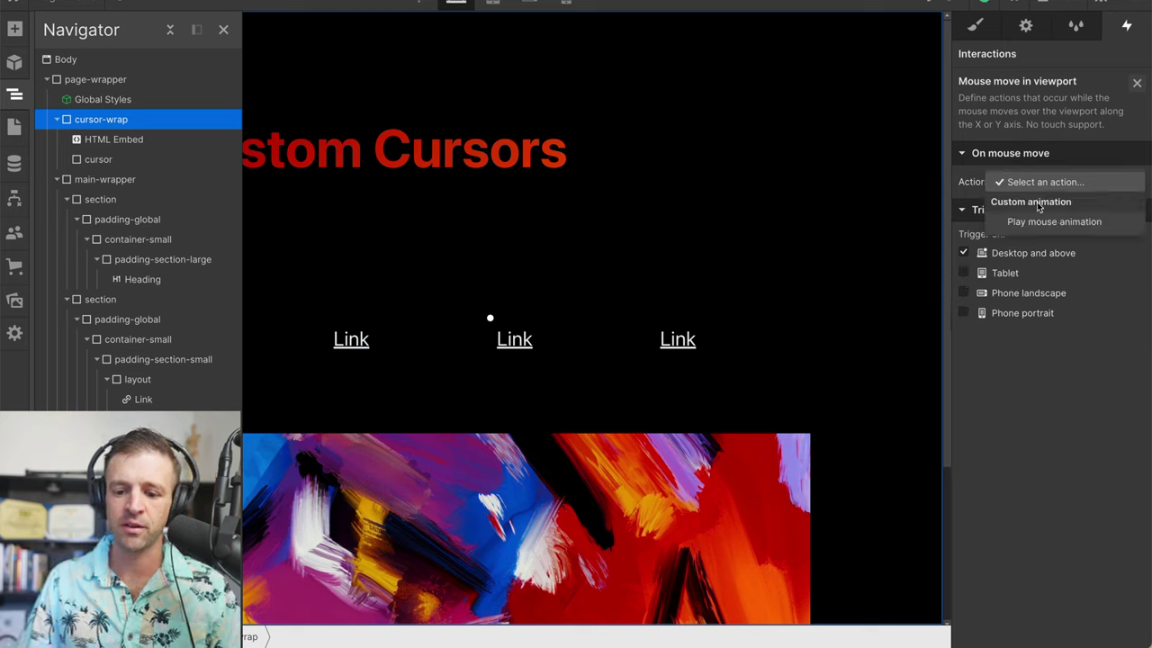
pyautogui.click(1036, 229)
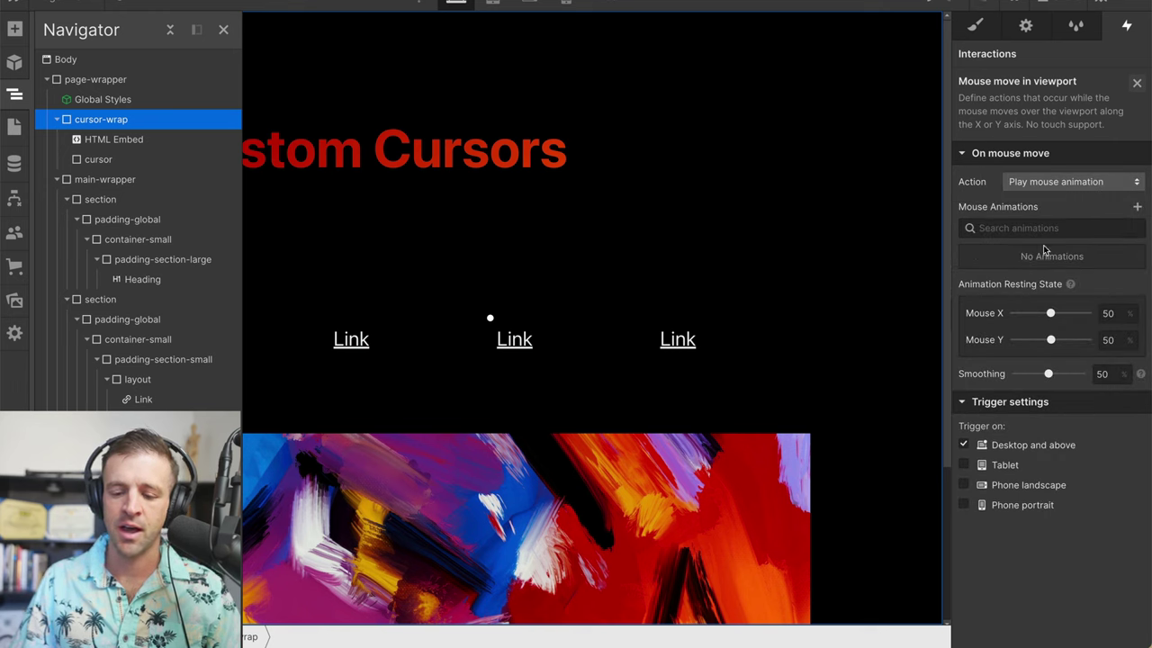
pyautogui.click(1104, 370)
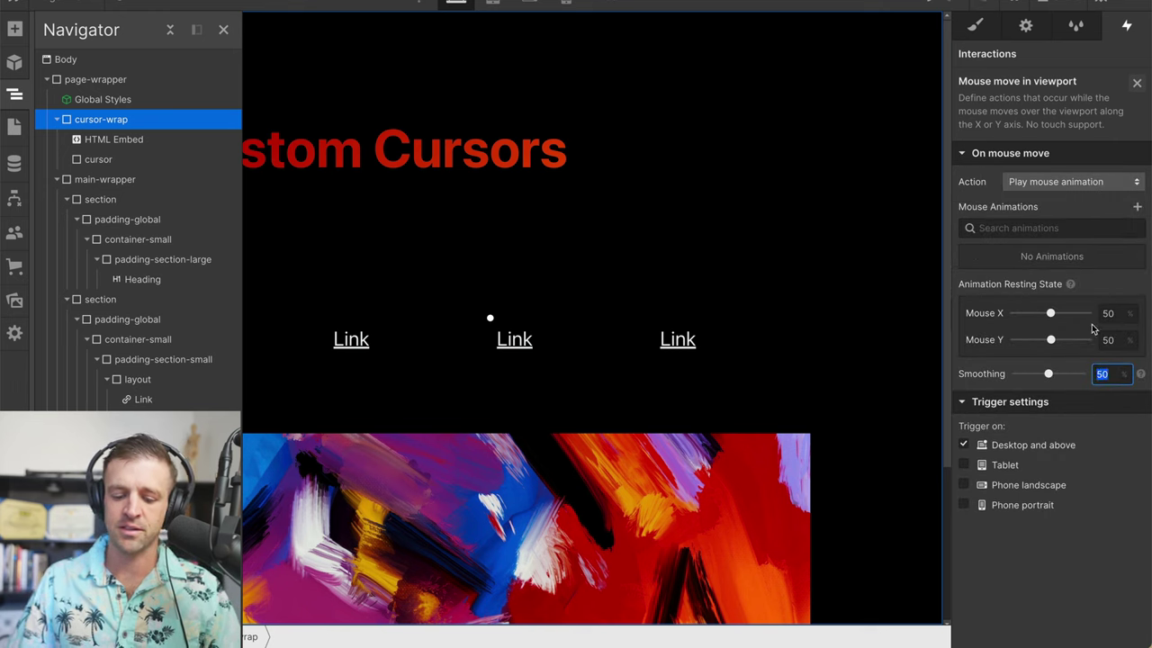
pyautogui.write('90')
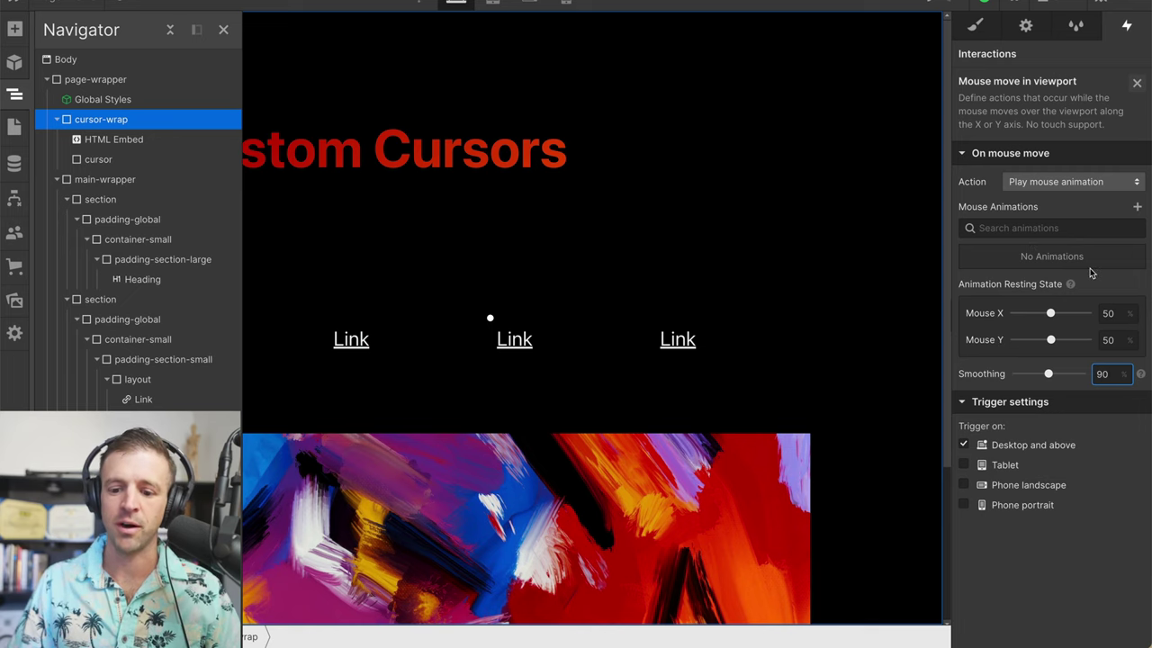
pyautogui.press('Return')
# Create a mouse animation named cursor-follow targeting the cursor element
pyautogui.click(1137, 208)
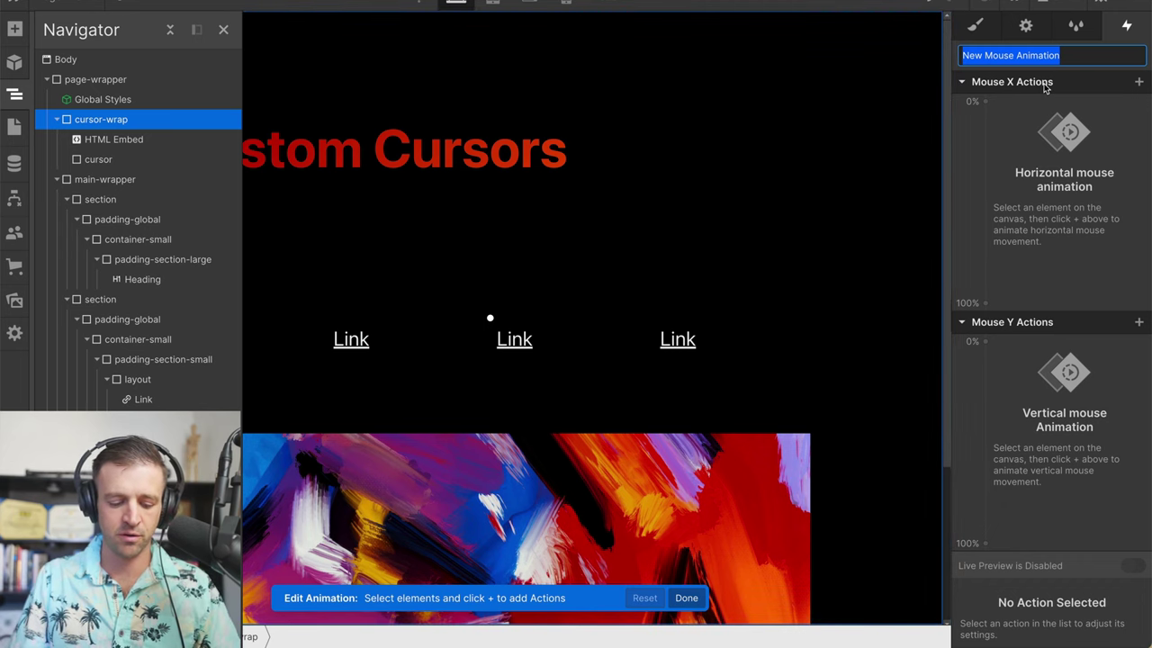
pyautogui.write('cursor-follow')
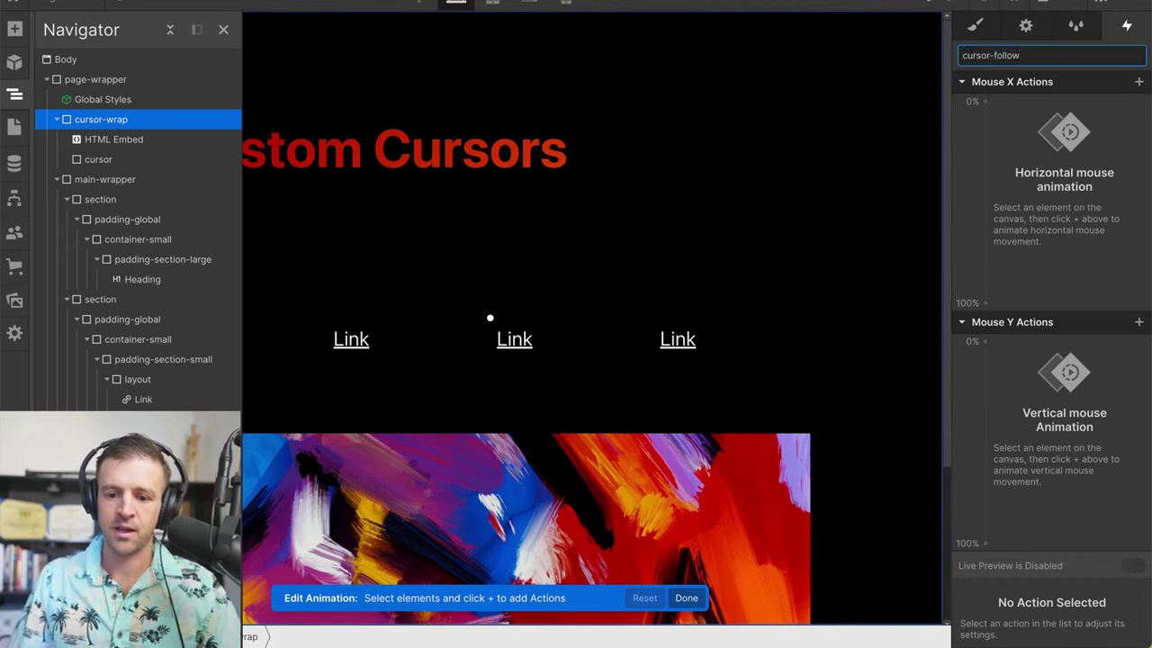
pyautogui.press('Return')
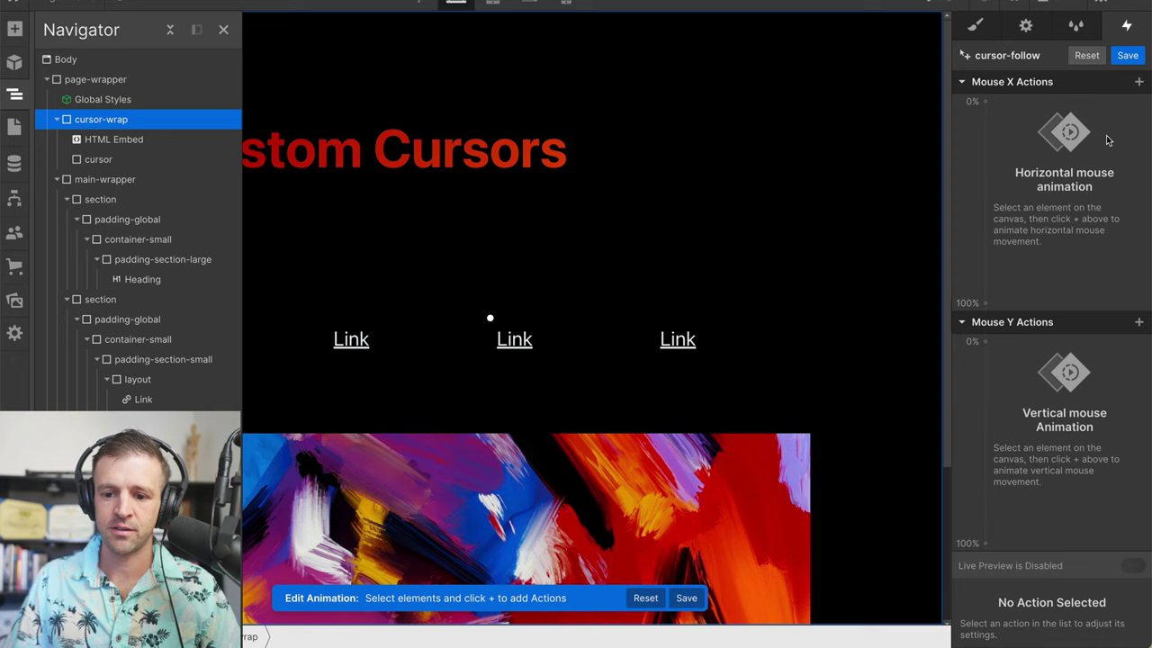
pyautogui.click(105, 159)
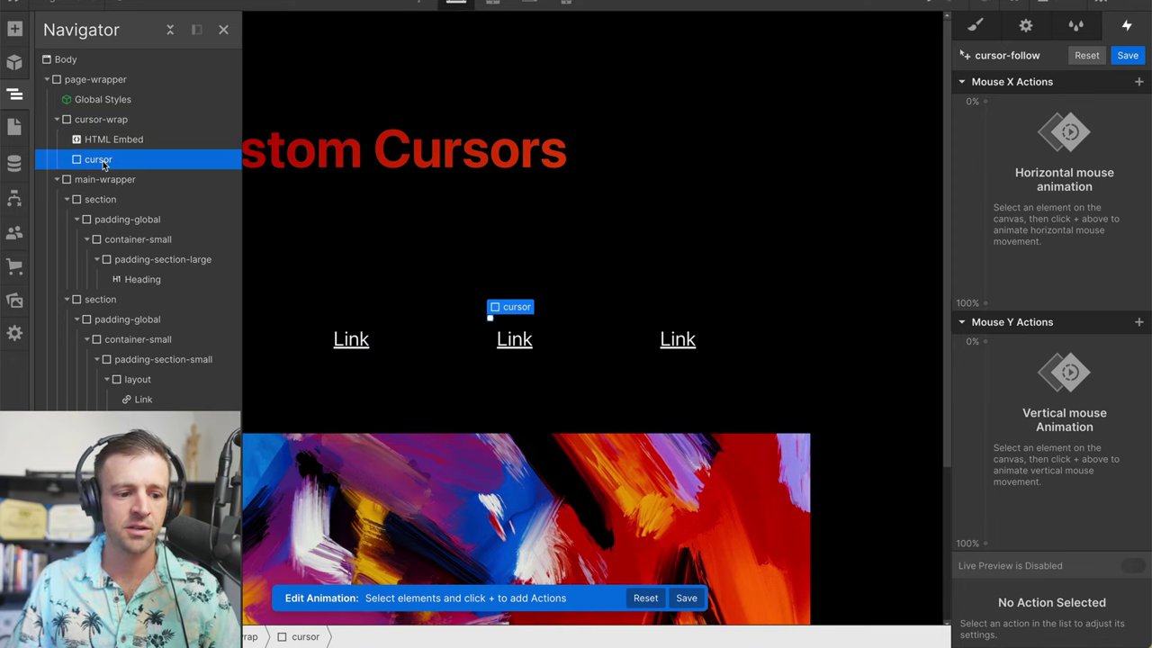
# Add a Mouse X Move action: X -50vw at 0% and 50vw at 100%
pyautogui.click(985, 101)
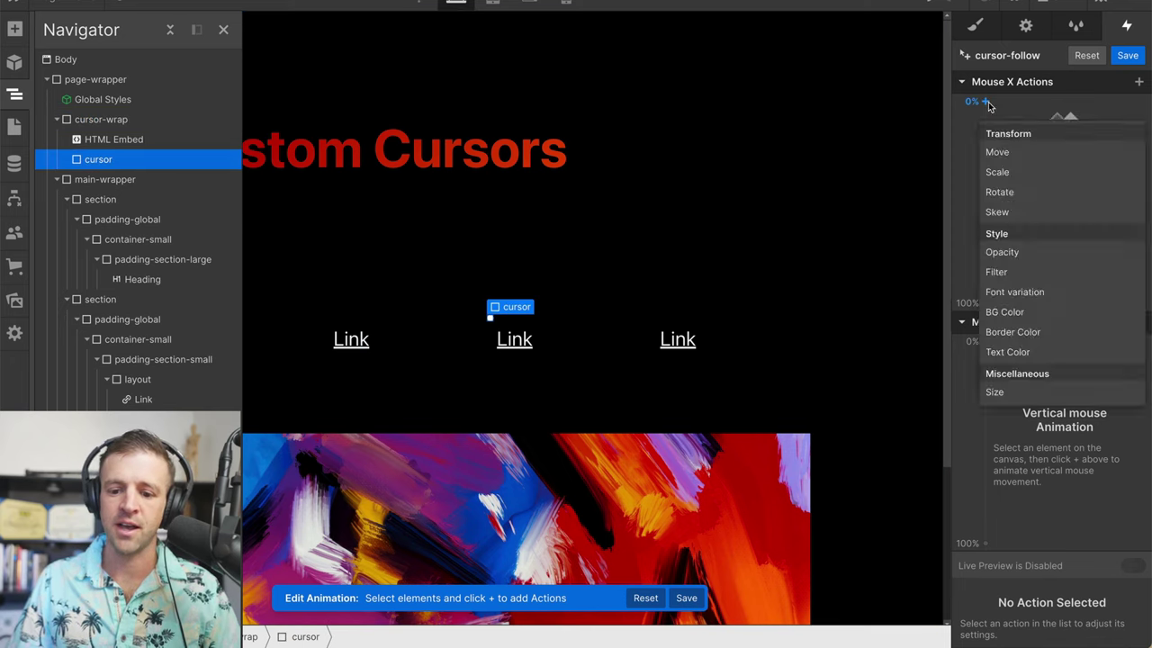
pyautogui.click(1015, 161)
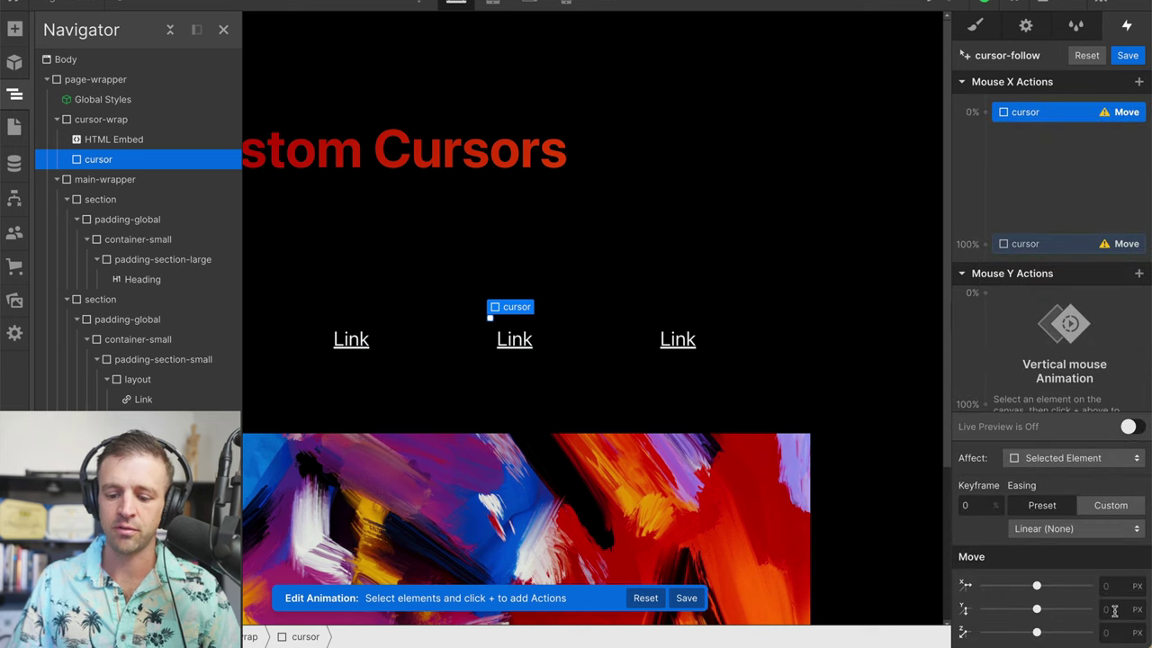
pyautogui.click(1119, 583)
pyautogui.write('-50vw')
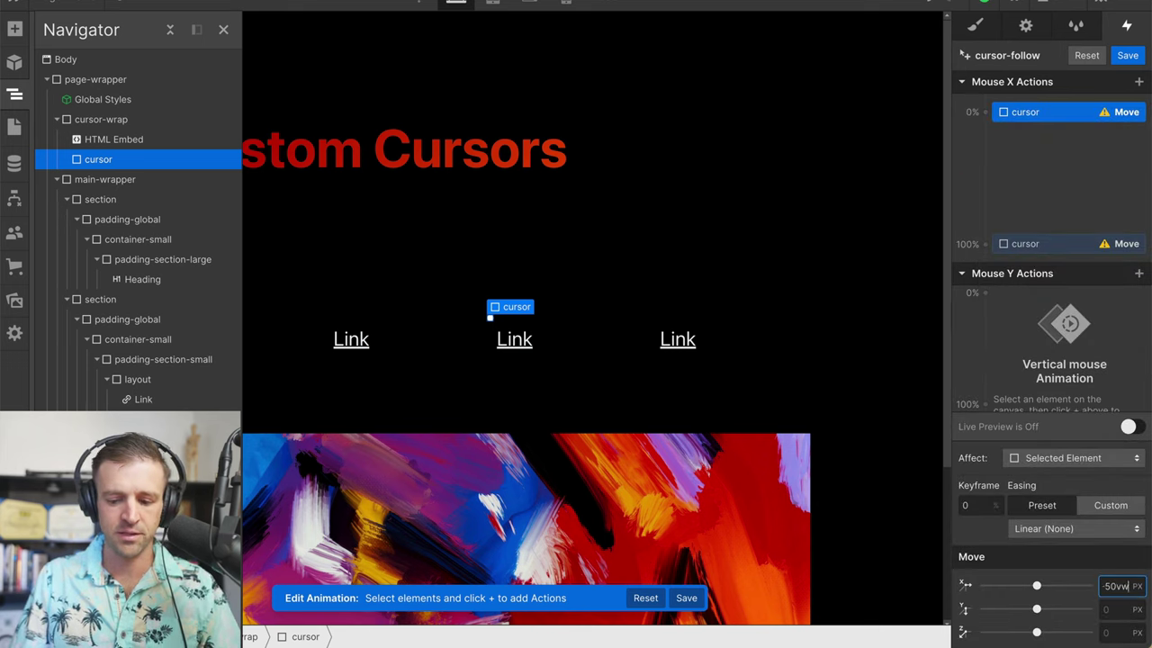
pyautogui.press('Return')
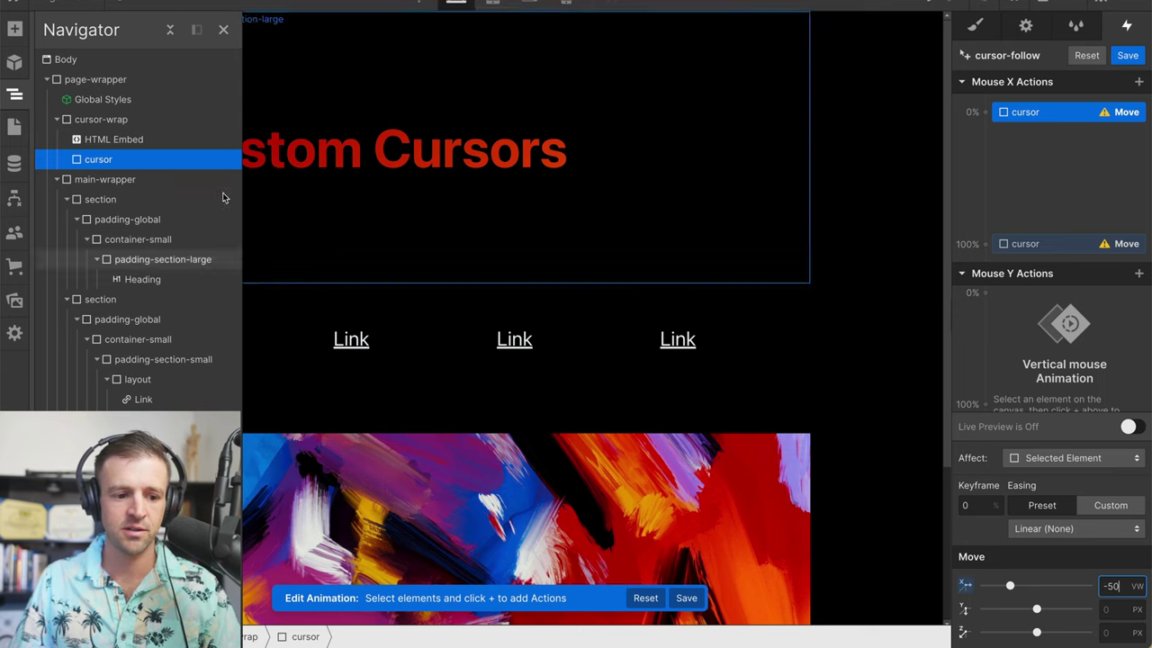
pyautogui.click(222, 31)
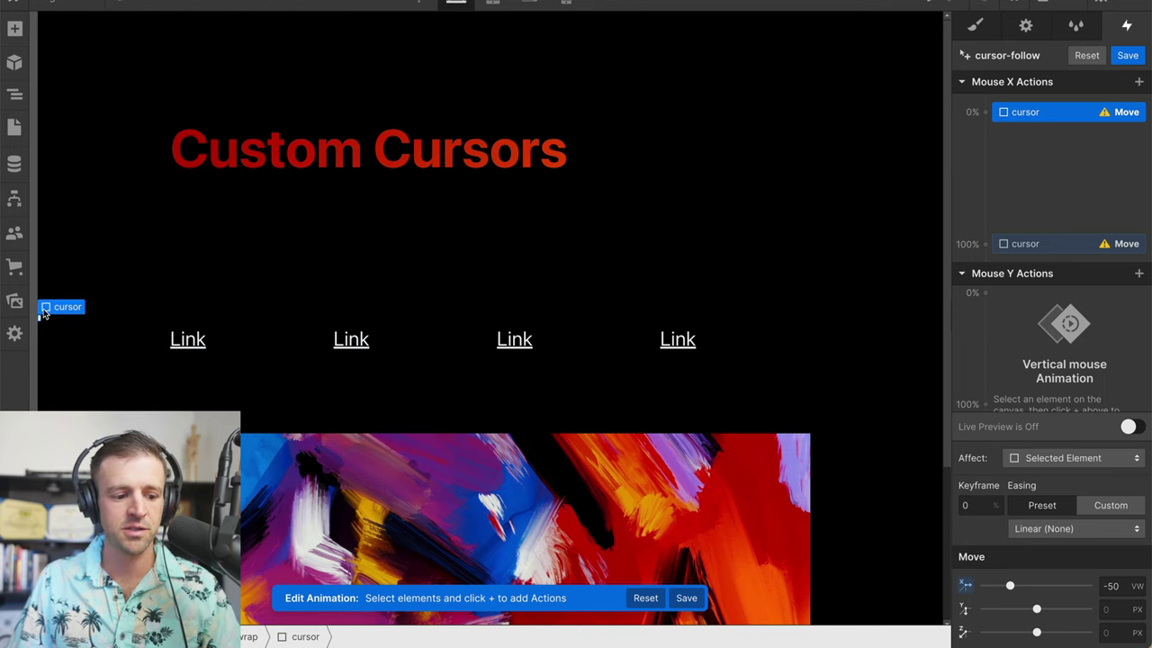
pyautogui.click(1021, 241)
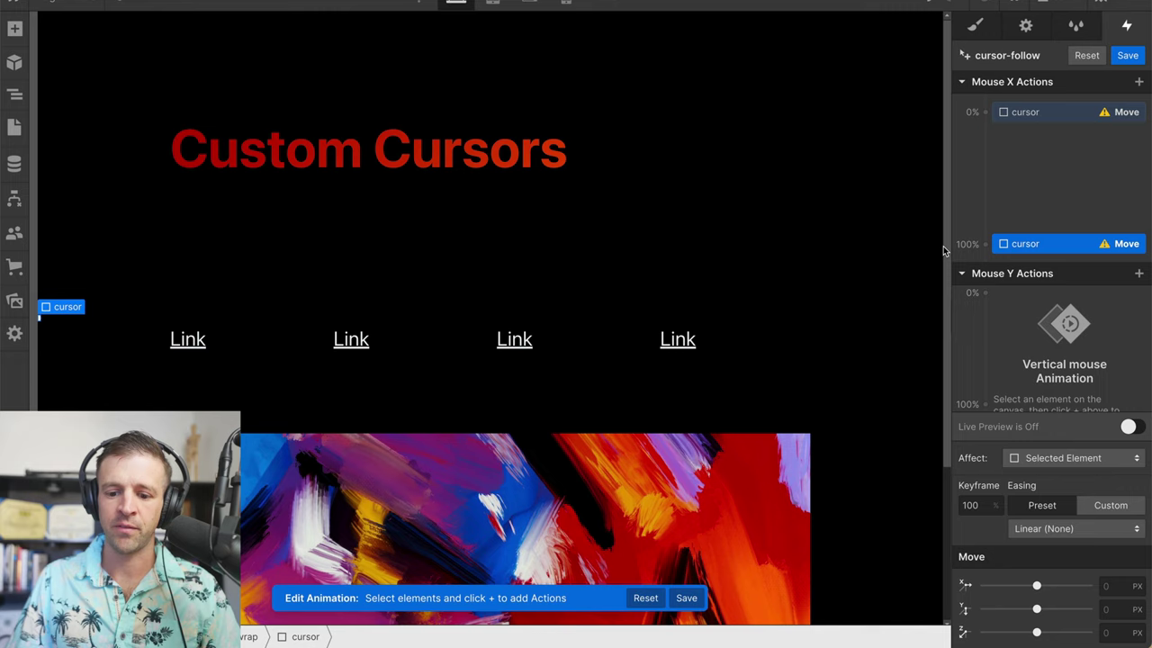
pyautogui.click(1124, 585)
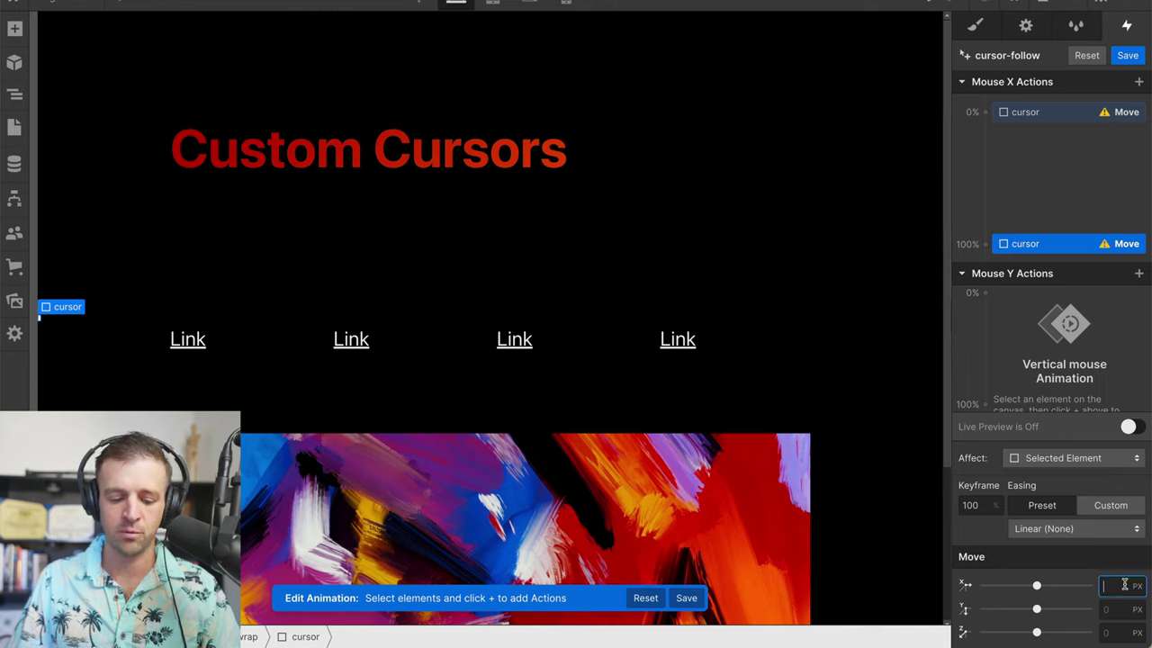
pyautogui.write('50vw')
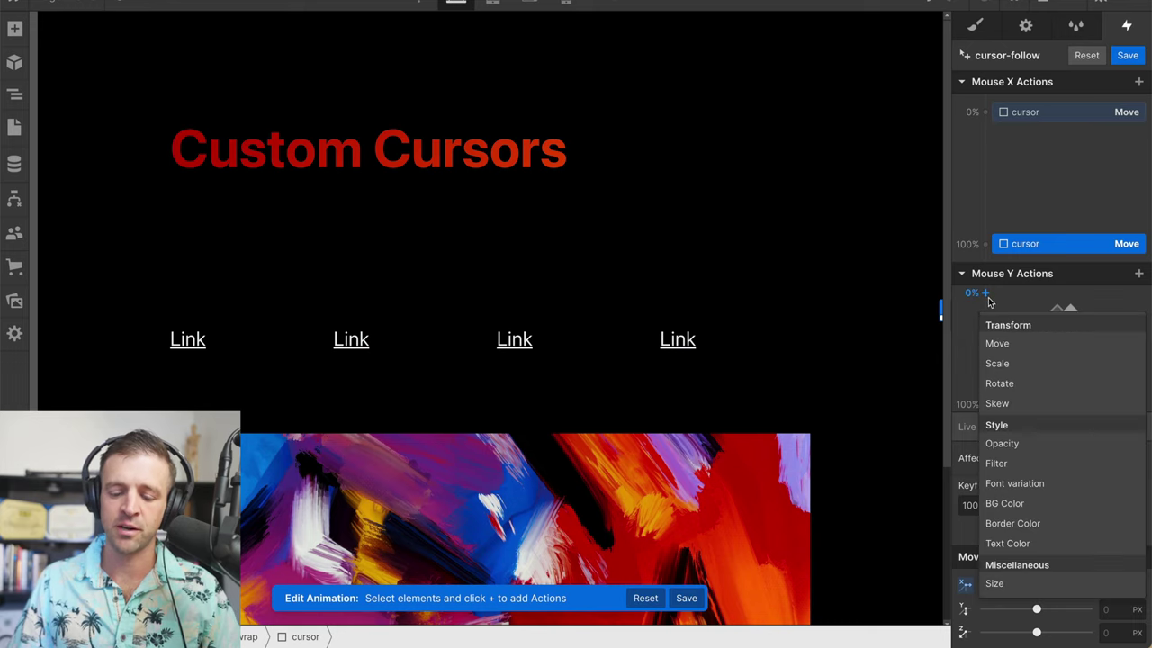
# Add a Mouse Y move action from -50vh at 0% to 50vh at 100%, with live preview on
pyautogui.click(1012, 348)
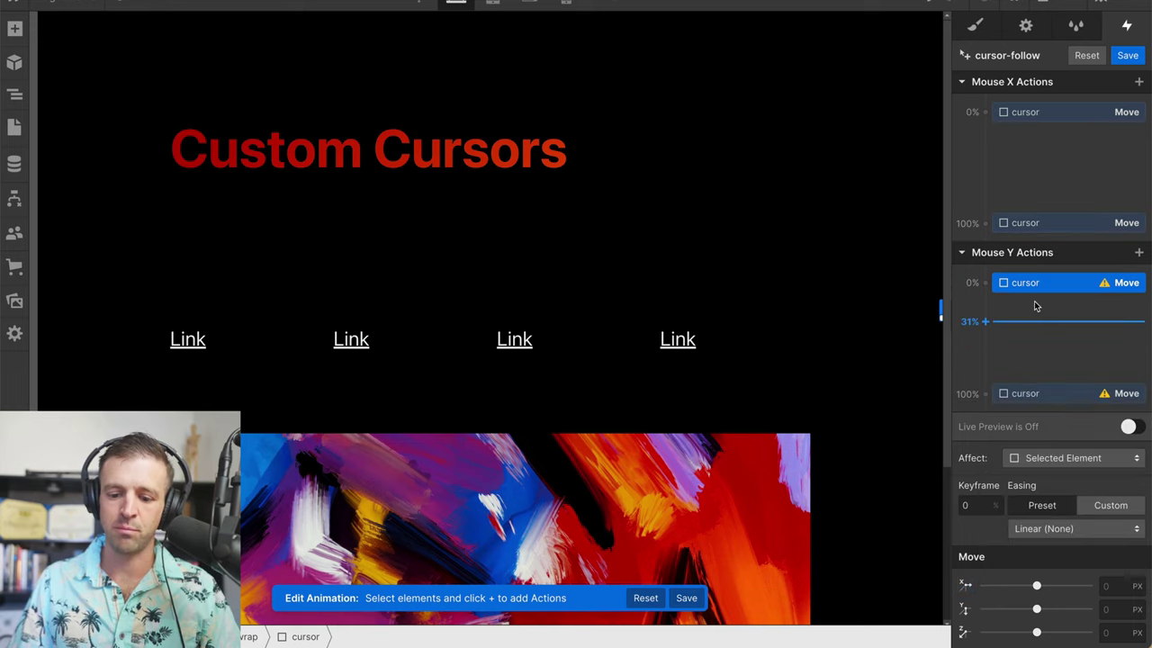
pyautogui.click(1116, 609)
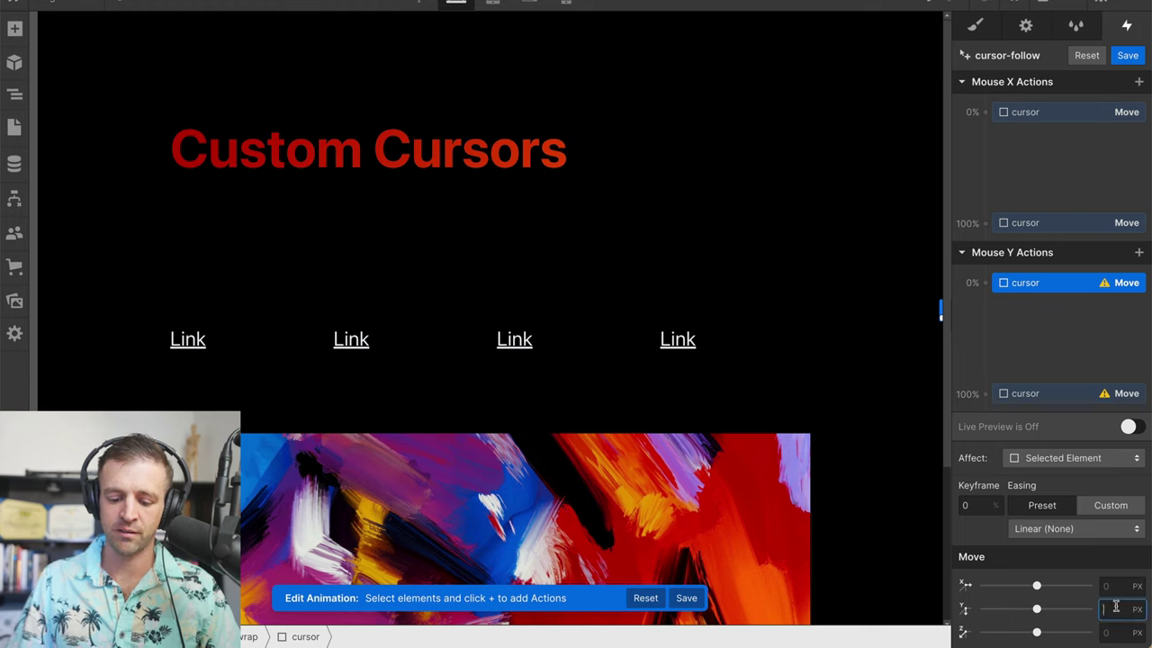
pyautogui.write('-50vh')
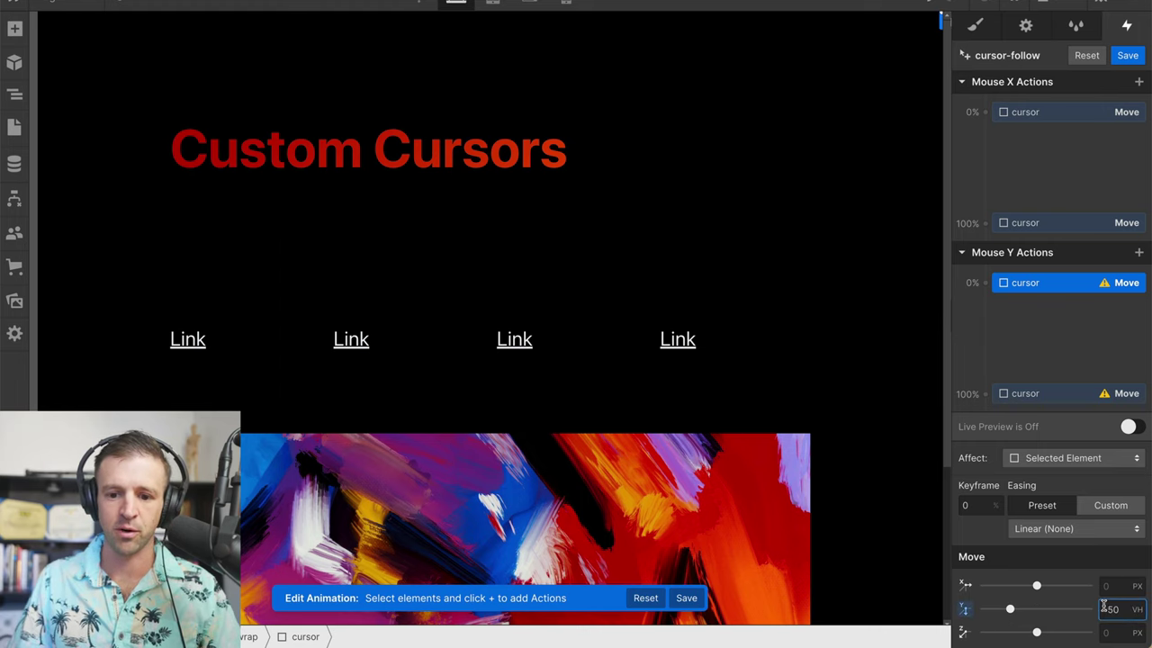
pyautogui.click(1059, 396)
pyautogui.click(1110, 610)
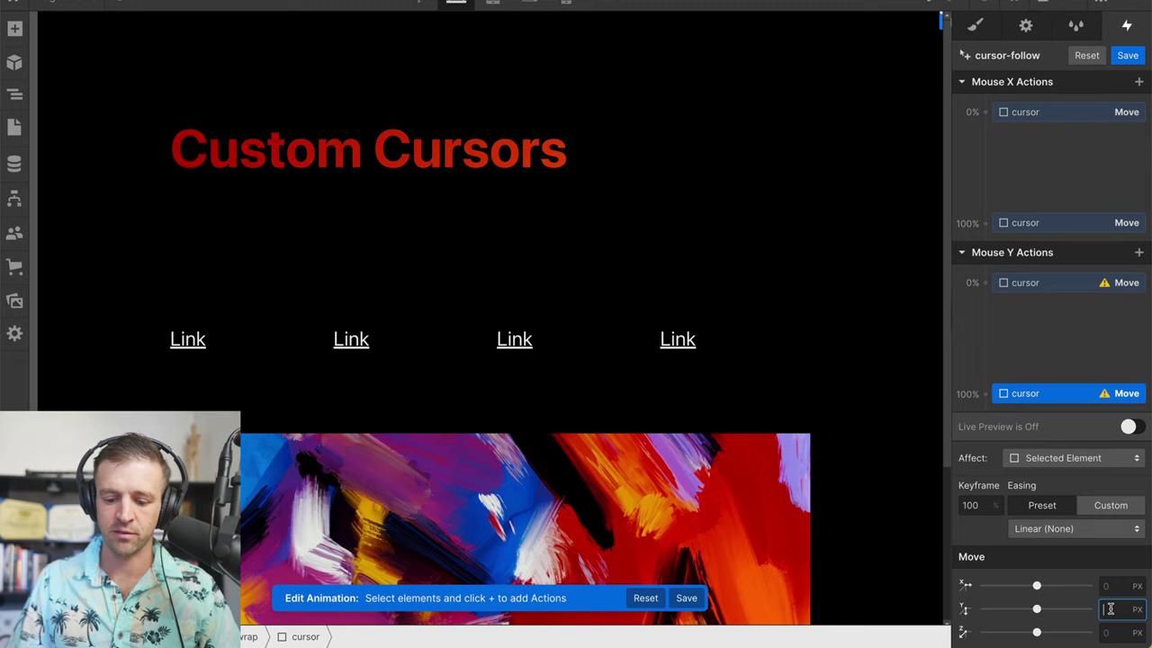
pyautogui.write('50vh')
pyautogui.press('Return')
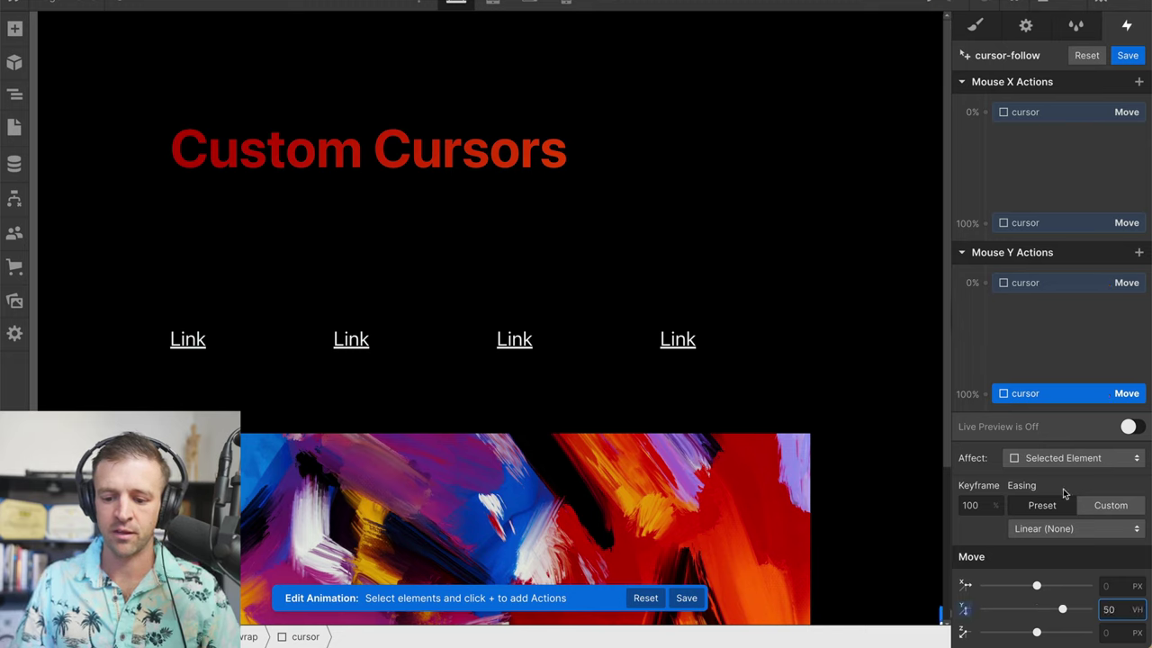
pyautogui.click(1131, 428)
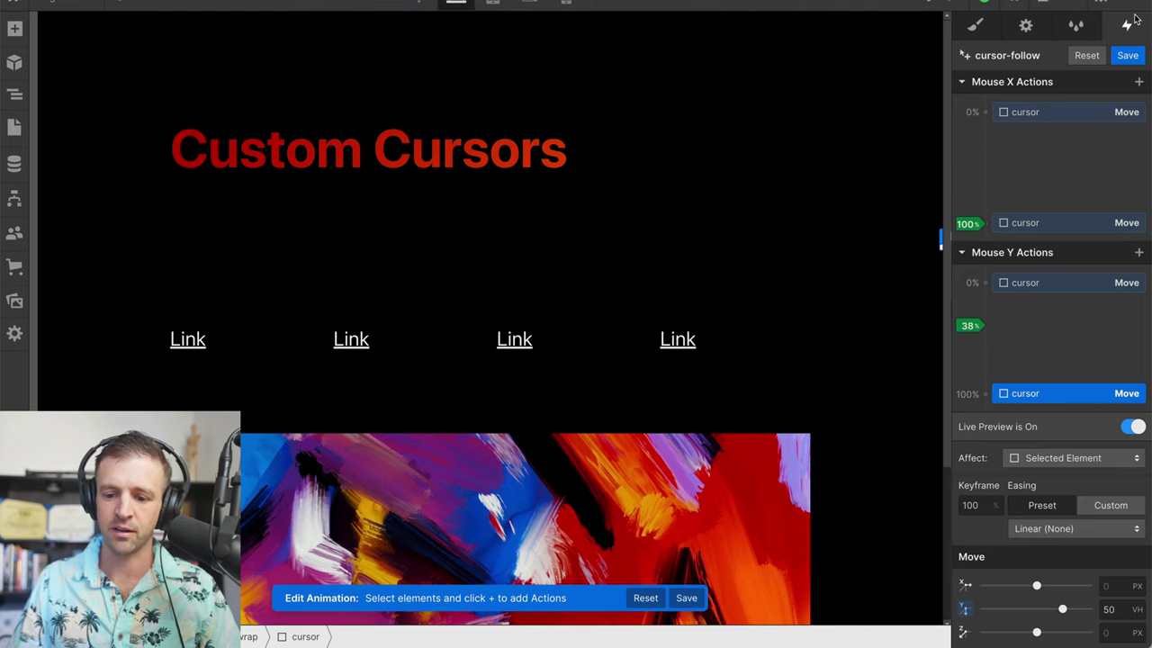
# Save the cursor-follow animation and preview the page to check the dot follows the mouse
pyautogui.click(1128, 56)
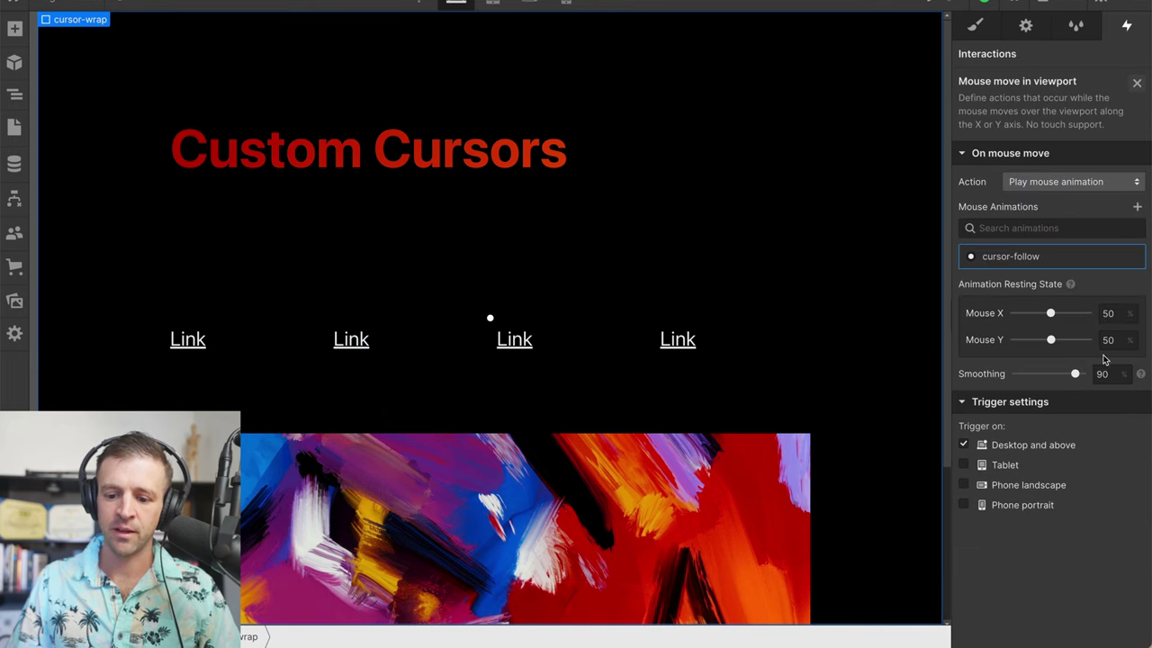
pyautogui.click(118, 5)
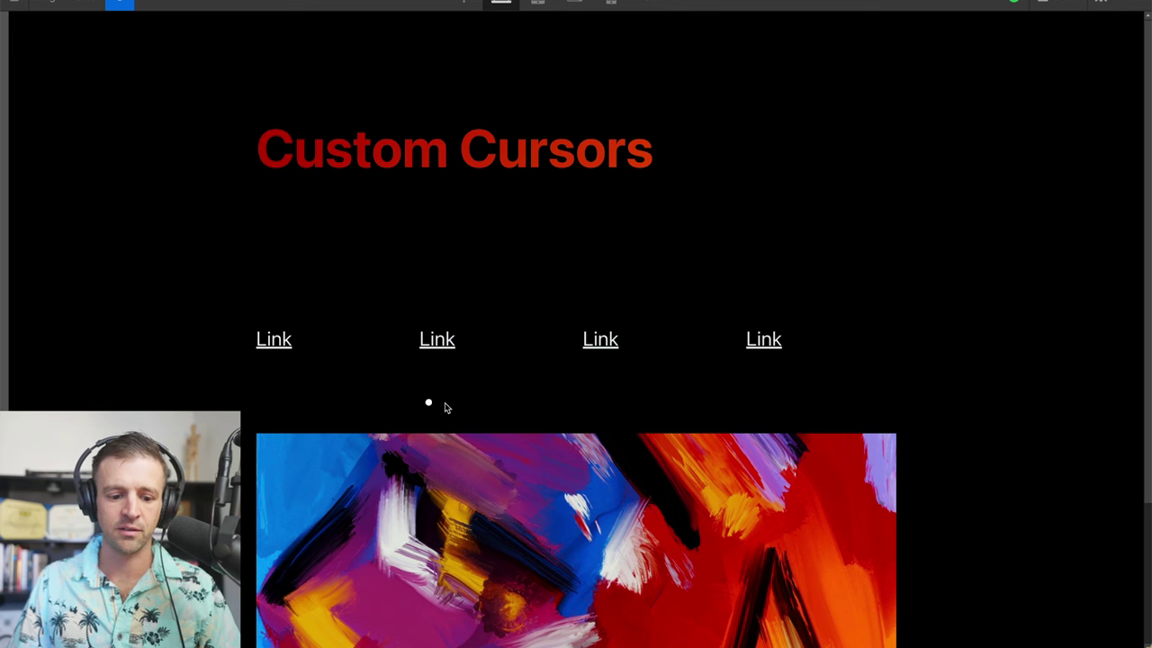
pyautogui.hotkey('ctrl', 'shift', 'p')
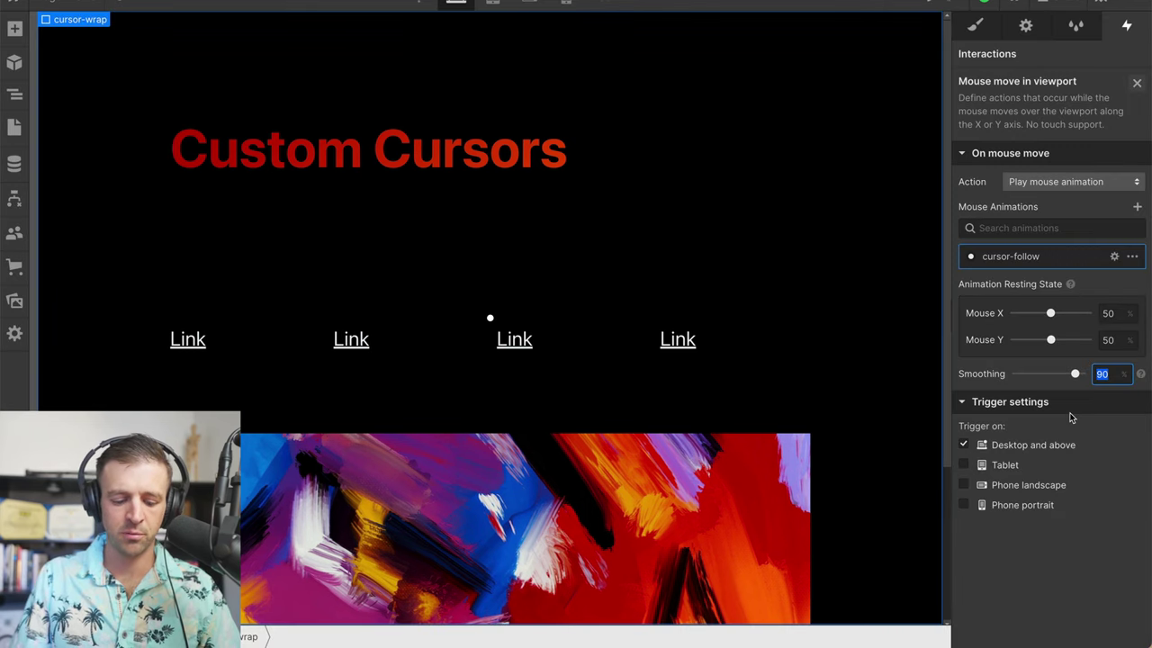
pyautogui.write('98')
pyautogui.click(771, 146)
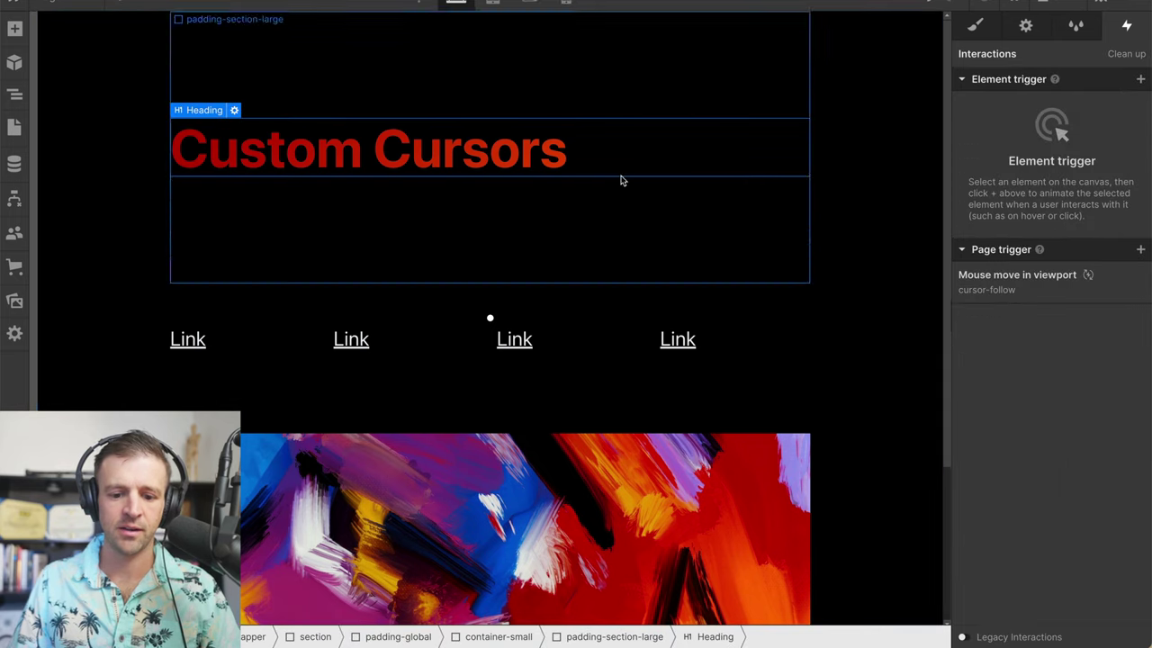
pyautogui.click(122, 4)
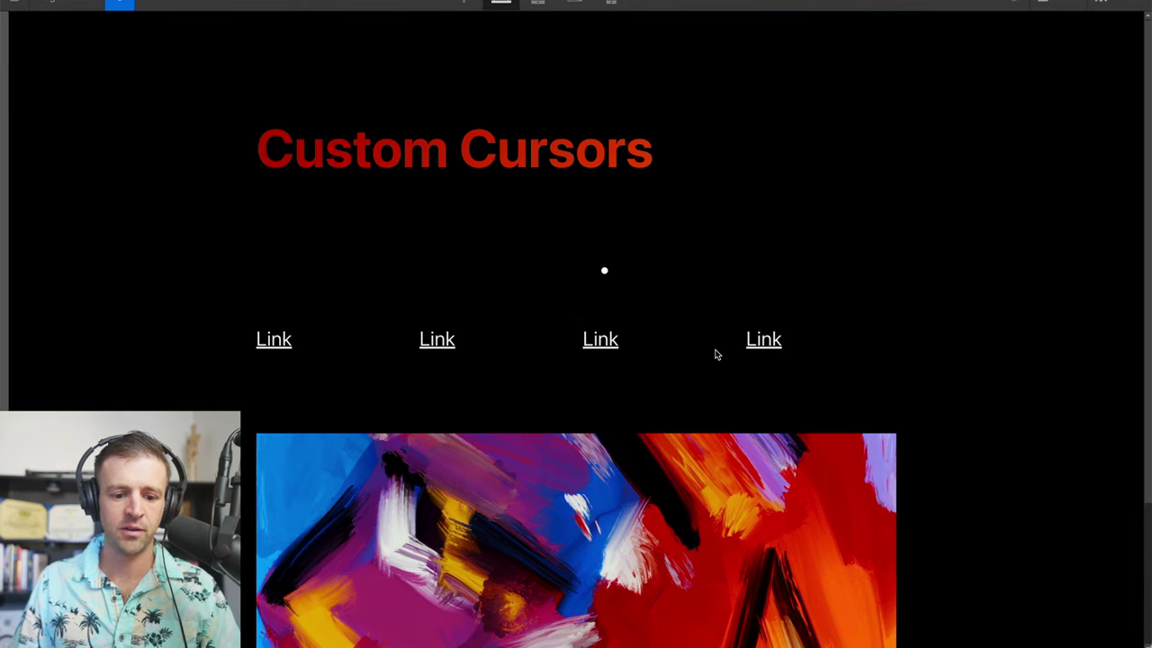
pyautogui.click(111, 4)
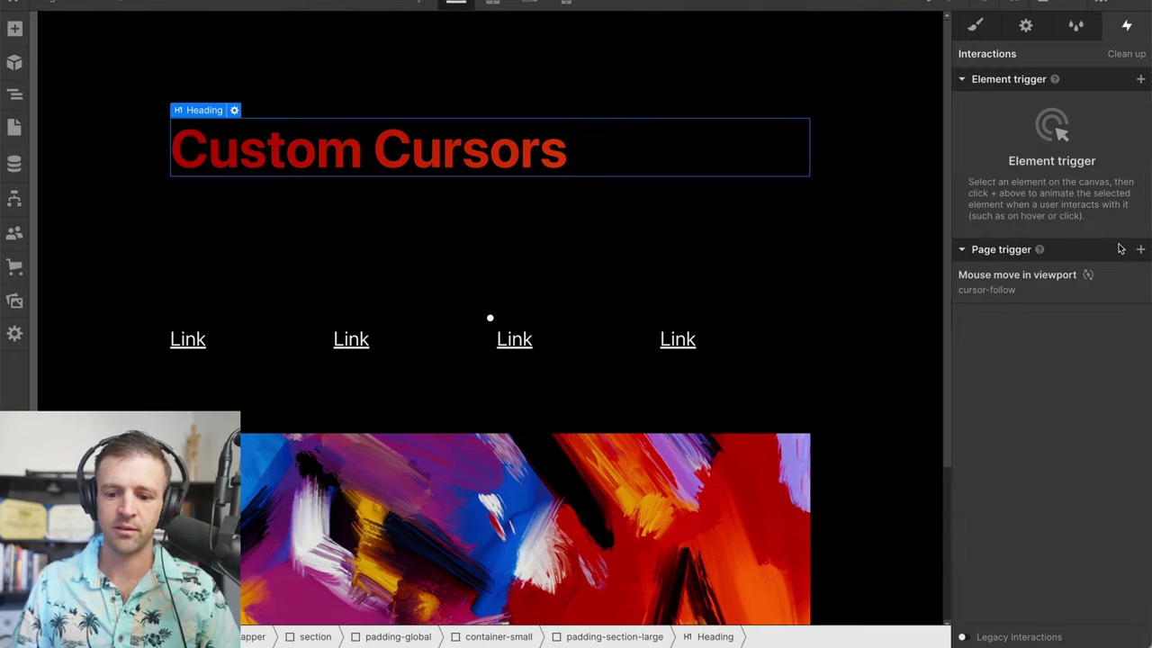
# Set the mouse-move trigger's smoothing to 92 and retest the dot in preview
pyautogui.click(1049, 297)
pyautogui.click(1118, 402)
pyautogui.click(1110, 375)
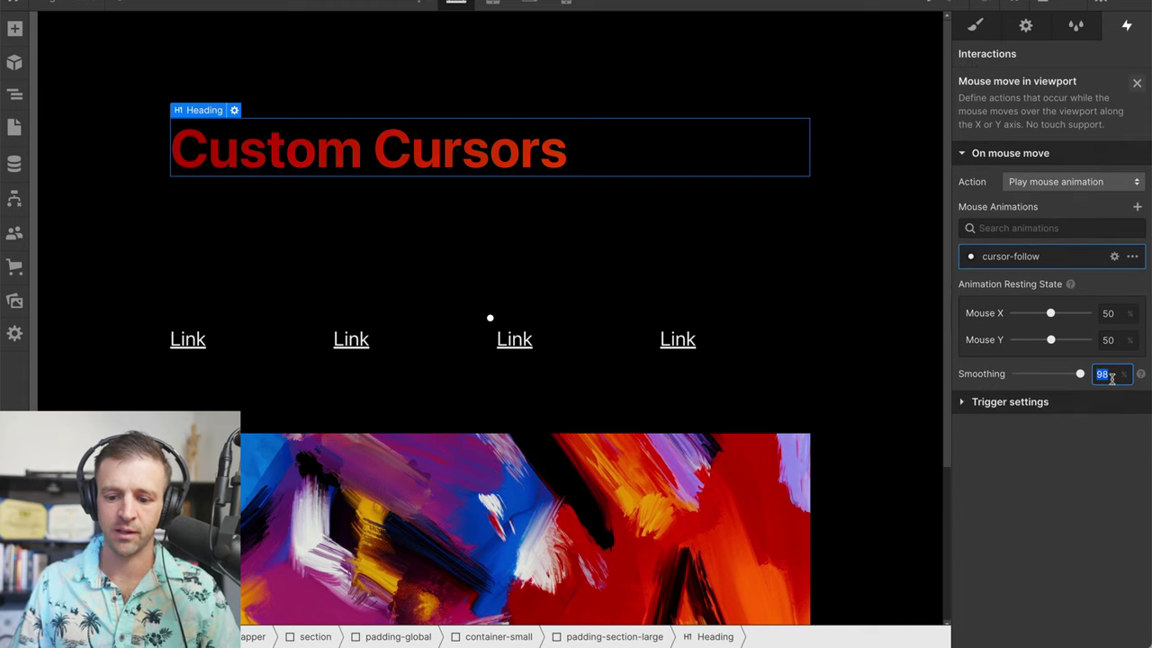
pyautogui.press('BackSpace')
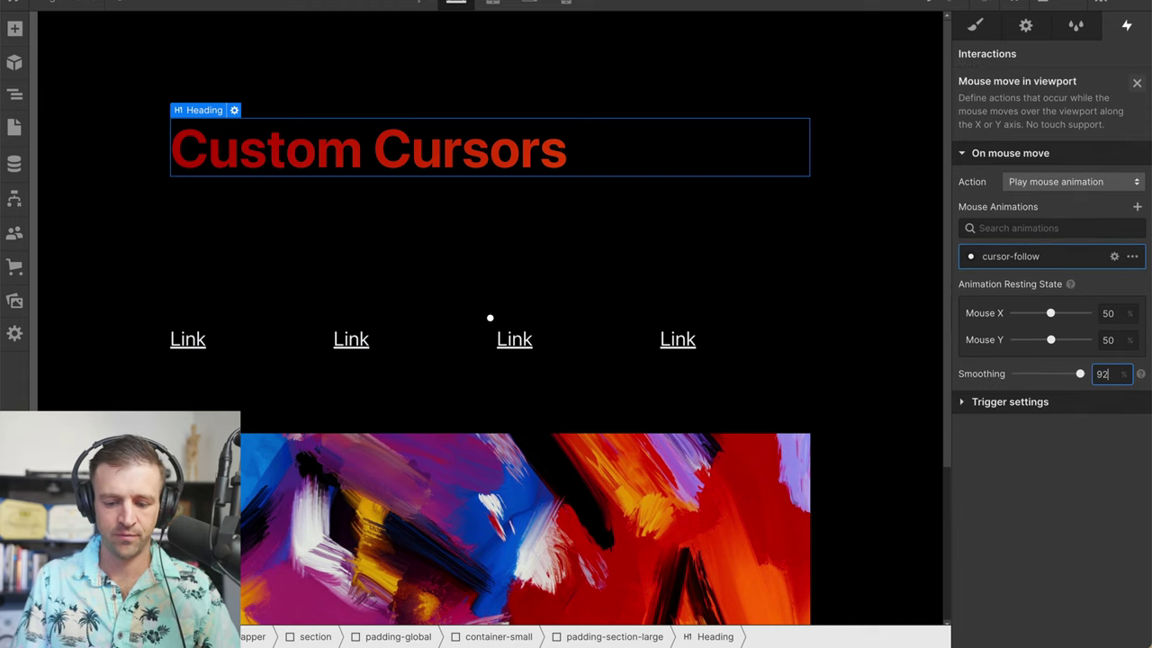
pyautogui.write('92')
pyautogui.click(118, 5)
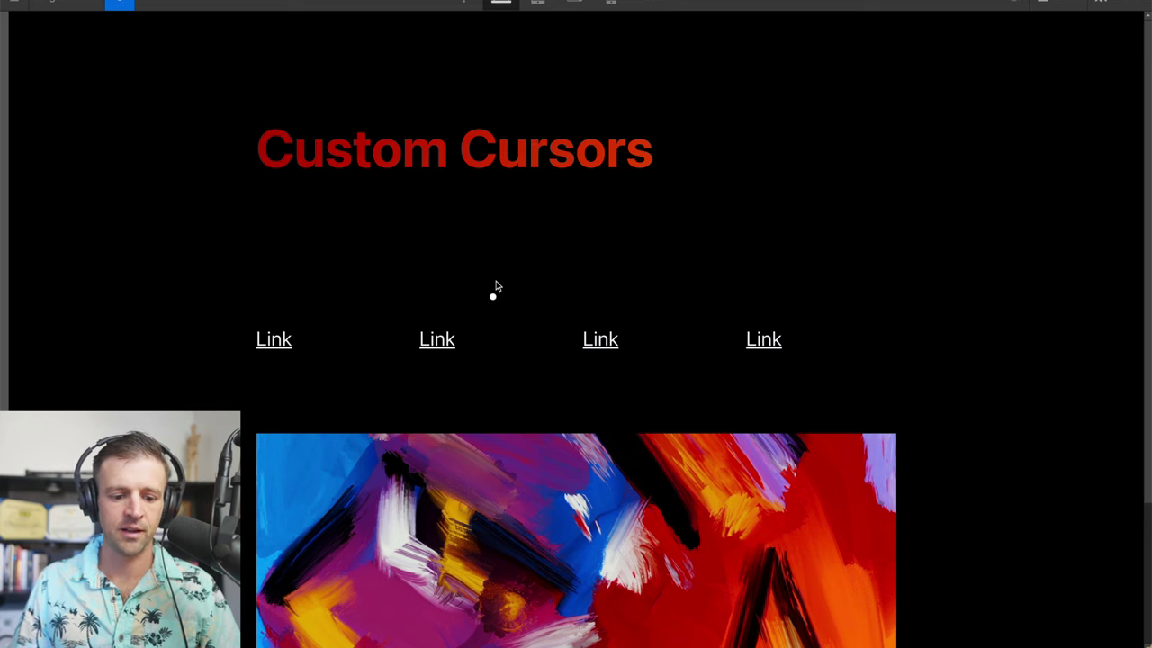
pyautogui.click(121, 4)
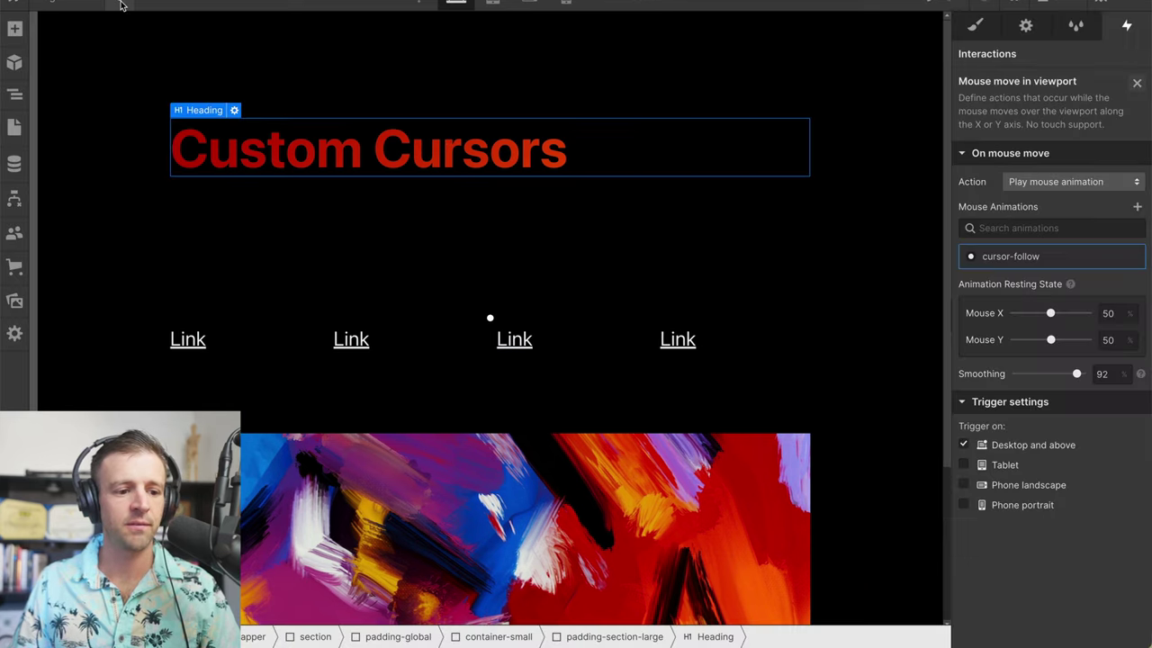
pyautogui.click(124, 8)
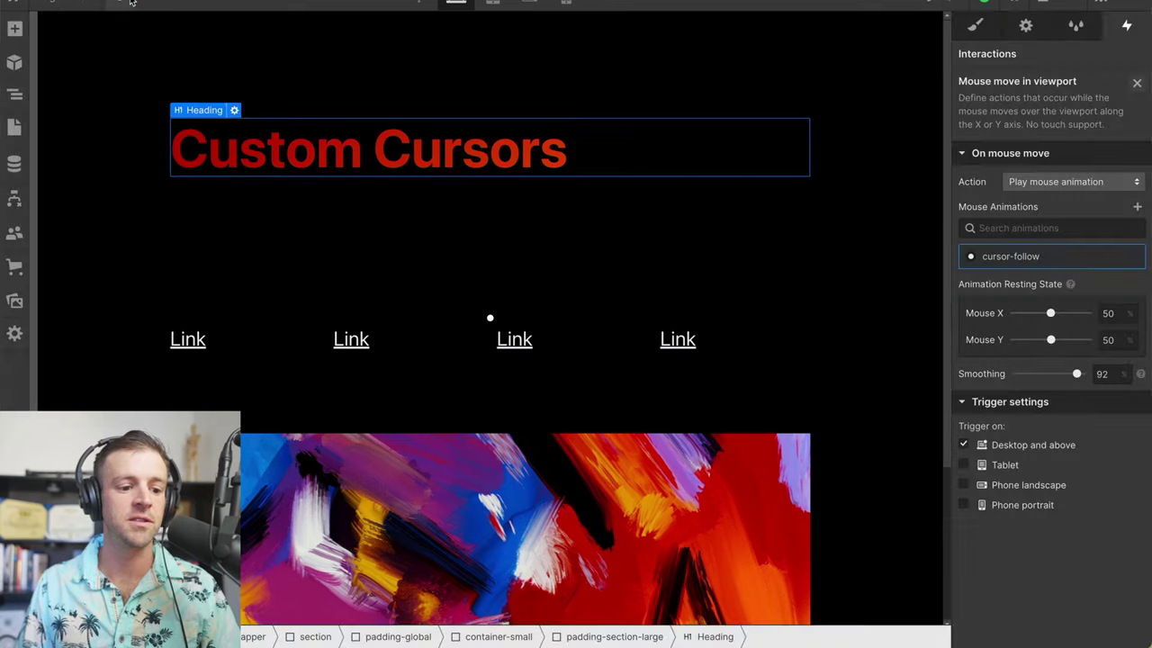
pyautogui.click(133, 4)
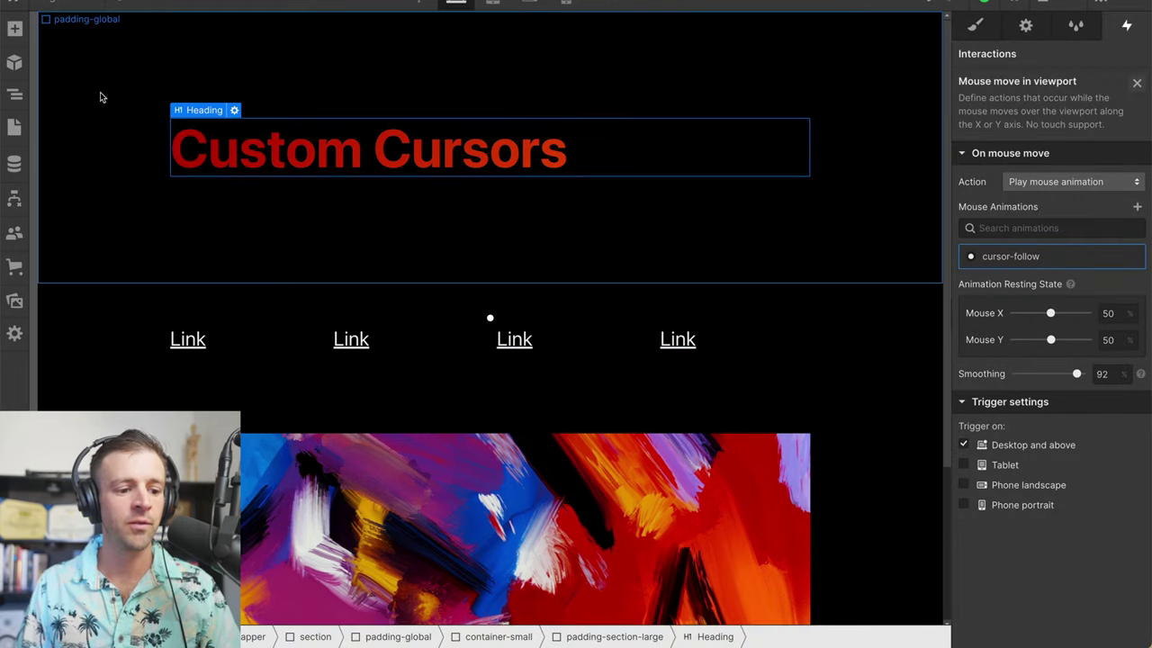
# Add 'body .cursor { opacity: 0 }' to the HTML Embed inside cursor-wrap and save the code
pyautogui.click(15, 94)
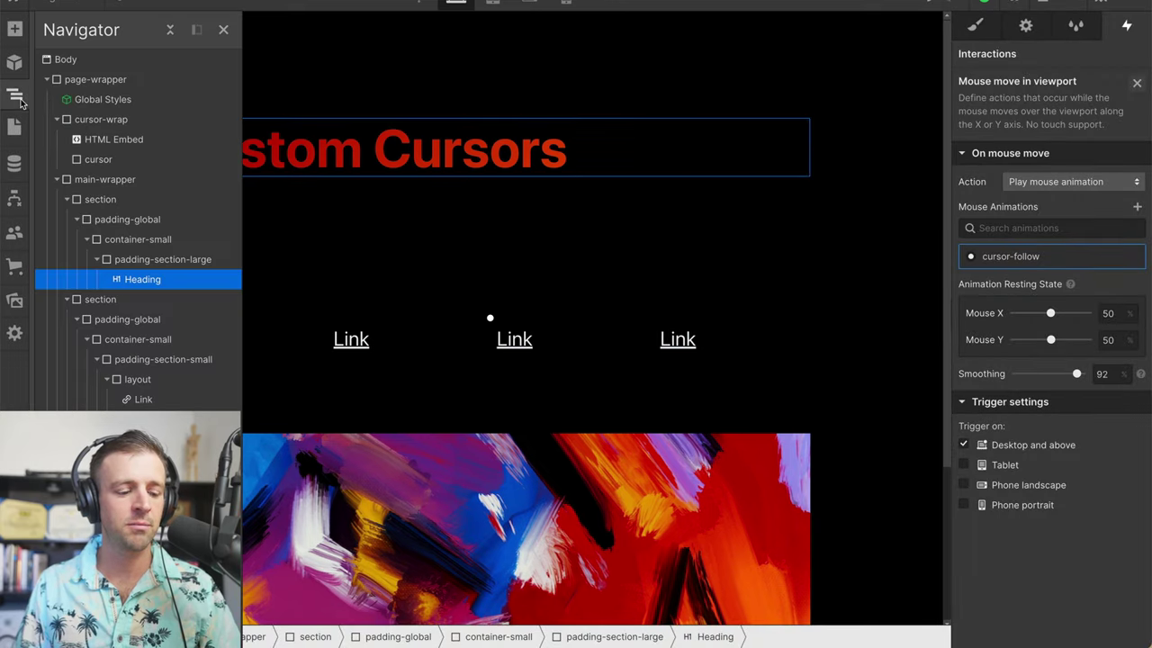
pyautogui.click(114, 138)
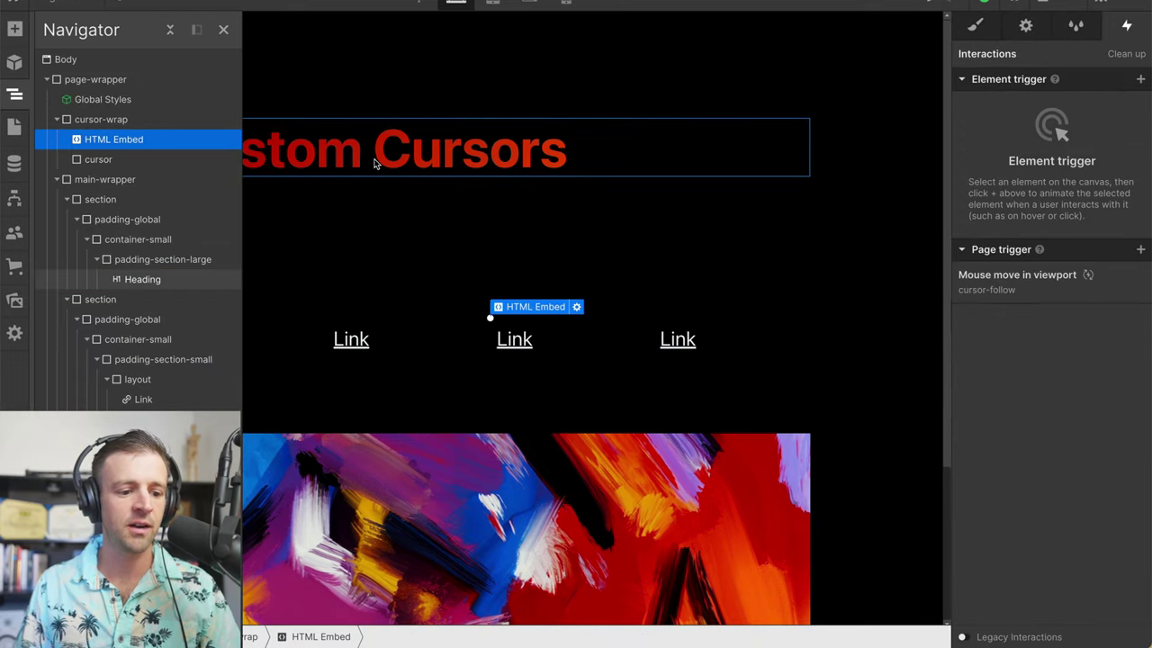
pyautogui.click(576, 307)
pyautogui.press('Return')
pyautogui.press('Return')
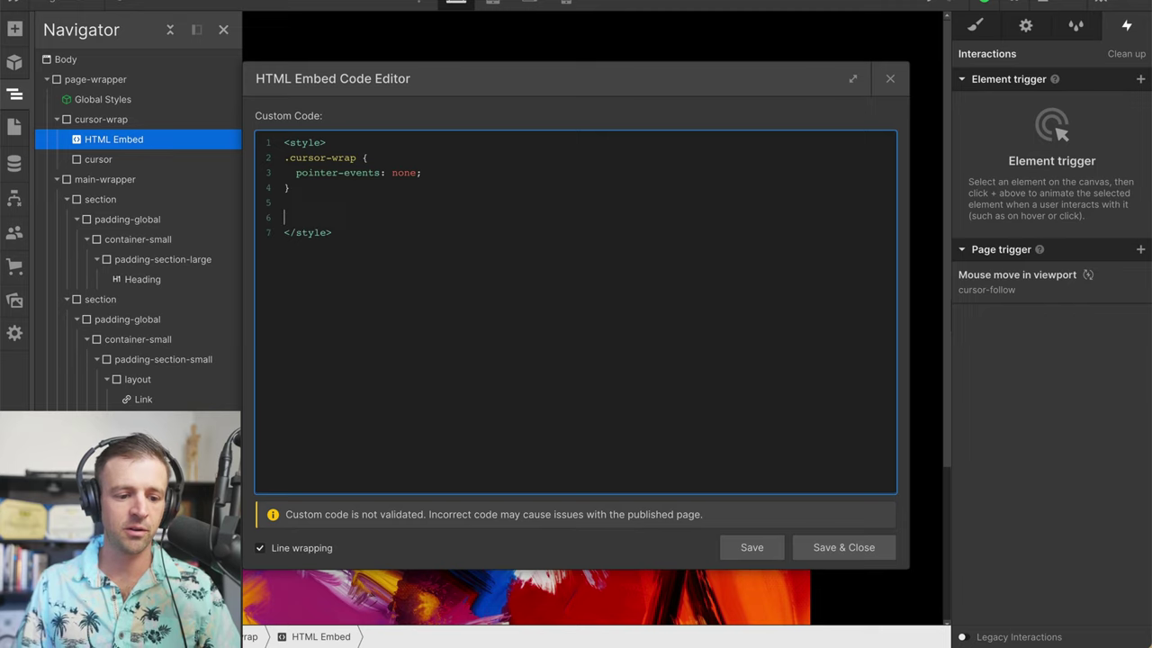
pyautogui.write('body')
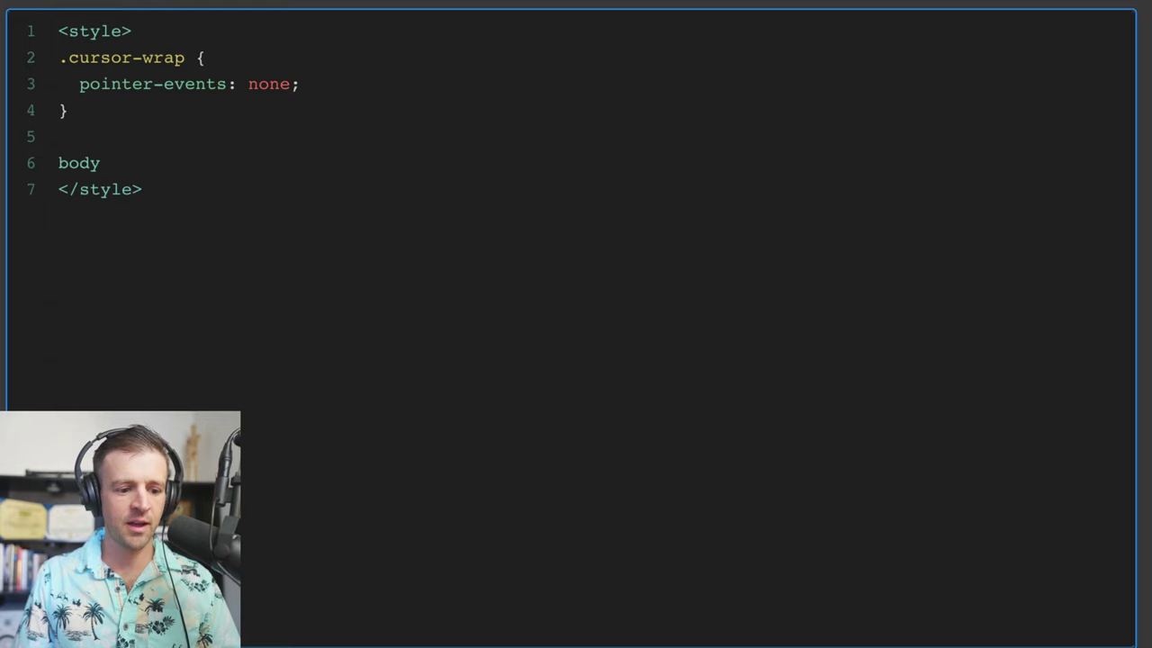
pyautogui.write(' .curso')
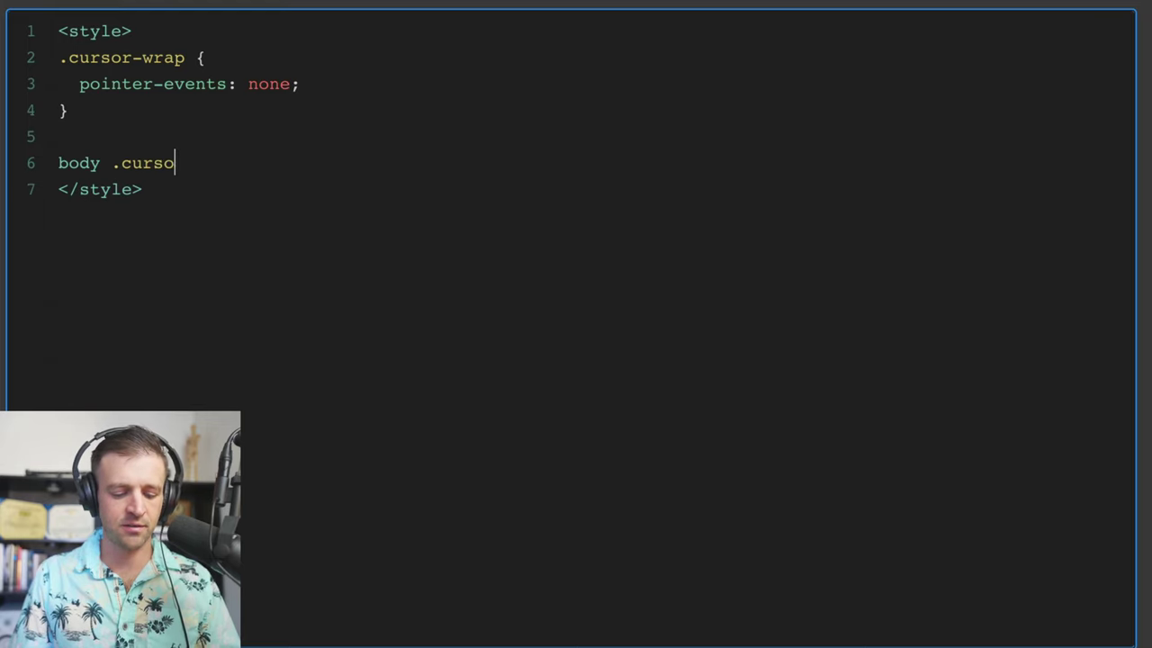
pyautogui.write('r {')
pyautogui.press('Return')
pyautogui.press('Return')
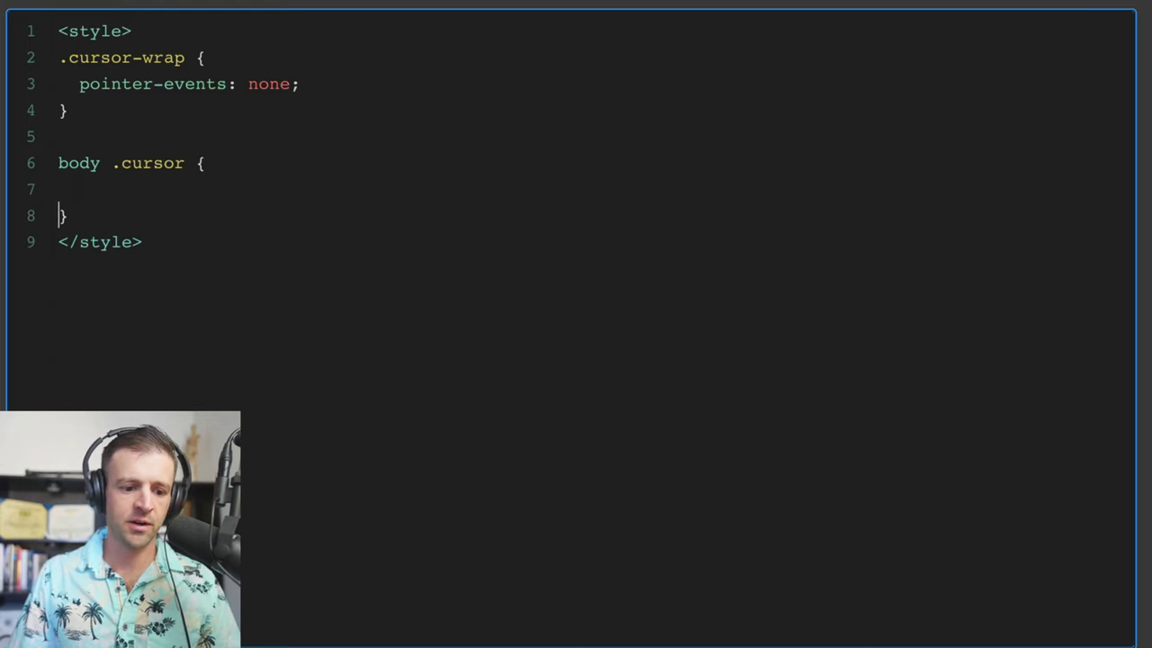
pyautogui.write('opacity: 0;')
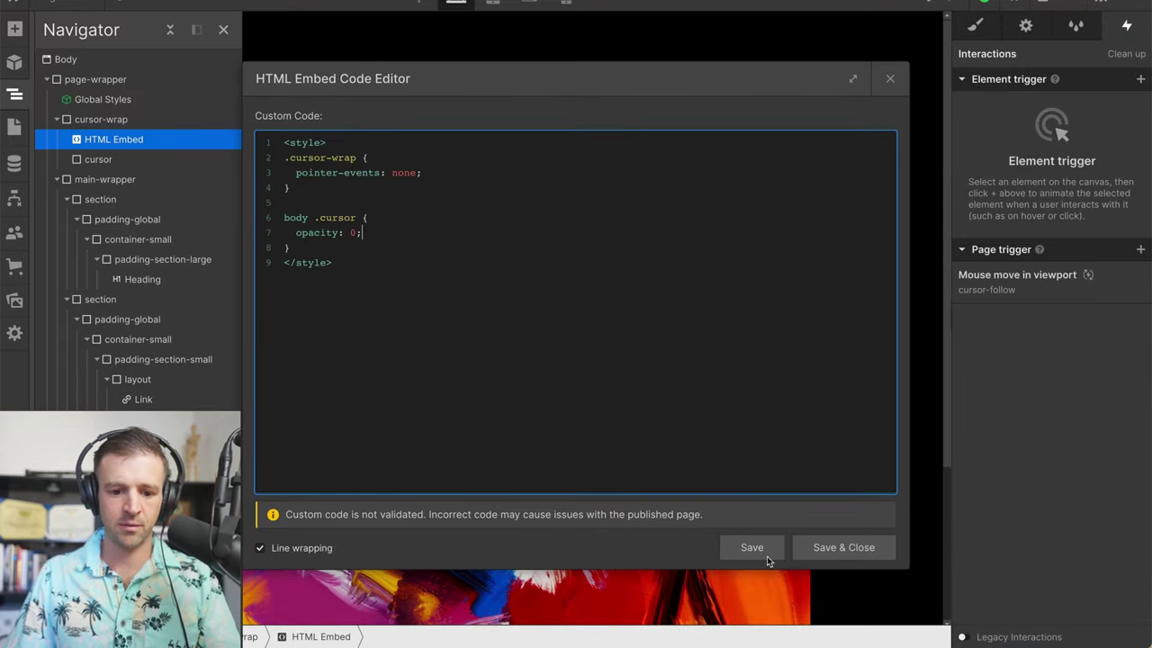
pyautogui.click(760, 549)
pyautogui.click(823, 547)
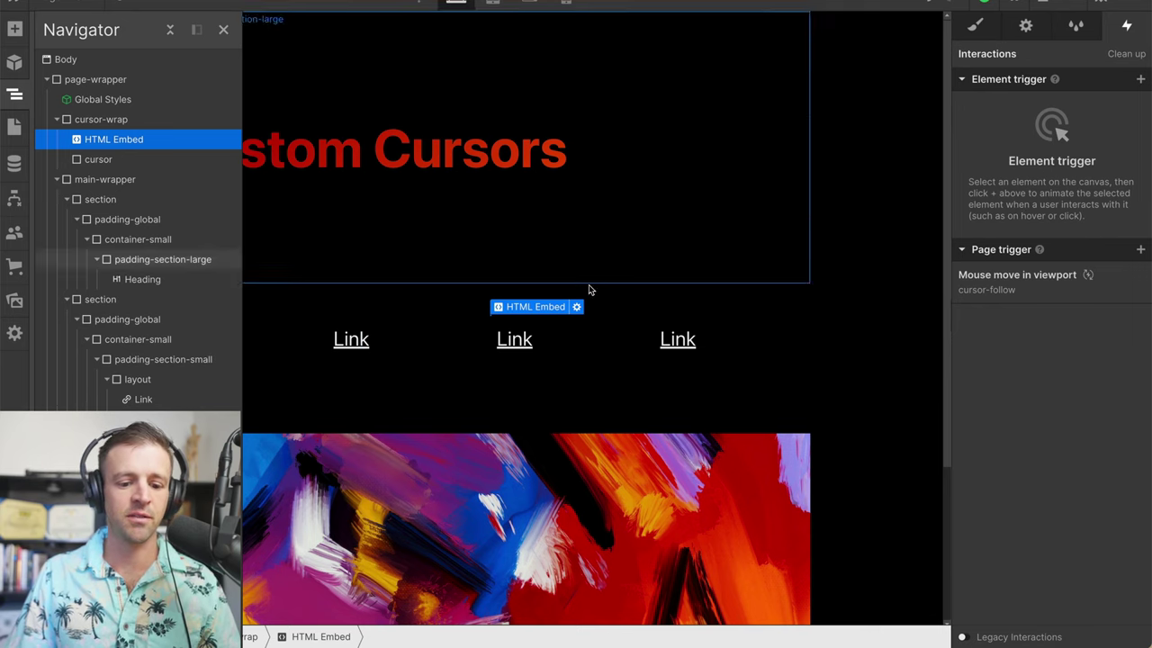
# Paste a copy of the rule below it as 'body:hover .cursor' with opacity 1
pyautogui.click(577, 307)
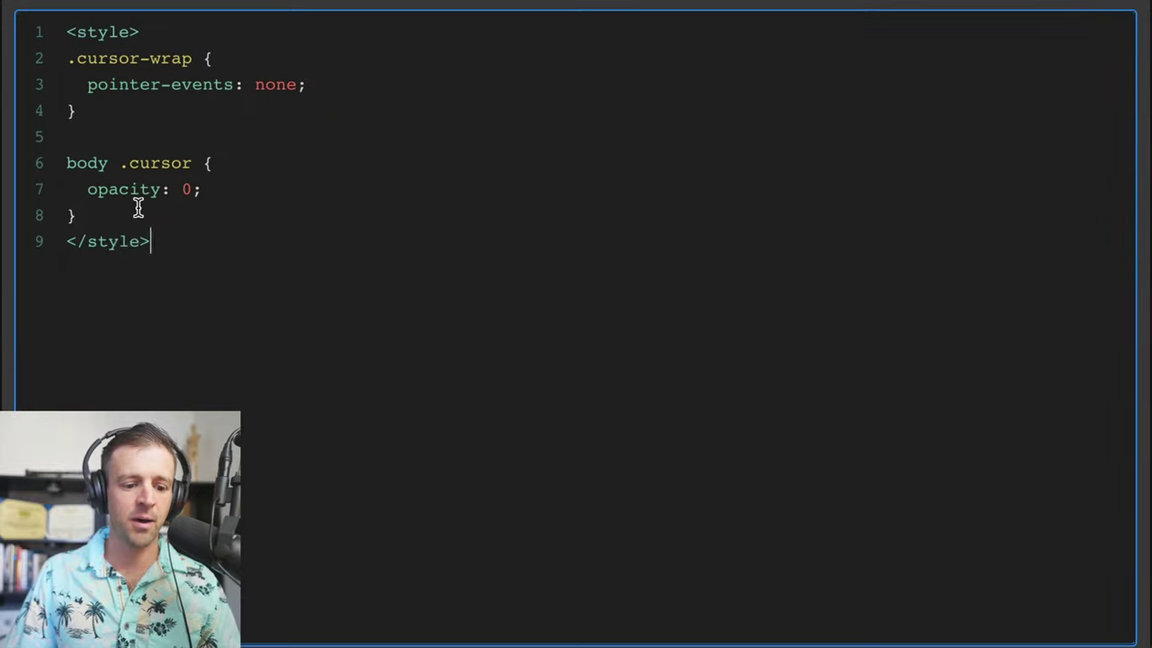
pyautogui.moveTo(137, 207); pyautogui.dragTo(56, 162)
pyautogui.hotkey('ctrl', 'c')
pyautogui.click(123, 216)
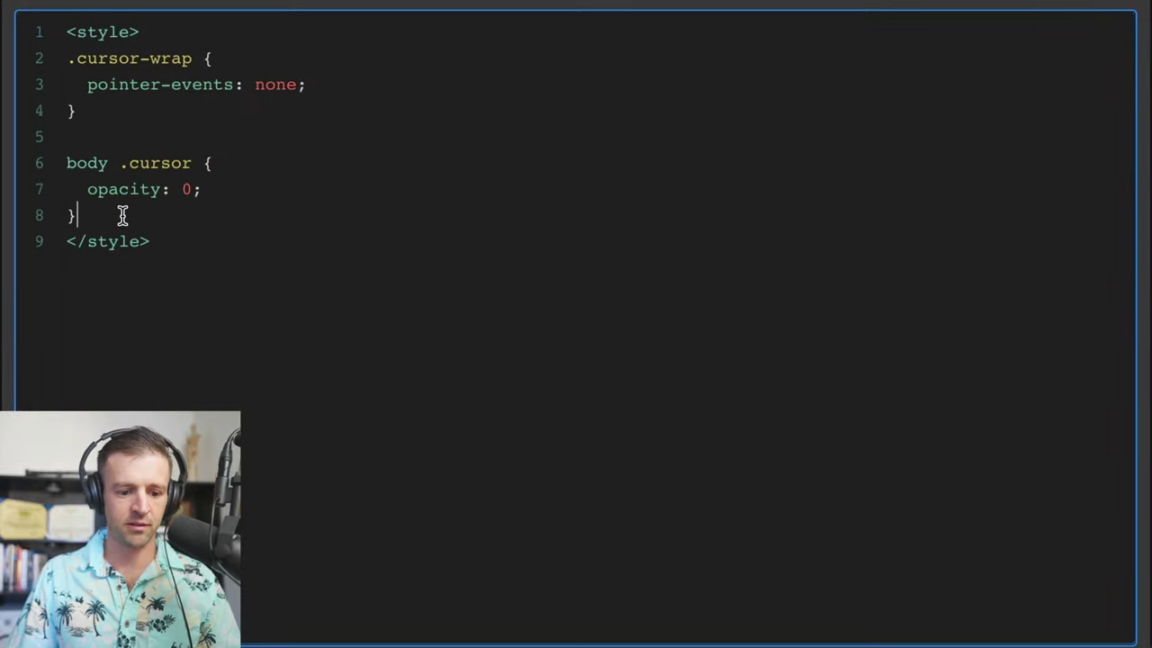
pyautogui.press('Return')
pyautogui.press('Return')
pyautogui.hotkey('ctrl', 'v')
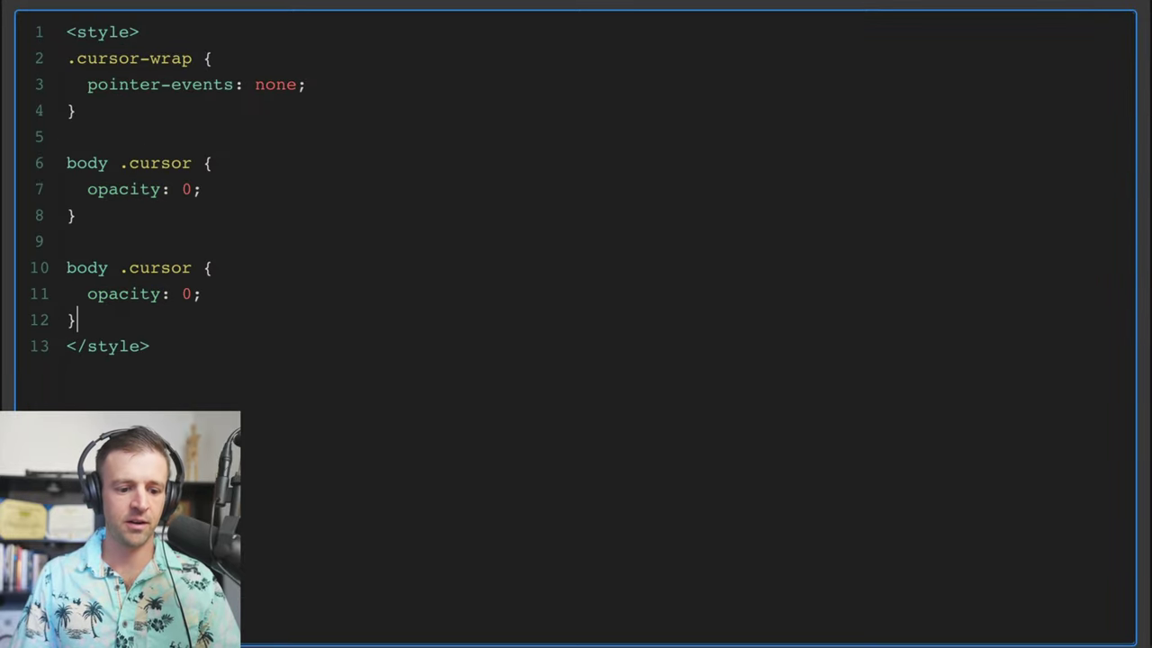
pyautogui.click(109, 268)
pyautogui.write(':hover')
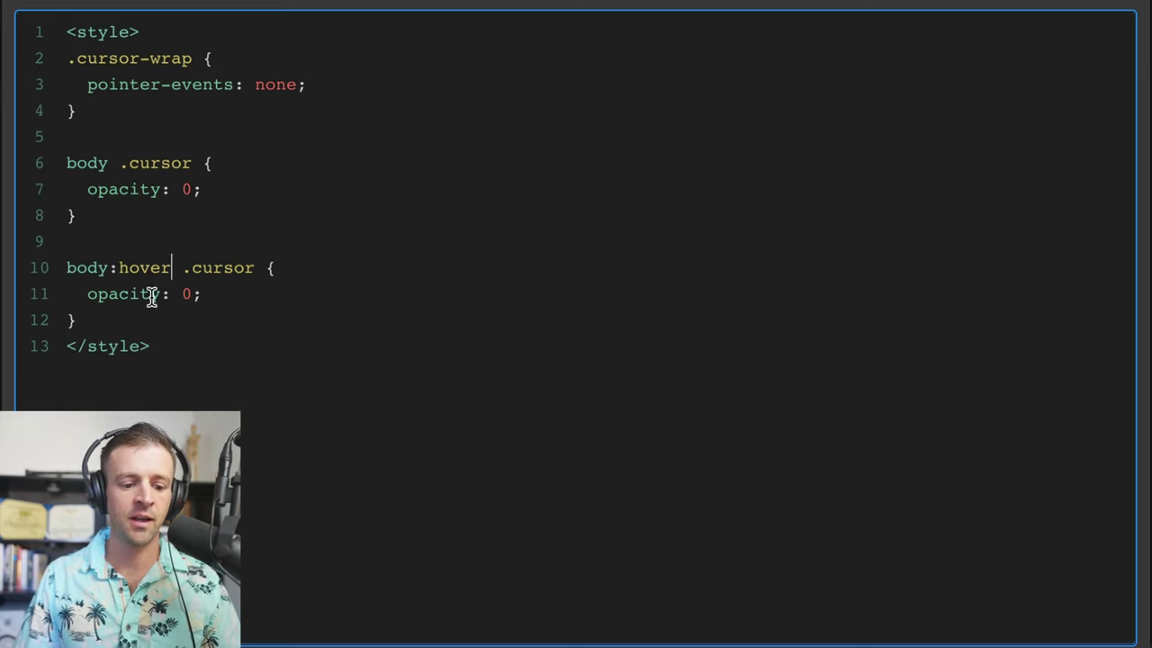
pyautogui.press('BackSpace')
pyautogui.write('1')
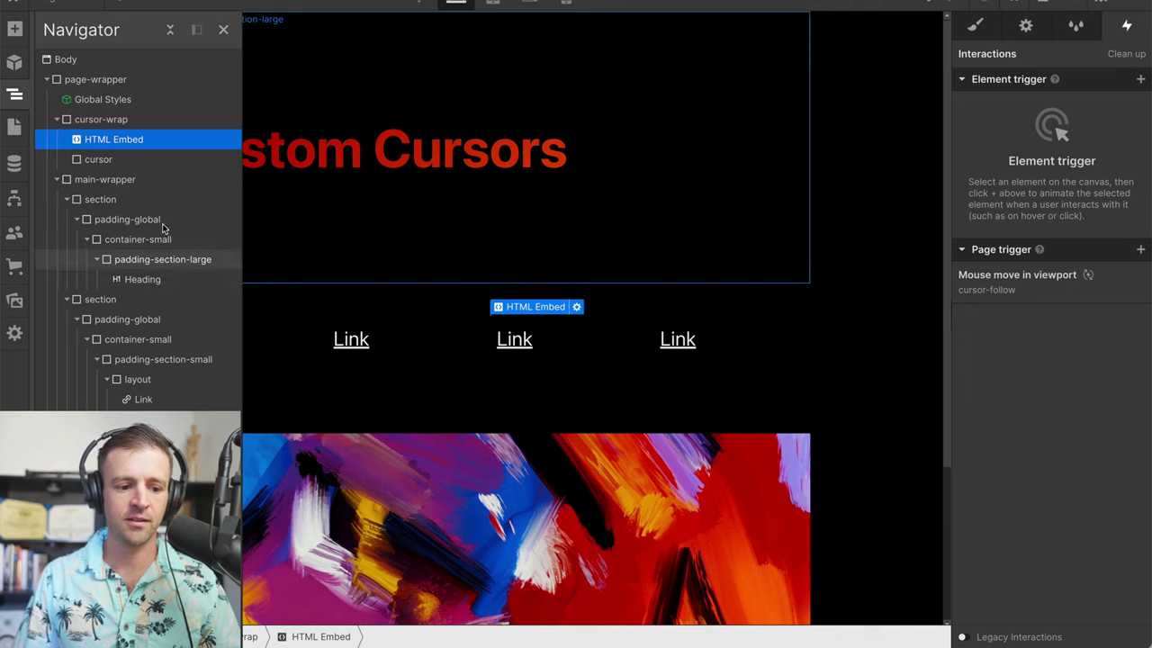
# Add a 300ms opacity transition to the cursor element and check the fade in preview
pyautogui.click(136, 159)
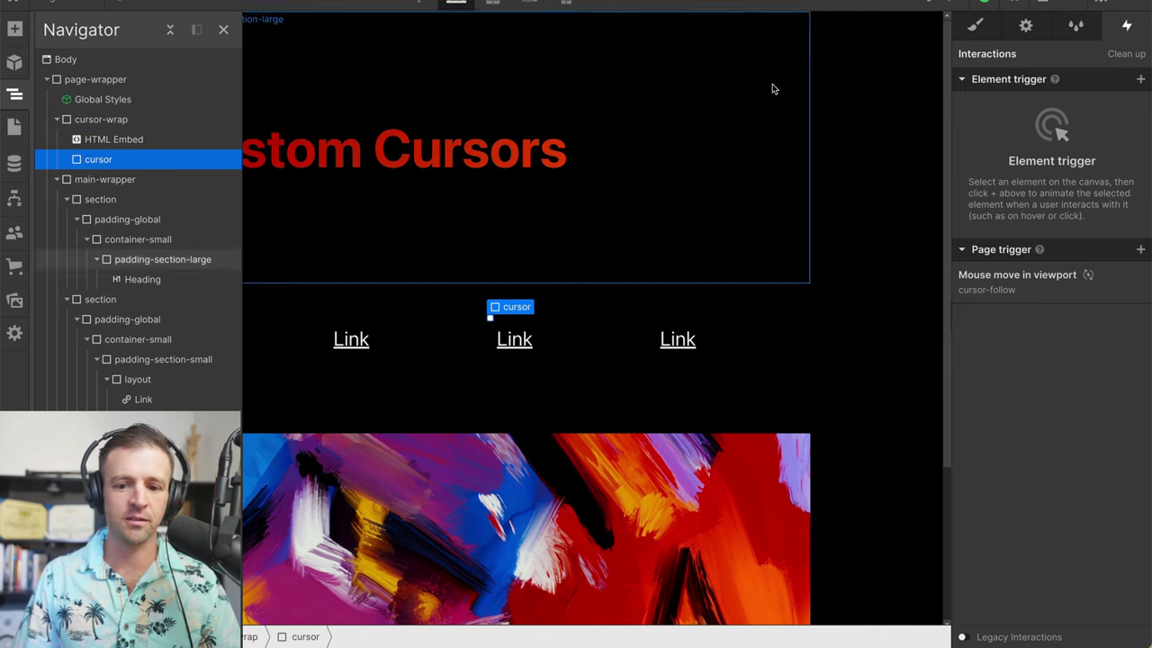
pyautogui.click(974, 25)
pyautogui.scroll(-5, 1059, 288)
pyautogui.scroll(-3, 1059, 288)
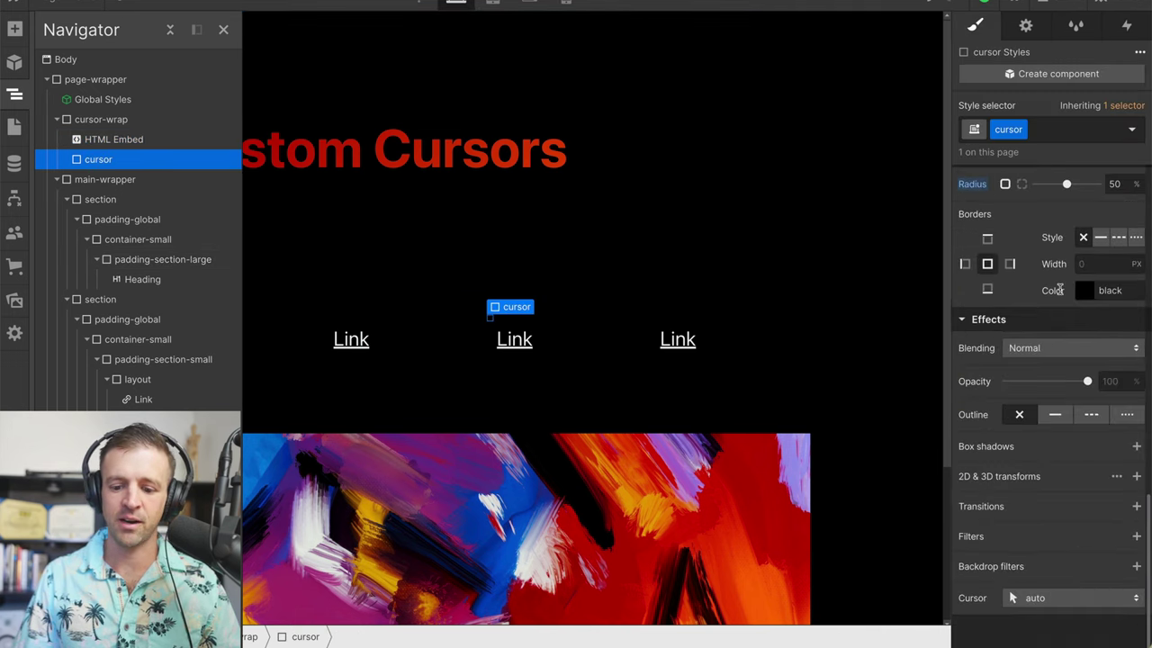
pyautogui.click(1136, 507)
pyautogui.click(1100, 591)
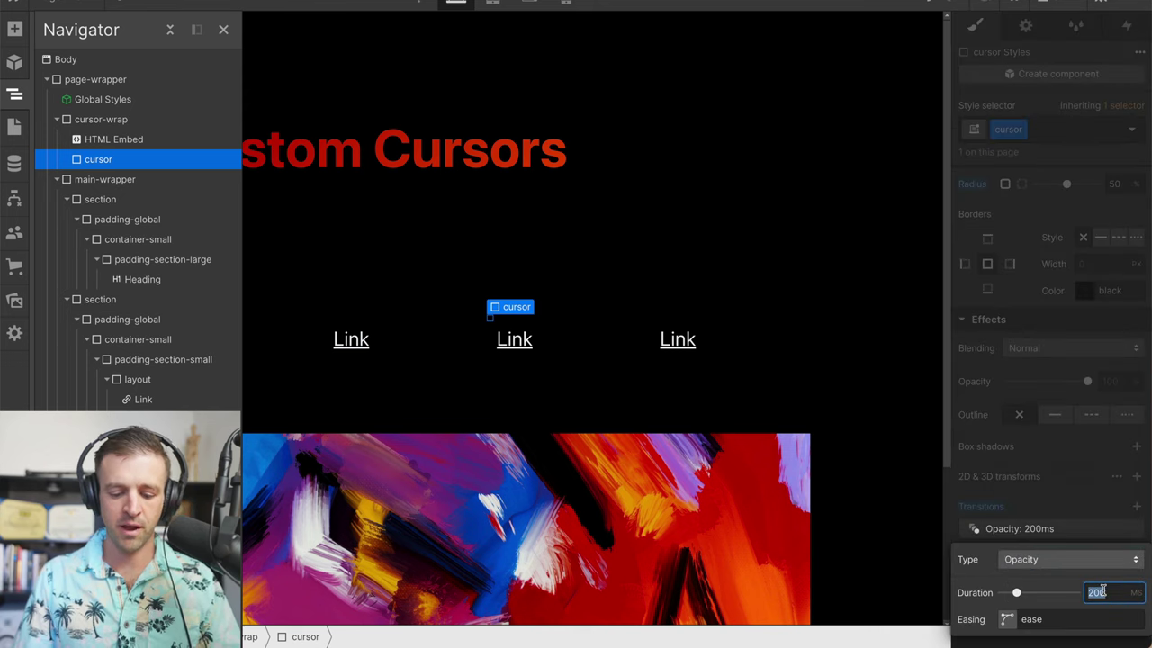
pyautogui.write('300')
pyautogui.click(1073, 489)
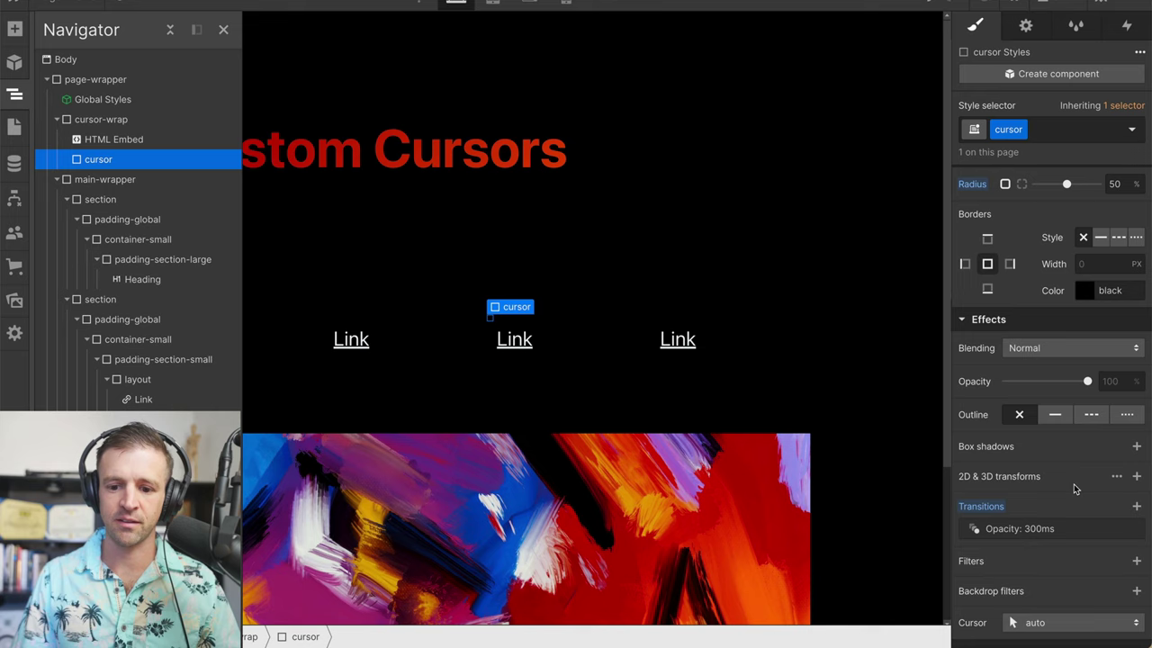
pyautogui.click(116, 6)
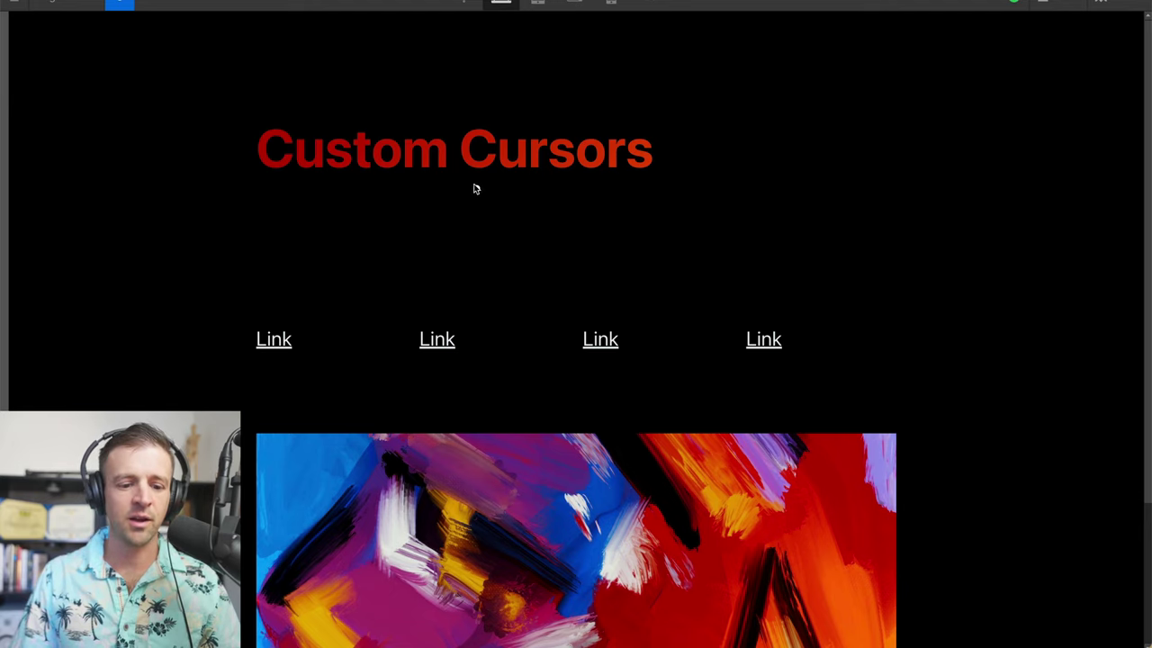
pyautogui.click(126, 5)
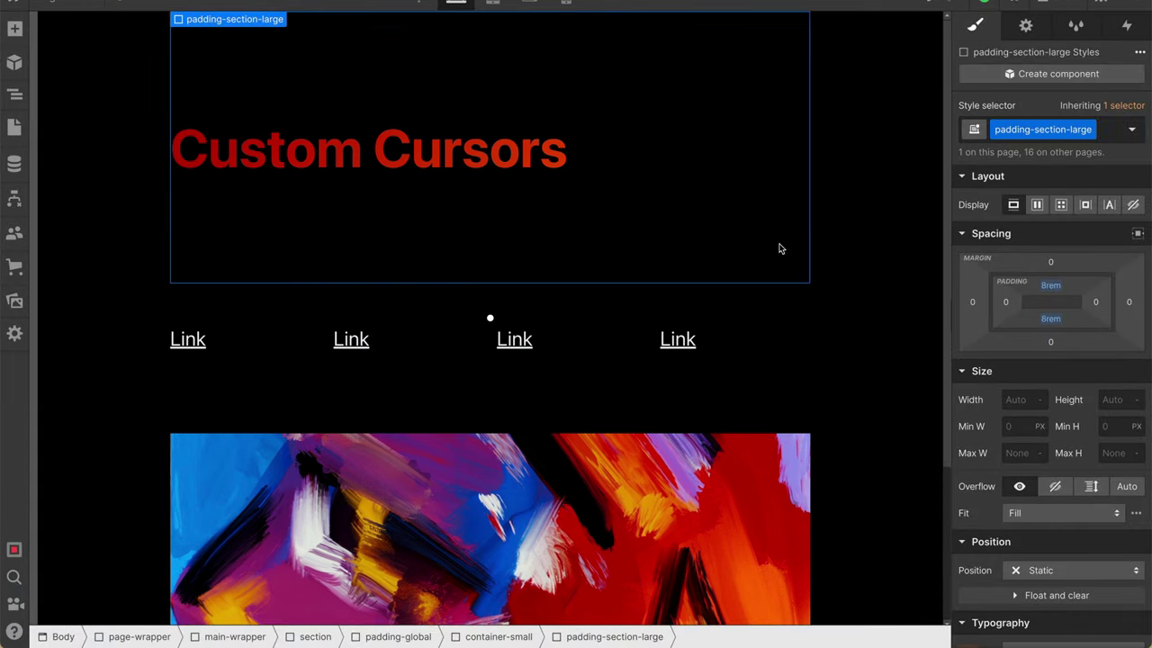
# Check that the four links in the Navigator carry the cursor-hover class
pyautogui.click(529, 343)
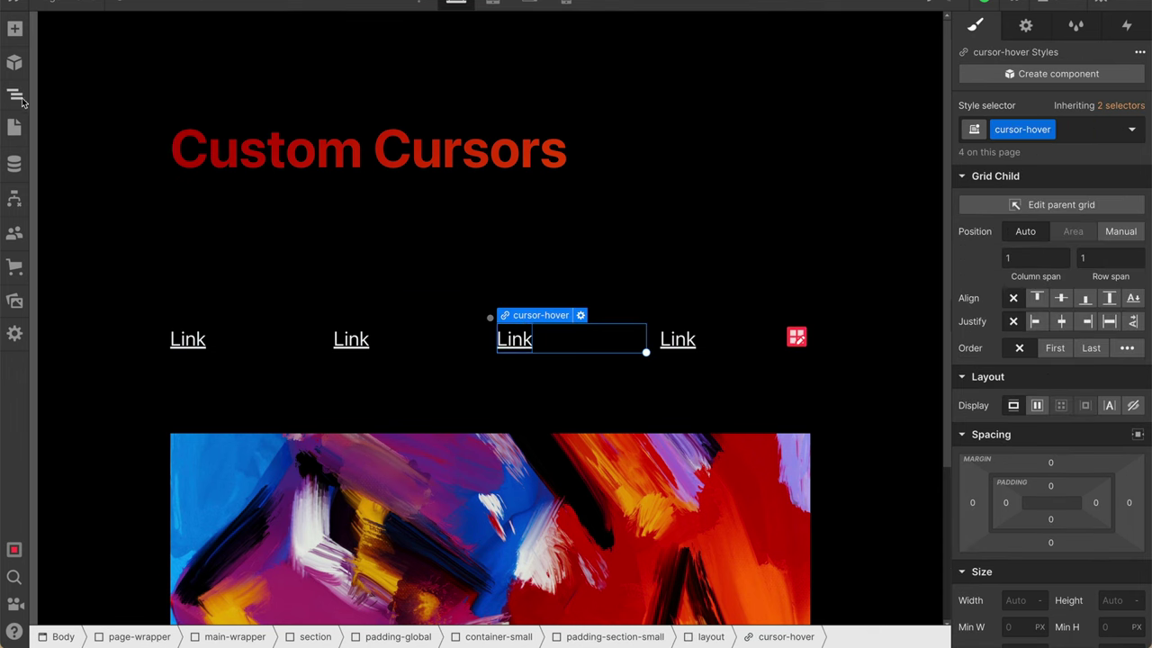
pyautogui.click(19, 95)
pyautogui.click(171, 397)
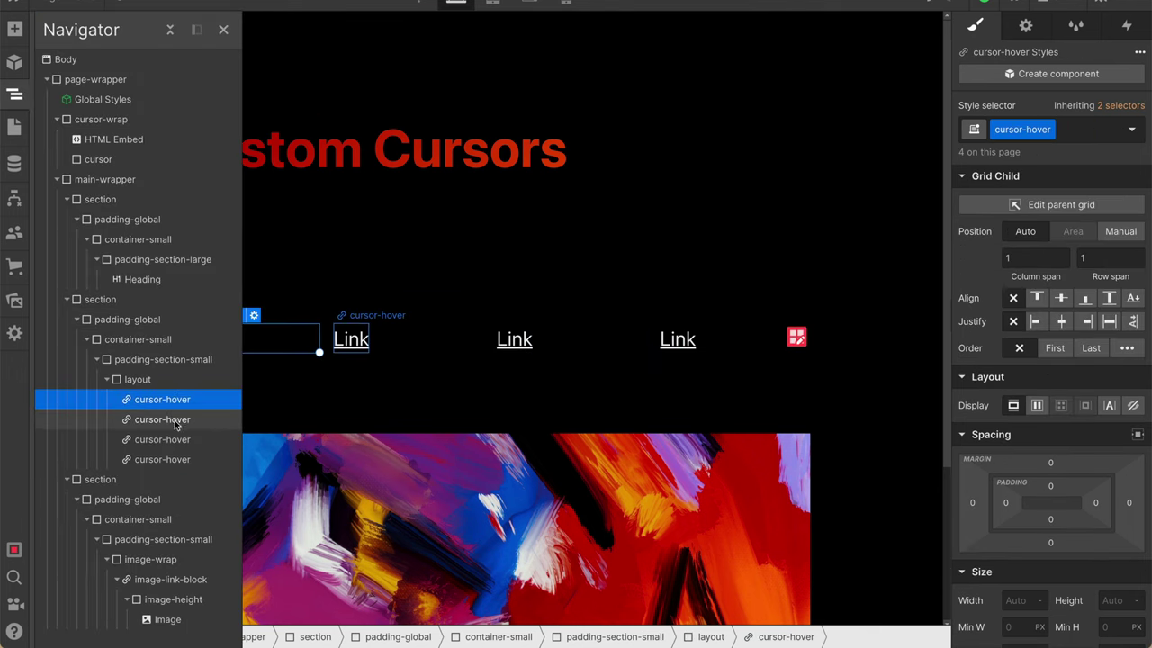
pyautogui.click(162, 420)
pyautogui.click(162, 439)
pyautogui.click(162, 459)
# Add the cursor-hover combo class to image-link-block
pyautogui.click(170, 579)
pyautogui.hotkey('ctrl', 'Return')
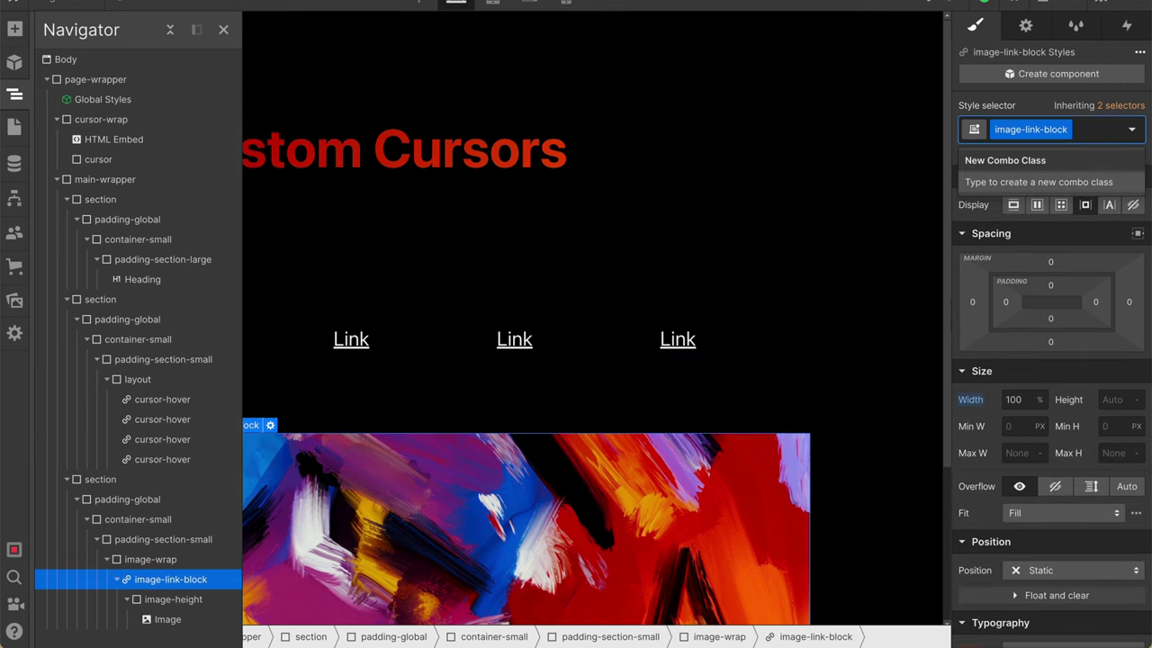
pyautogui.write('cur')
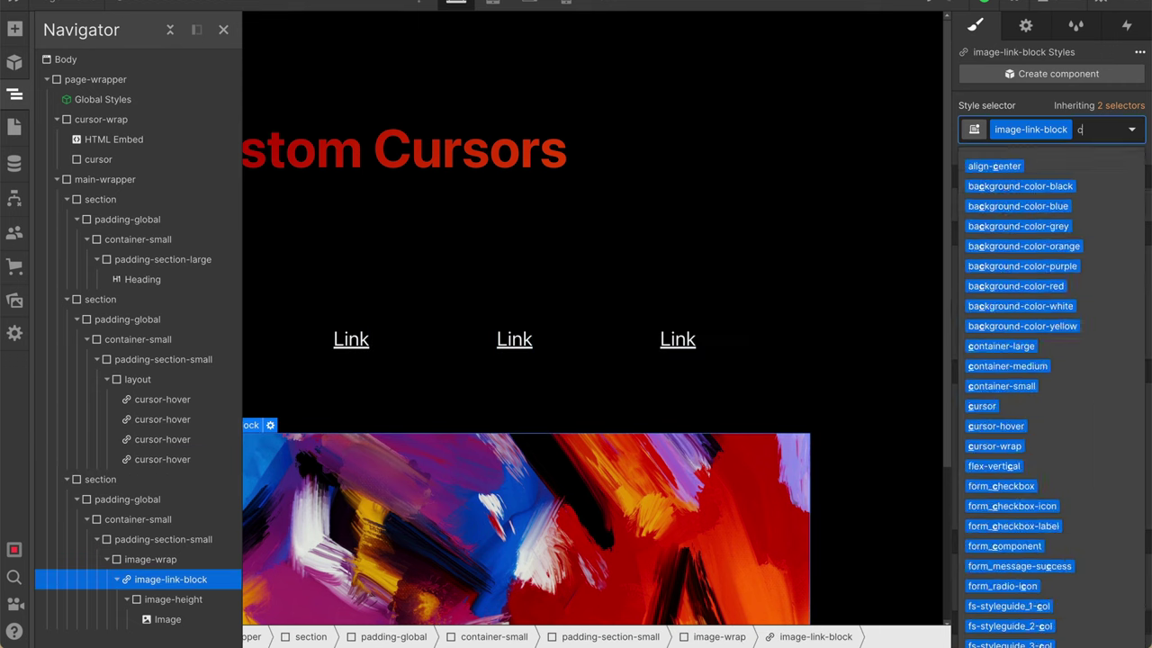
pyautogui.press('Down')
pyautogui.press('Down')
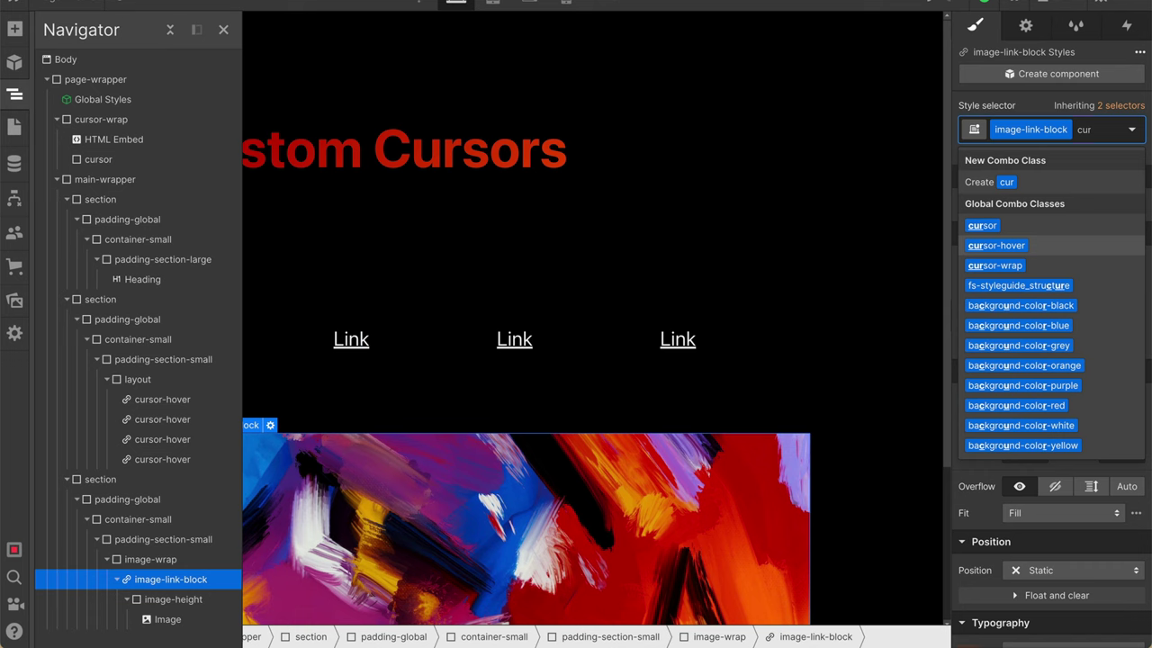
pyautogui.press('Return')
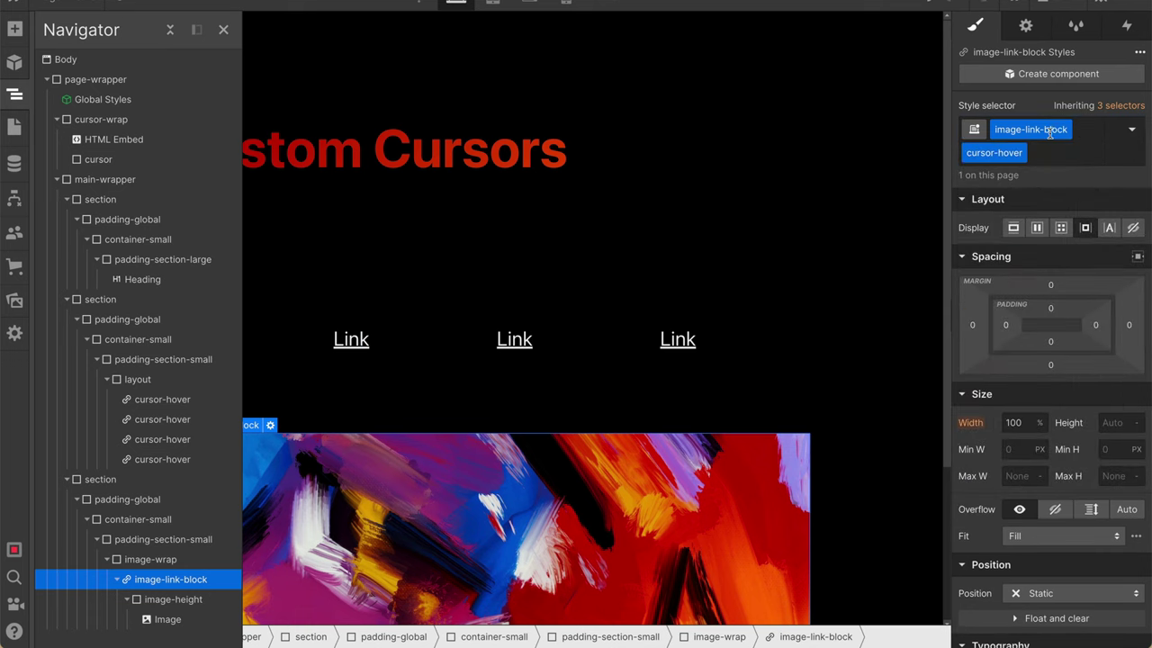
# Add a class-wide, desktop-only Mouse hover trigger to cursor-hover links that starts an animation on hover
pyautogui.click(183, 402)
pyautogui.click(1128, 27)
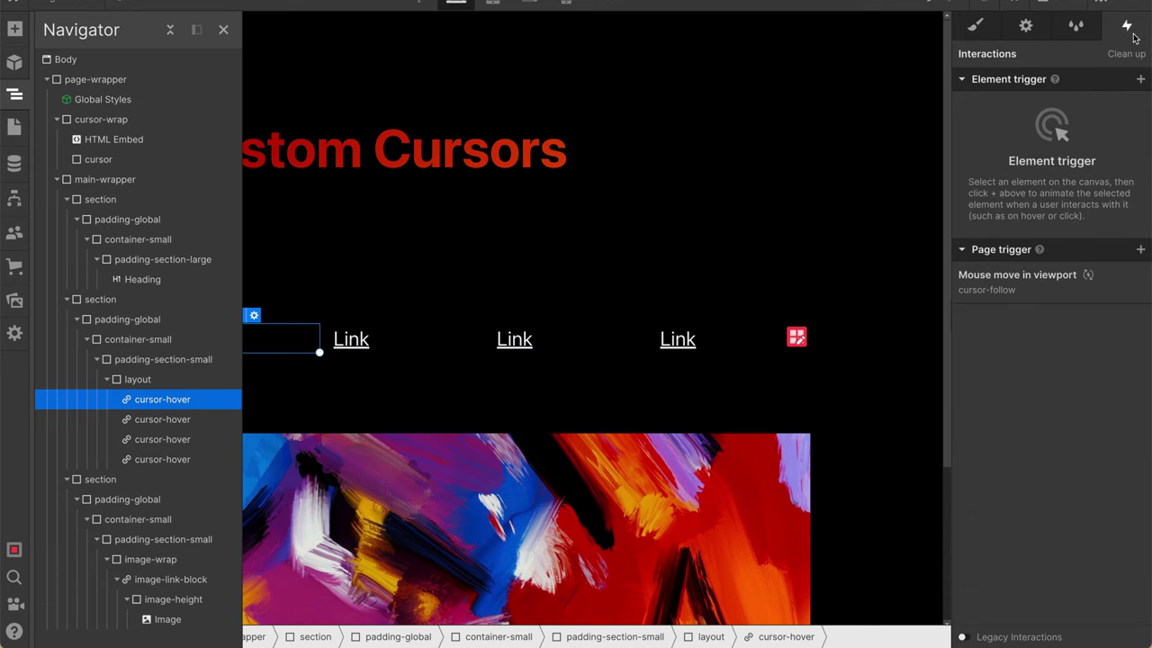
pyautogui.click(1140, 79)
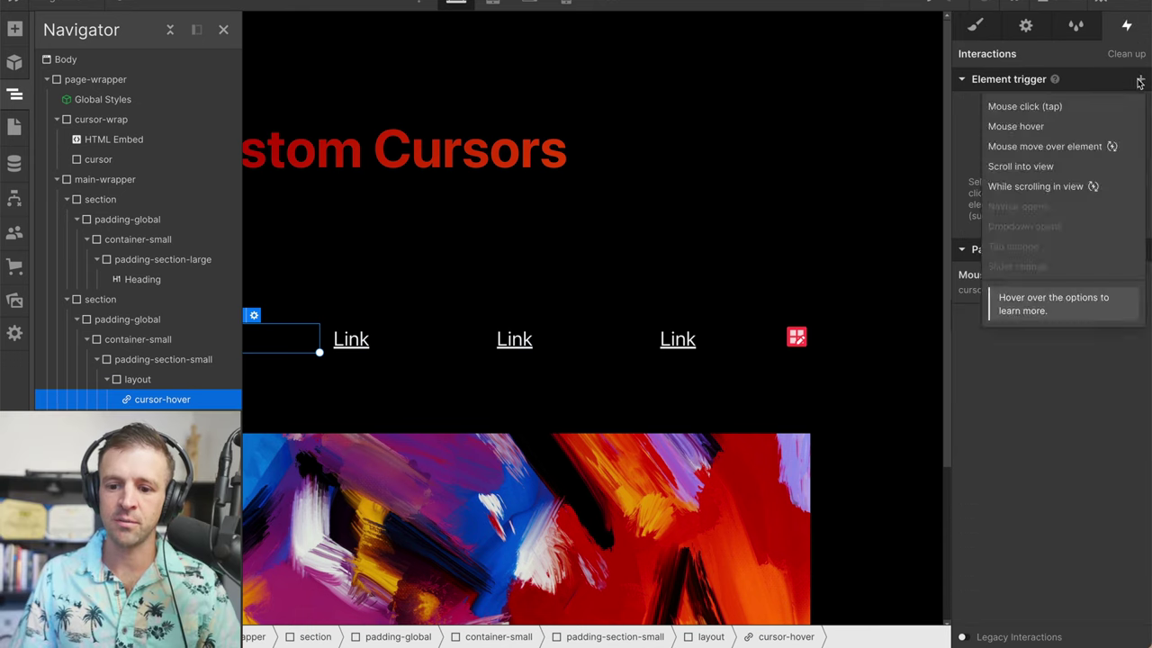
pyautogui.click(1044, 128)
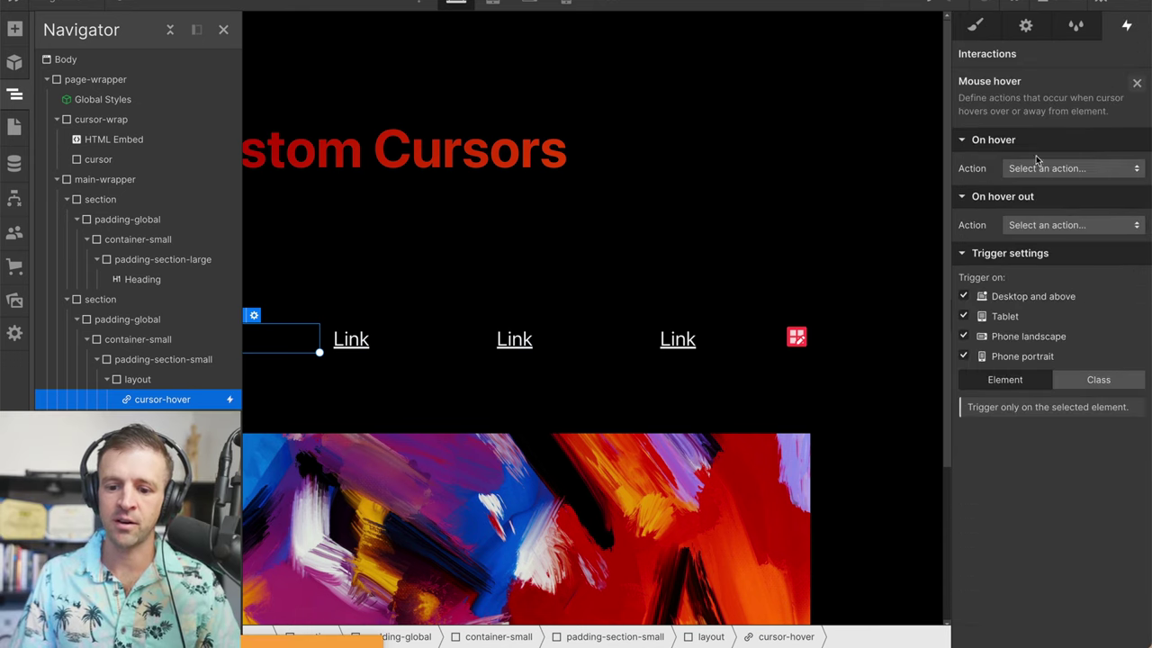
pyautogui.click(964, 317)
pyautogui.click(963, 337)
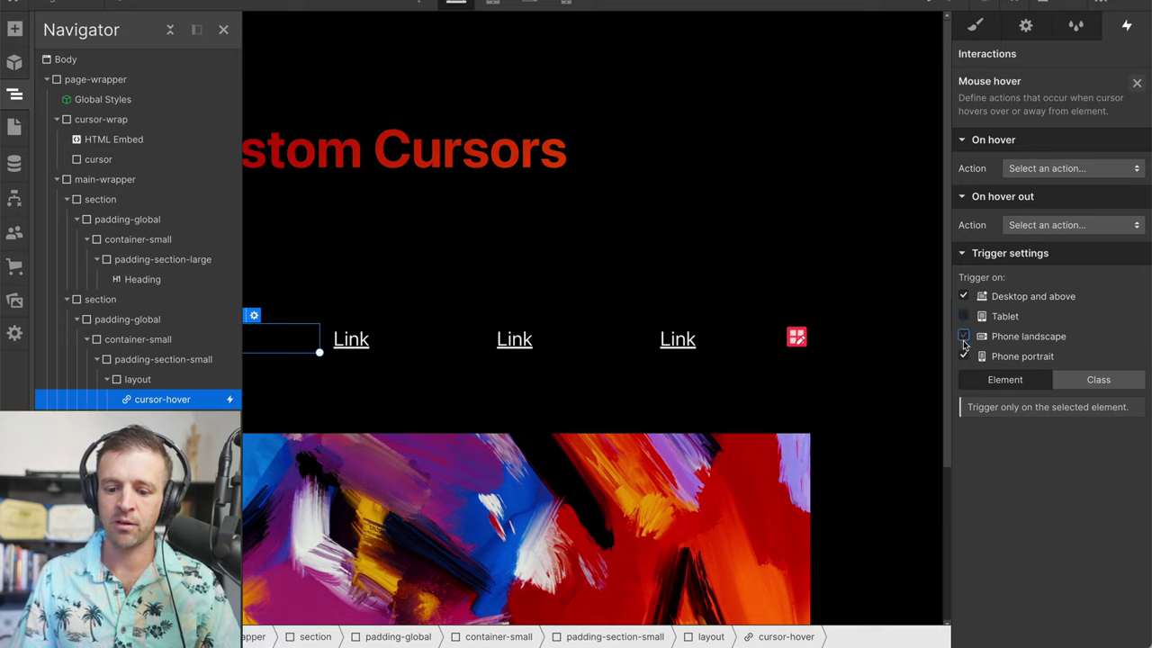
pyautogui.click(963, 356)
pyautogui.click(1082, 379)
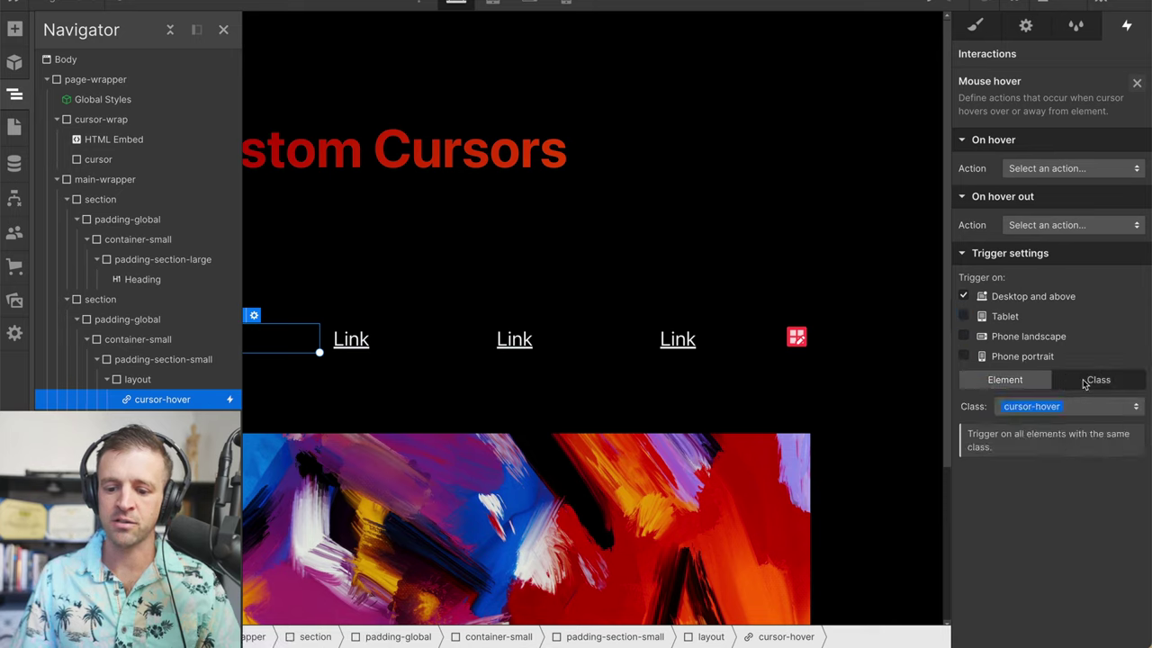
pyautogui.click(1042, 170)
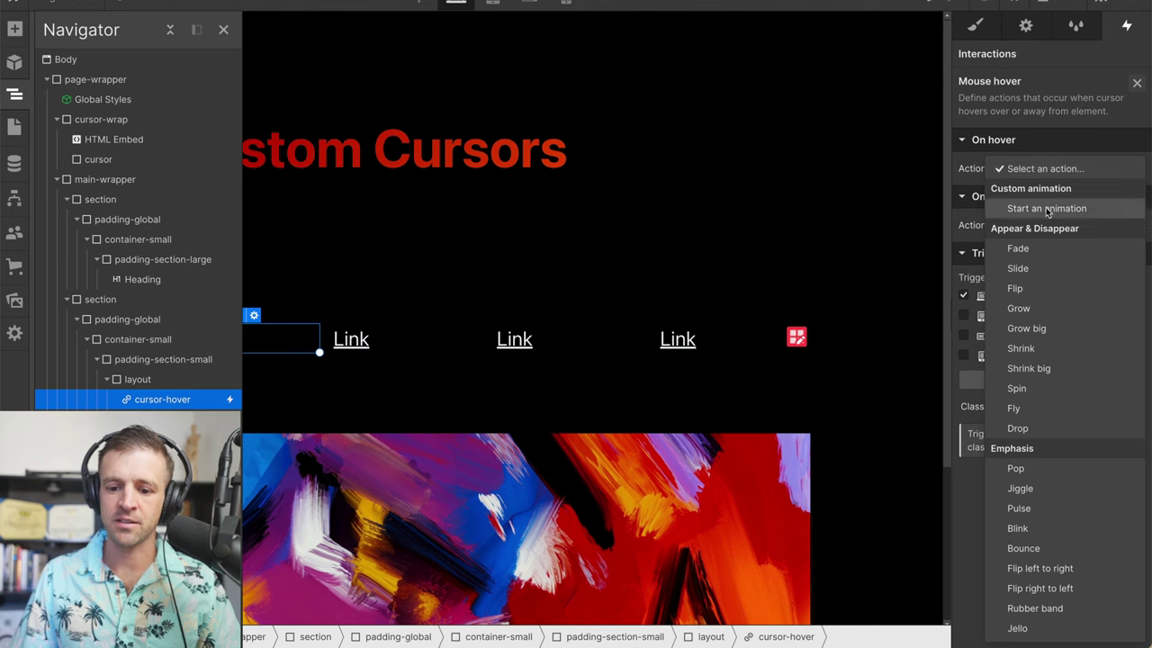
pyautogui.click(1046, 208)
# Create a timed animation named cursor-hover-in with a 0.5rem × 0.5rem starting size
pyautogui.click(1136, 194)
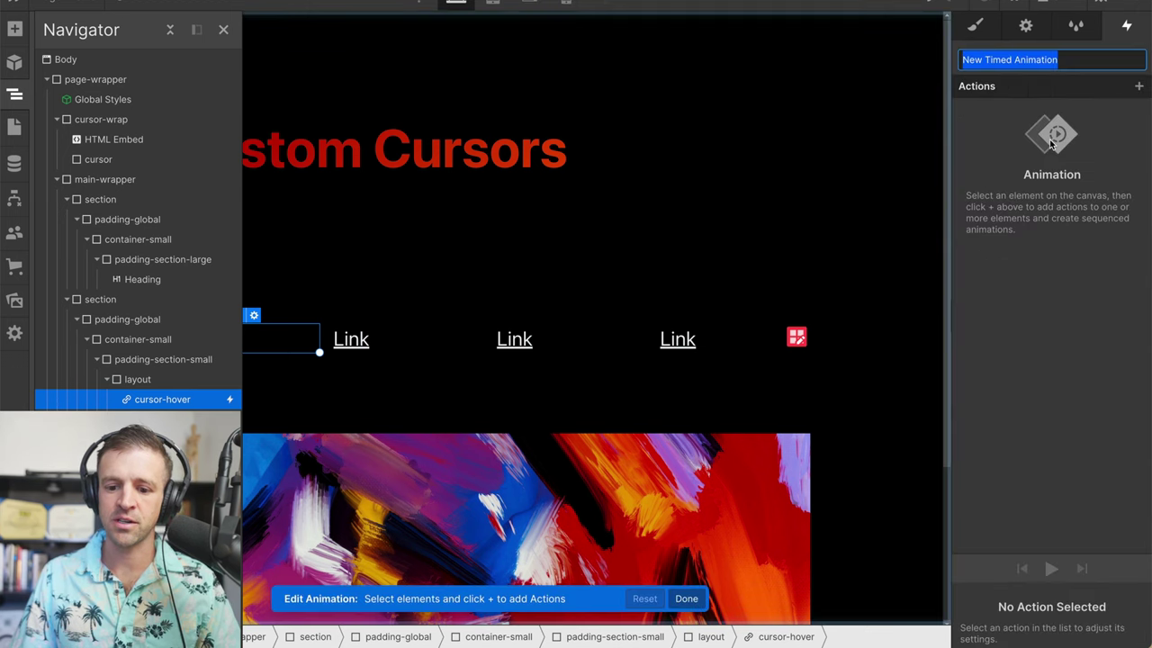
pyautogui.write('cursor')
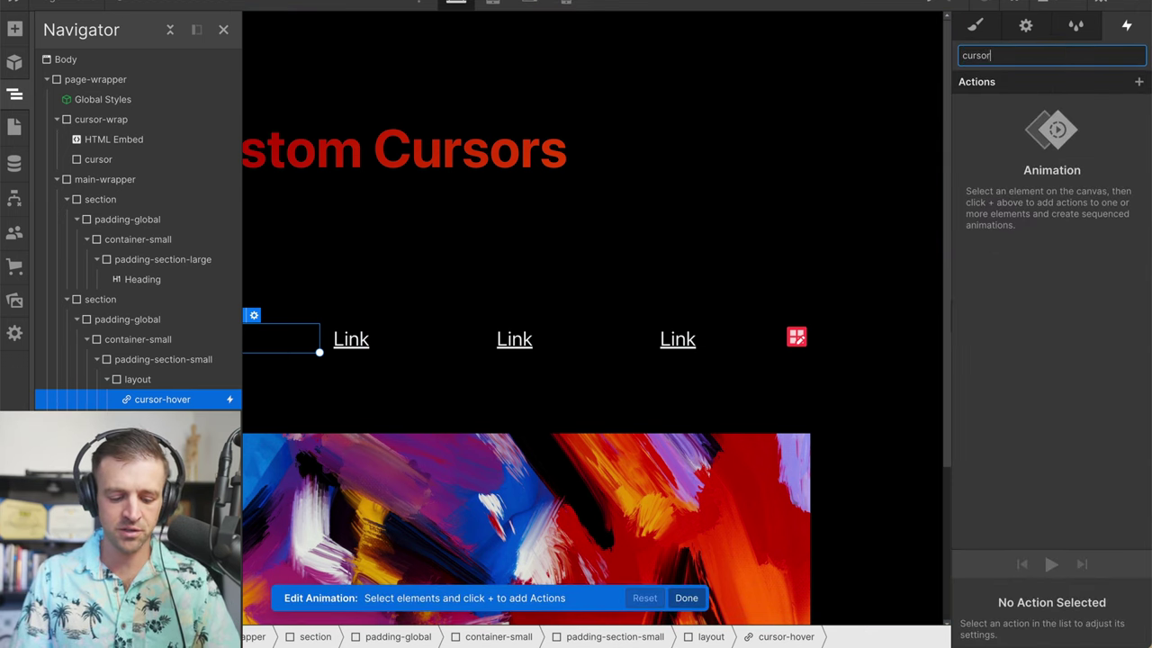
pyautogui.write('-hover-in')
pyautogui.press('Return')
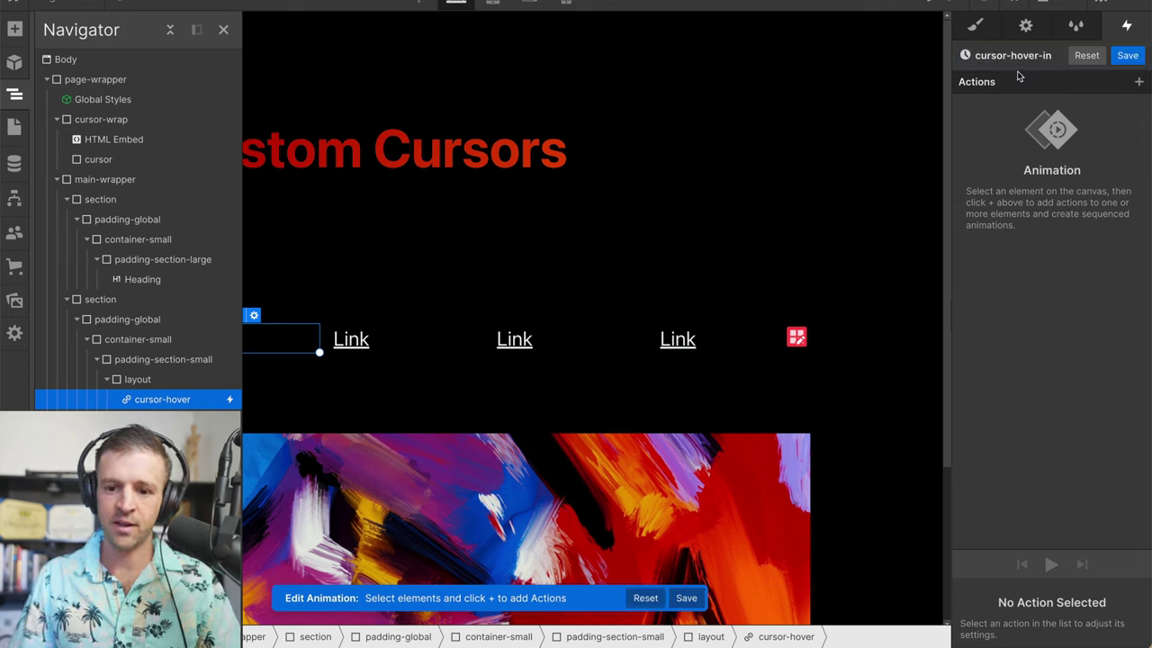
pyautogui.click(1140, 82)
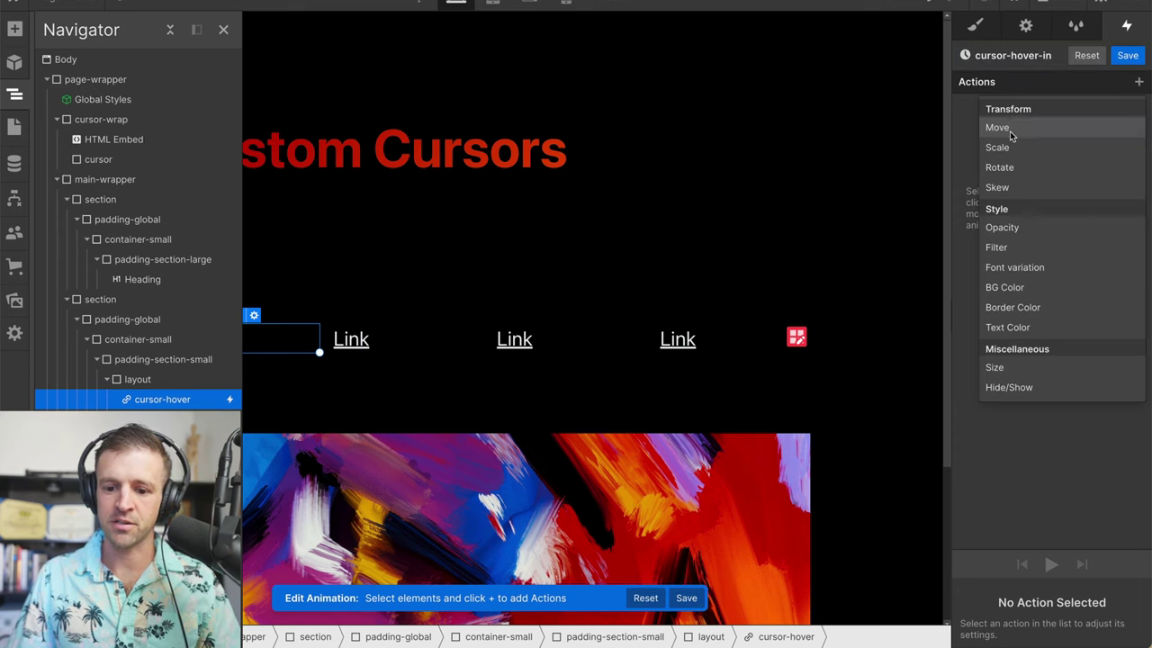
pyautogui.click(1012, 367)
pyautogui.click(1105, 609)
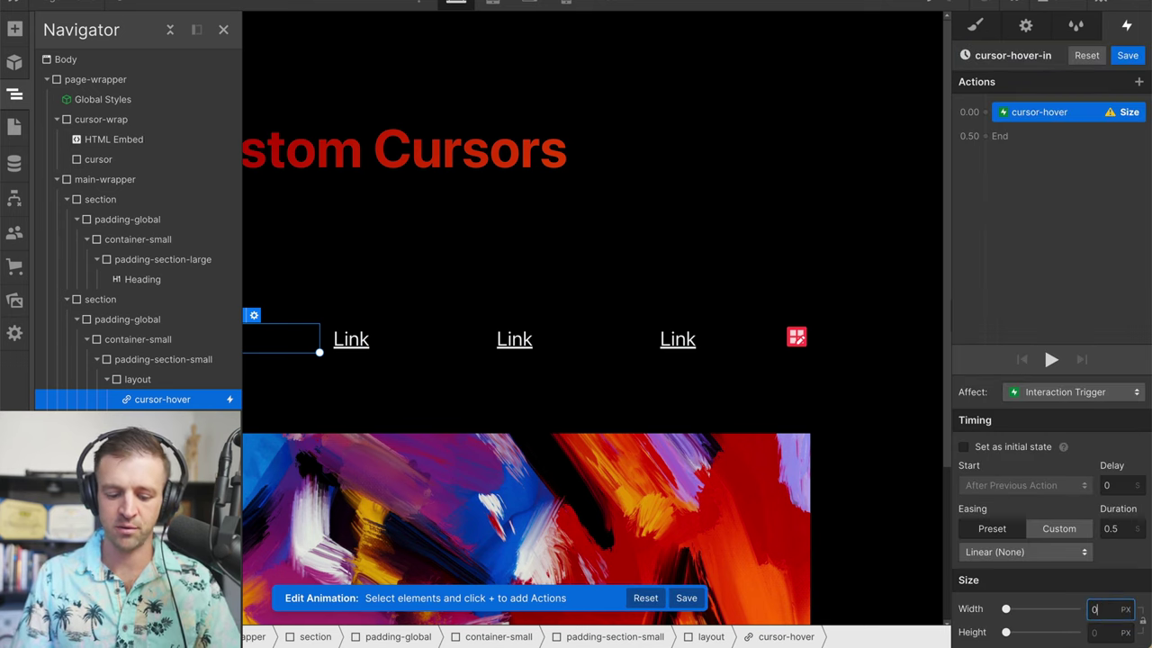
pyautogui.write('0.5rem')
pyautogui.press('Tab')
pyautogui.write('0.5')
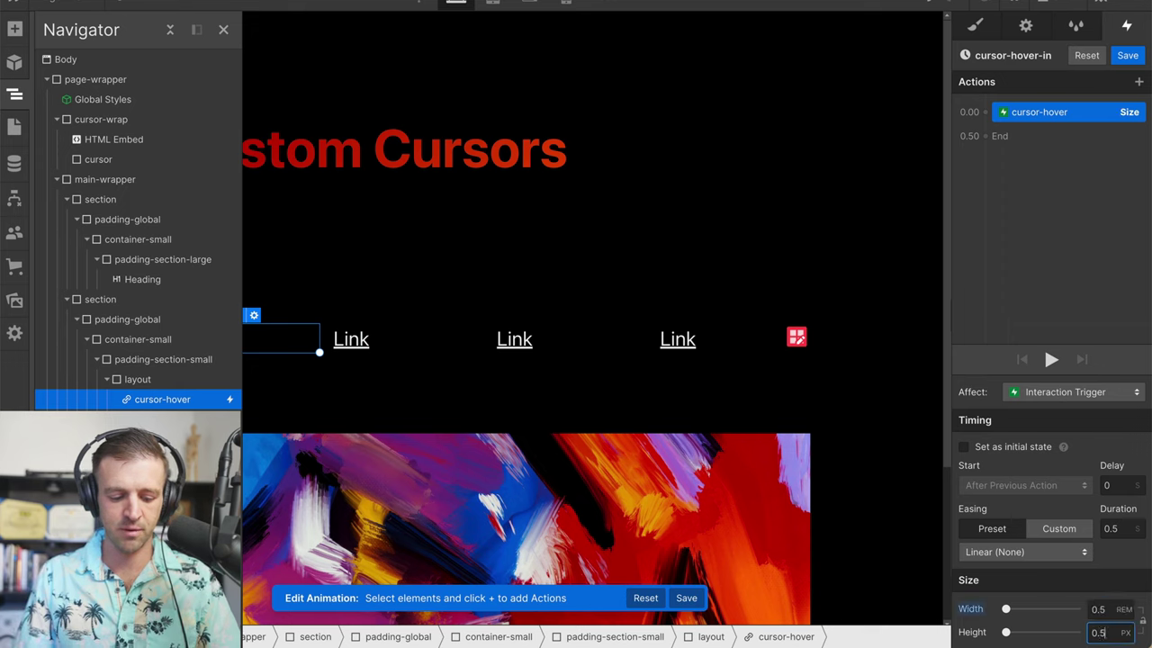
pyautogui.write('rem')
pyautogui.press('Return')
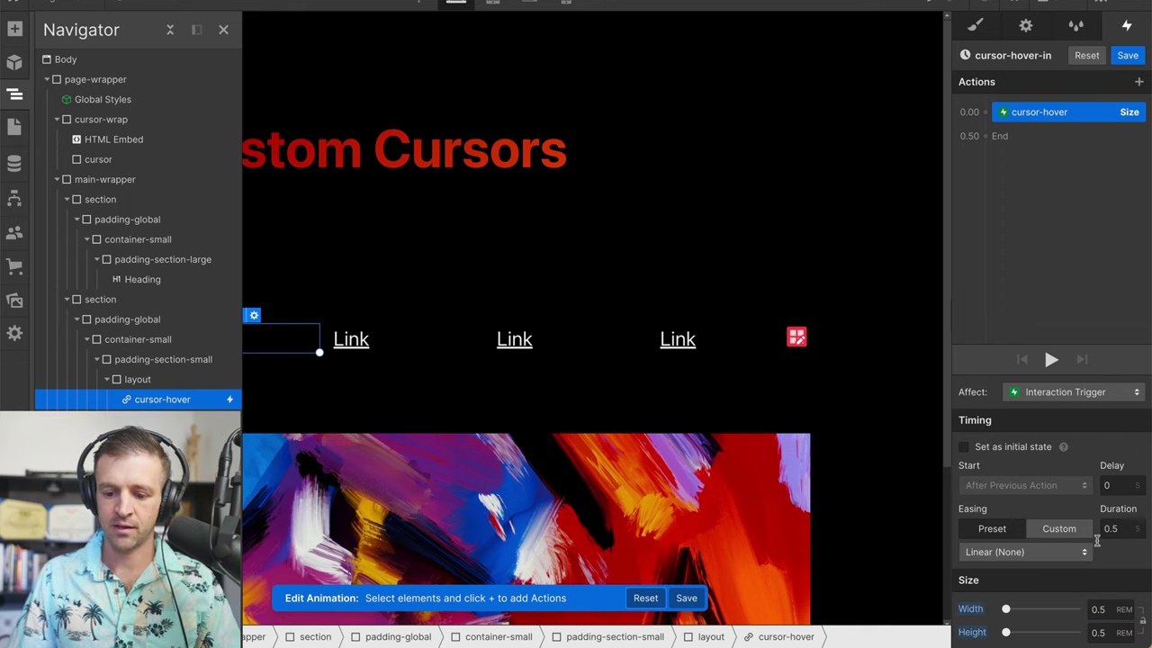
pyautogui.click(1008, 448)
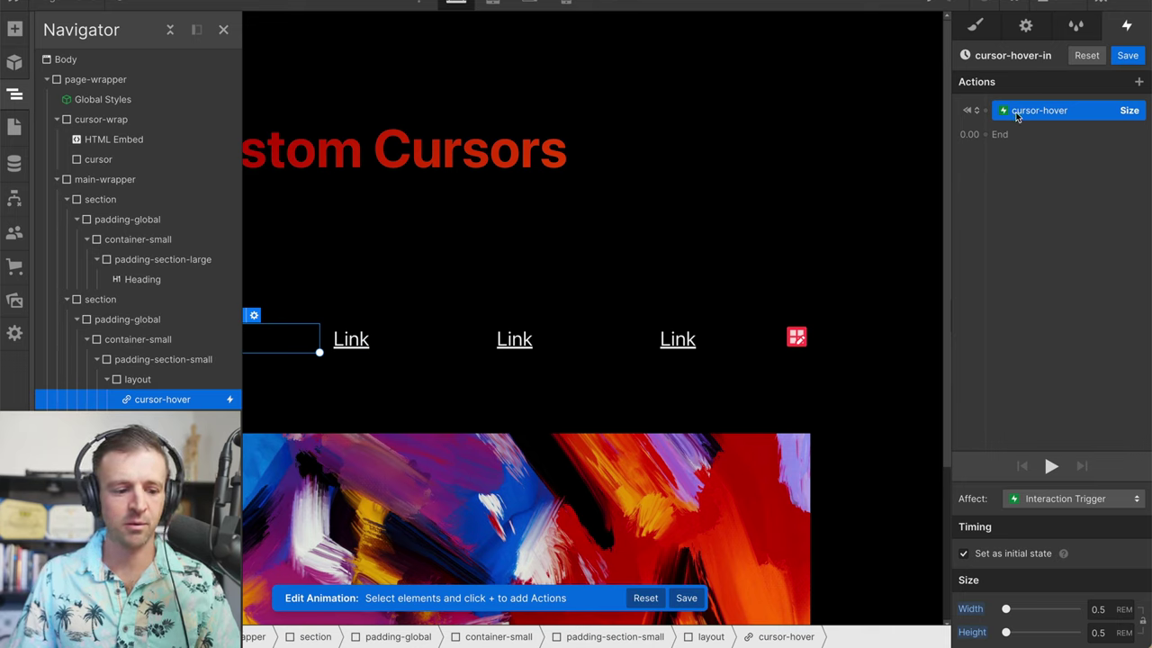
# Target the cursor dot, add a starting opacity, then an opacity change to 20%
pyautogui.rightClick(1018, 115)
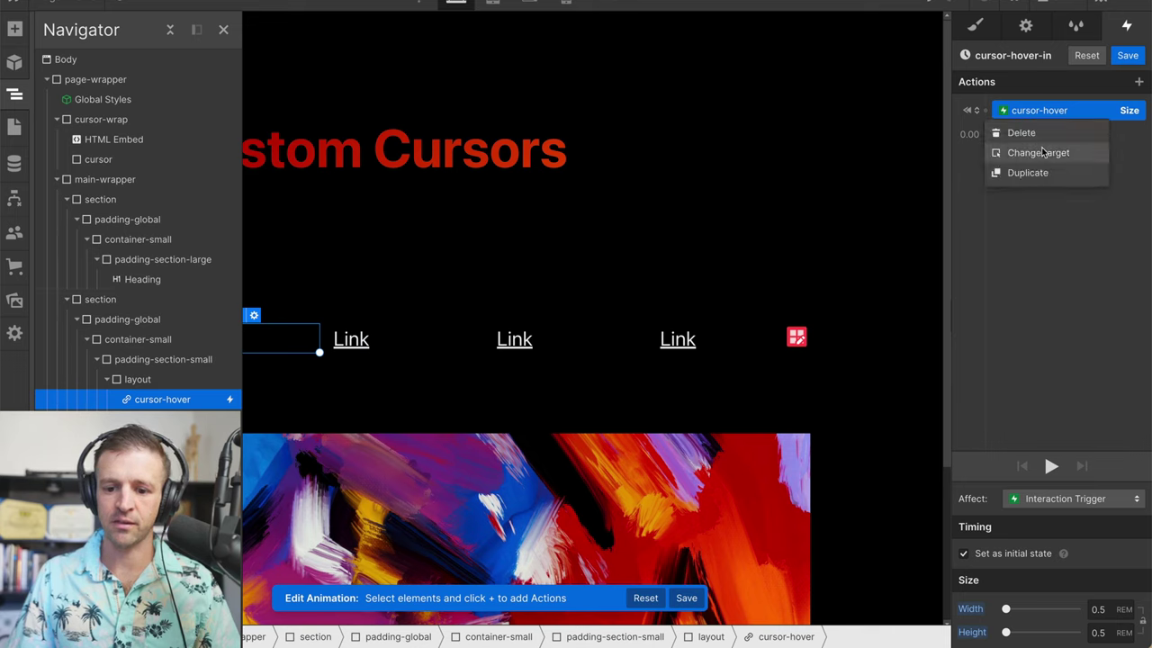
pyautogui.click(1040, 152)
pyautogui.click(99, 159)
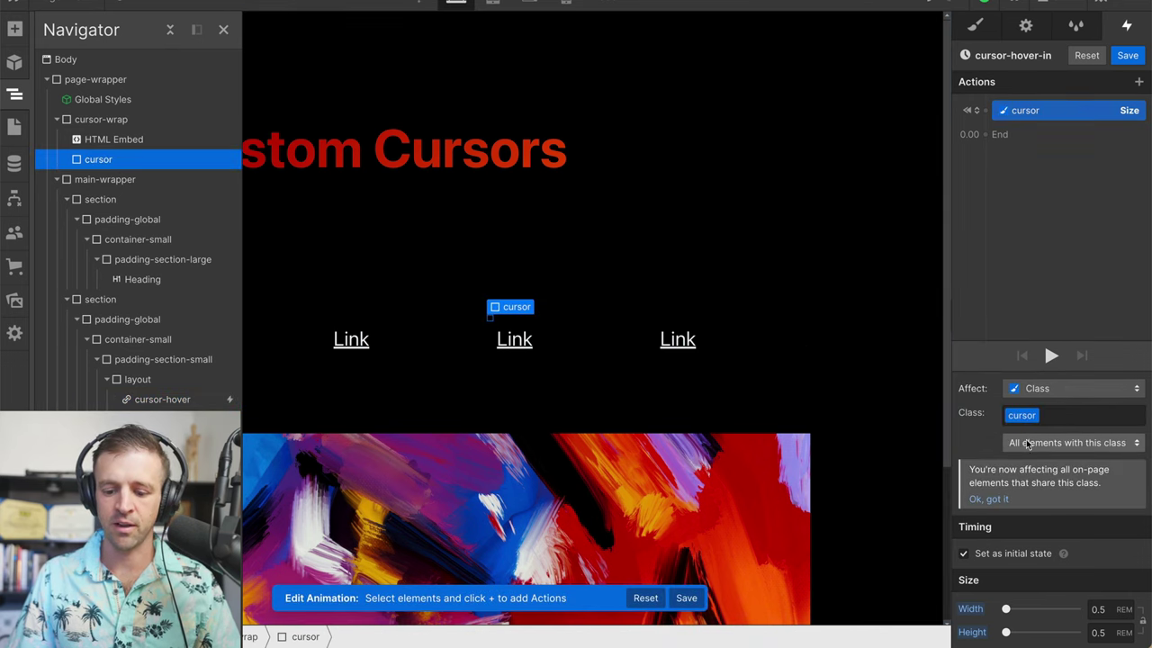
pyautogui.click(987, 110)
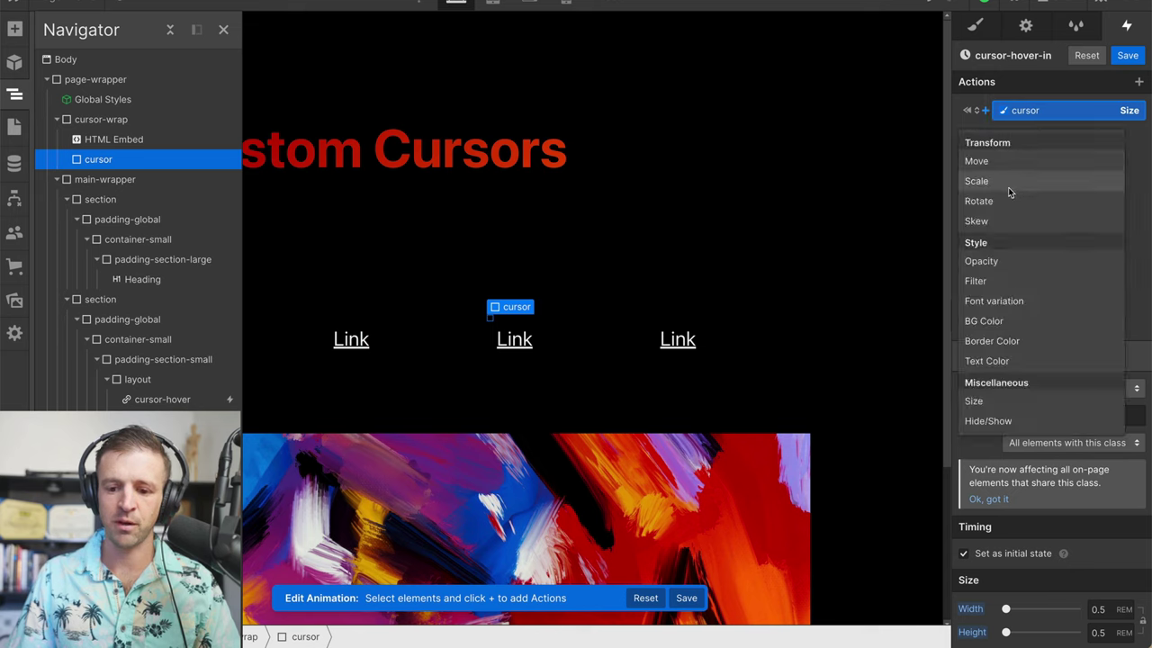
pyautogui.click(1002, 260)
pyautogui.click(1101, 631)
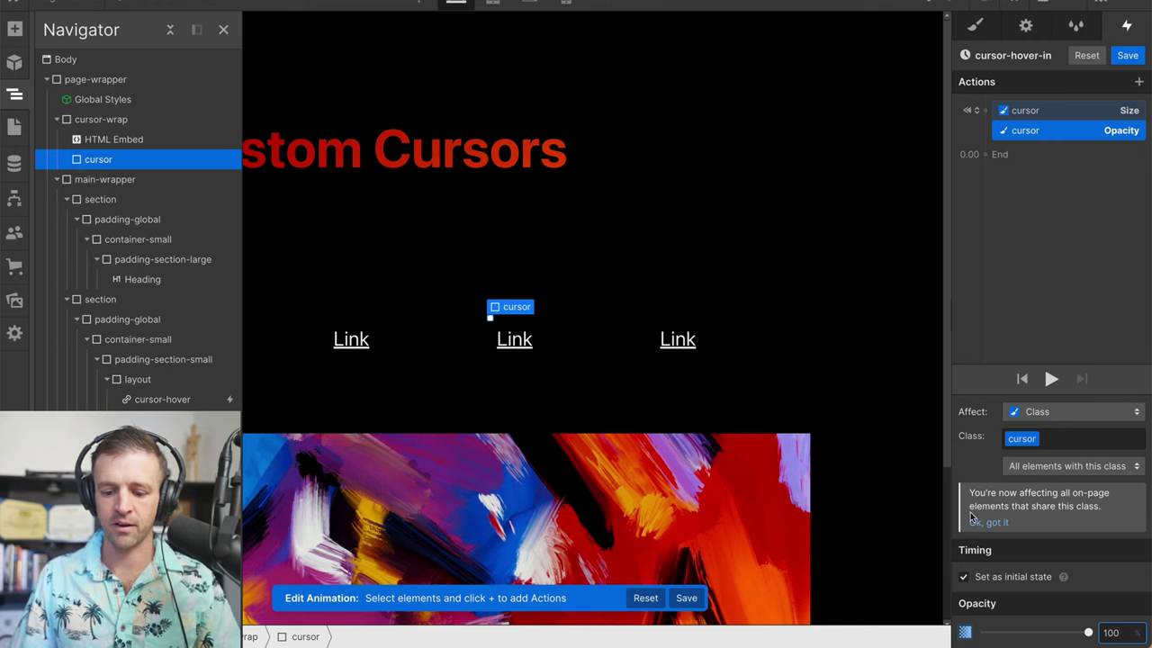
pyautogui.click(1006, 155)
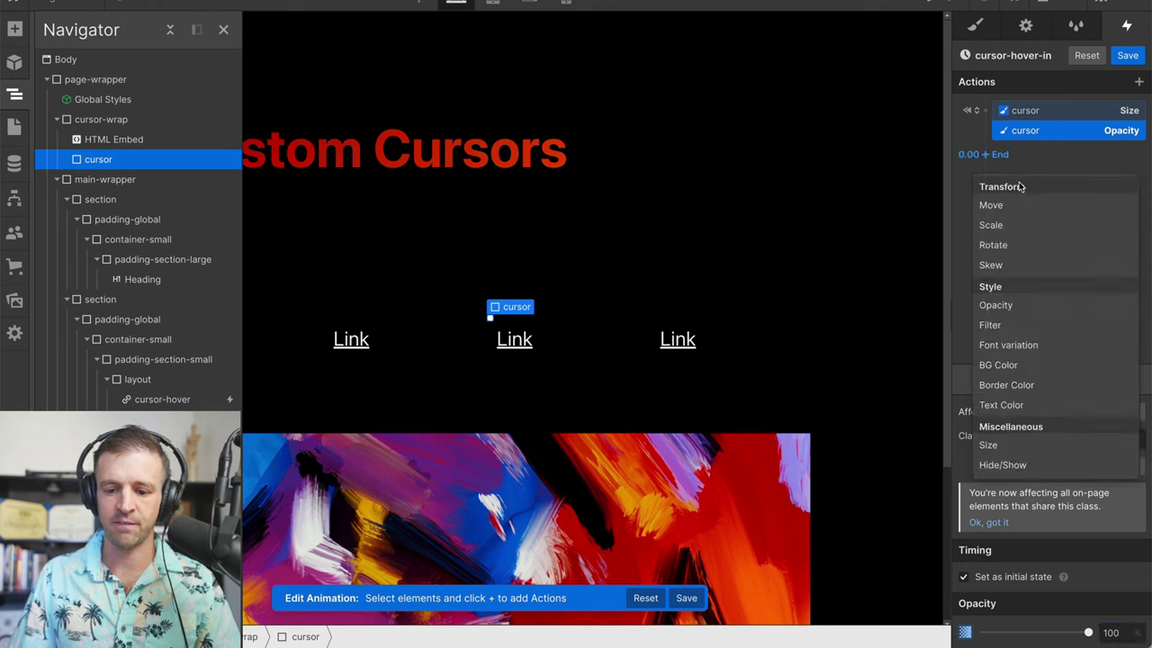
pyautogui.click(1022, 297)
pyautogui.click(1112, 627)
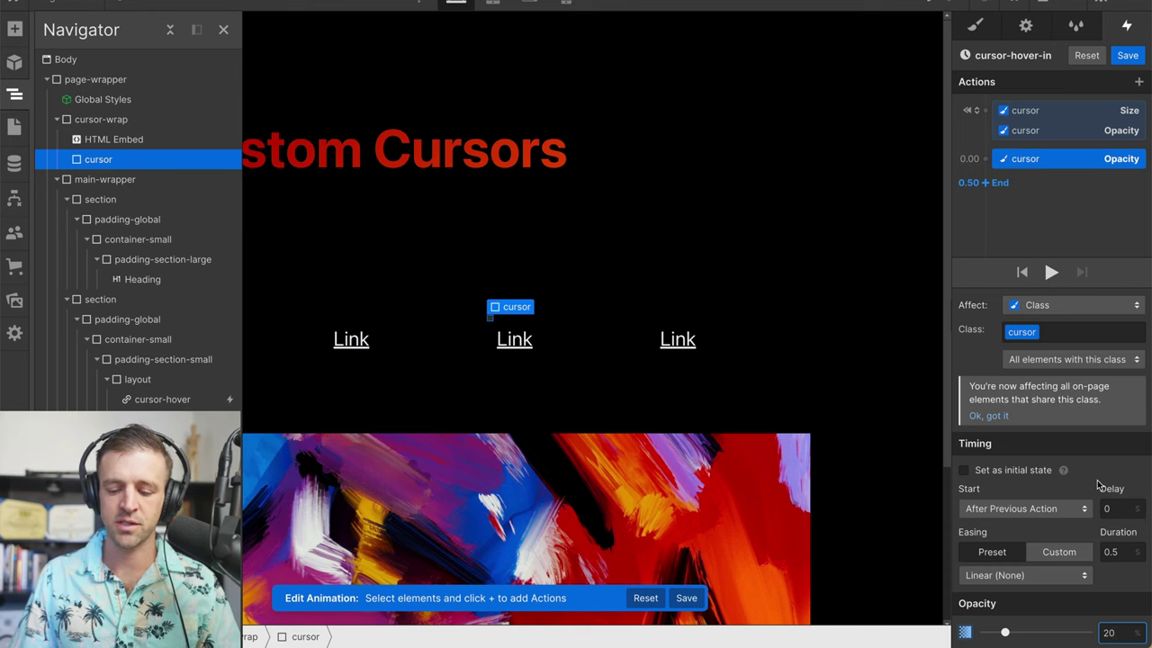
# Grow the cursor to 2rem × 2rem alongside, give both actions Ease easing, and save
pyautogui.click(983, 158)
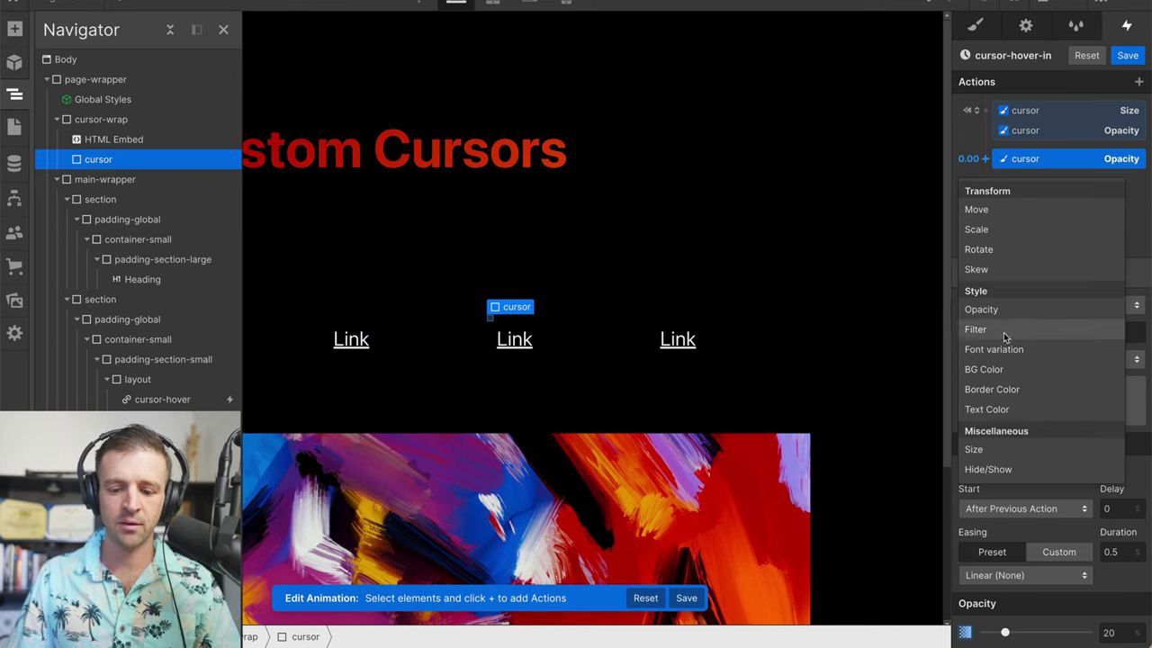
pyautogui.click(1000, 450)
pyautogui.click(1095, 611)
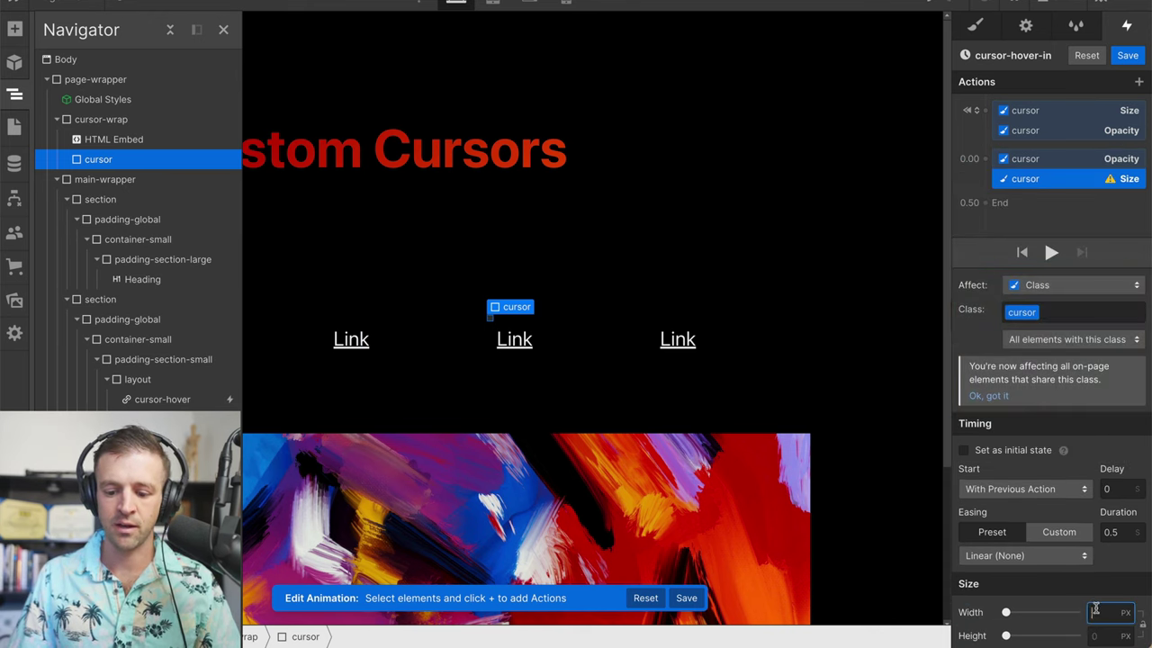
pyautogui.write('2rem')
pyautogui.press('Tab')
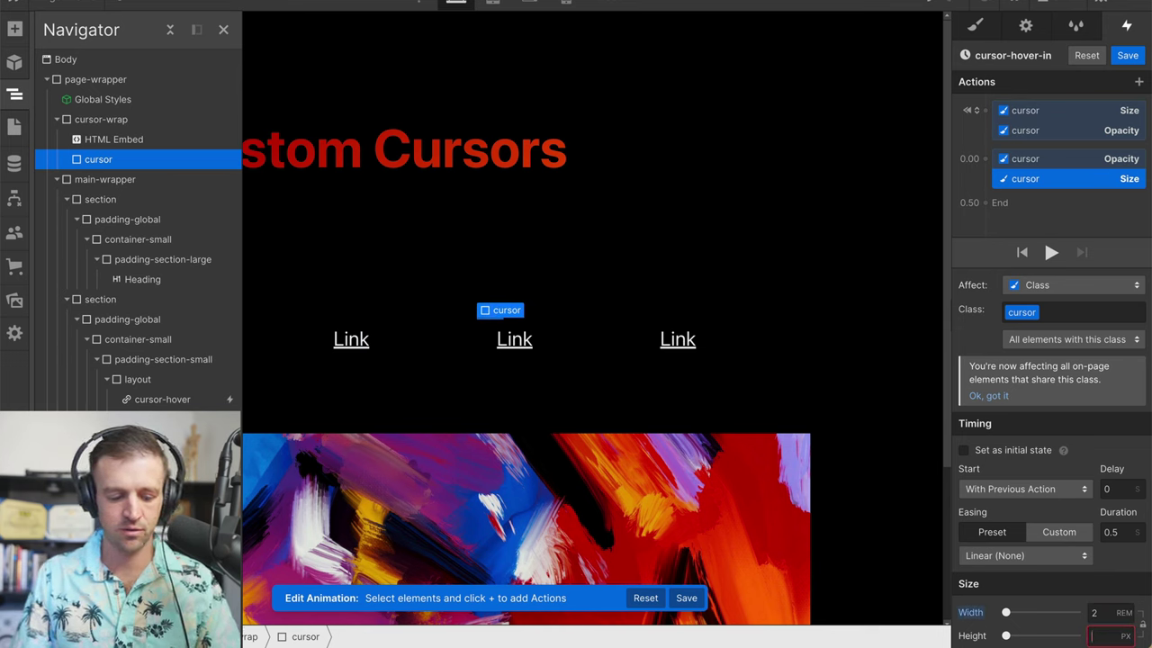
pyautogui.write('2rem')
pyautogui.press('Return')
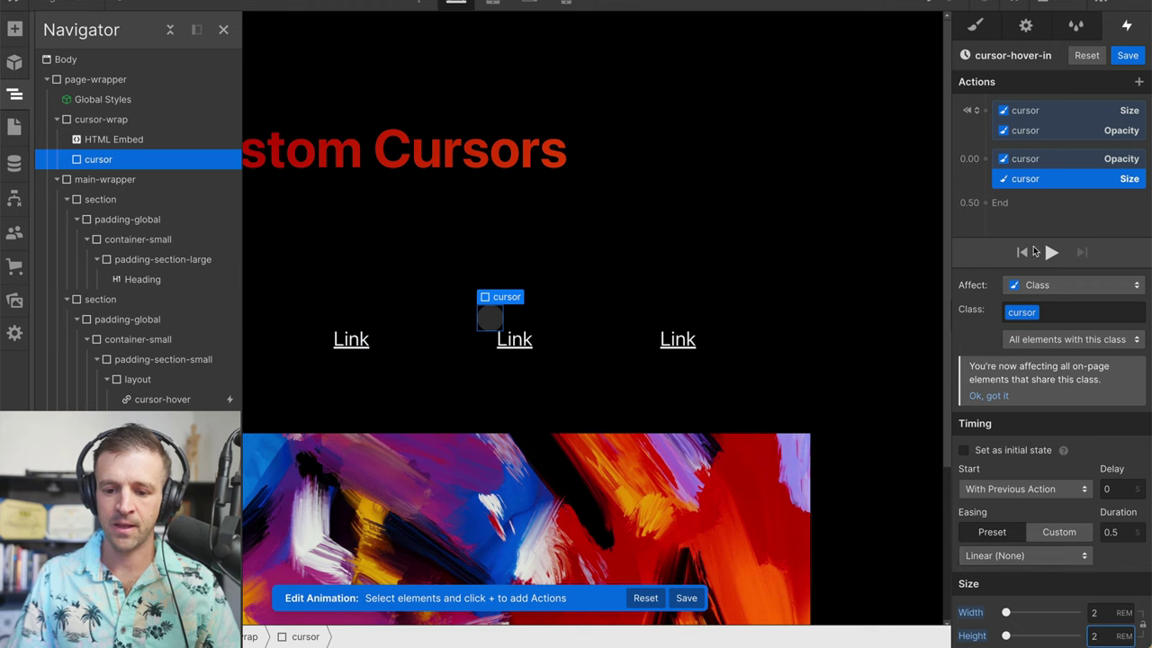
pyautogui.keyDown('shift'); pyautogui.click(1047, 161); pyautogui.keyUp('shift')
pyautogui.click(1035, 581)
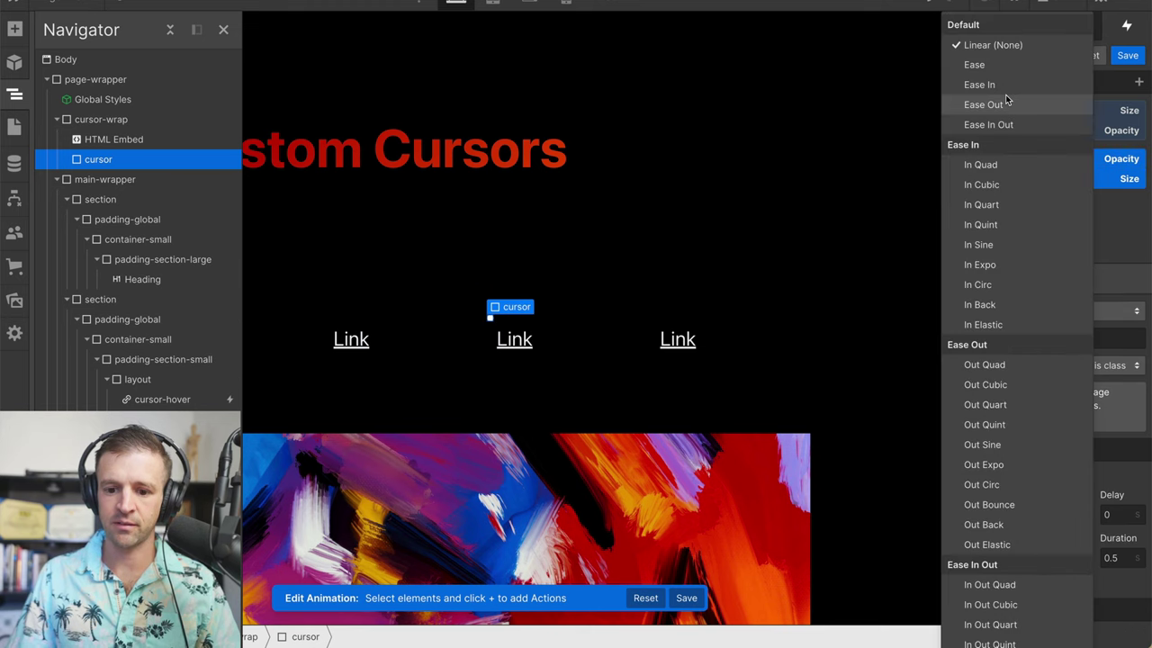
pyautogui.click(996, 70)
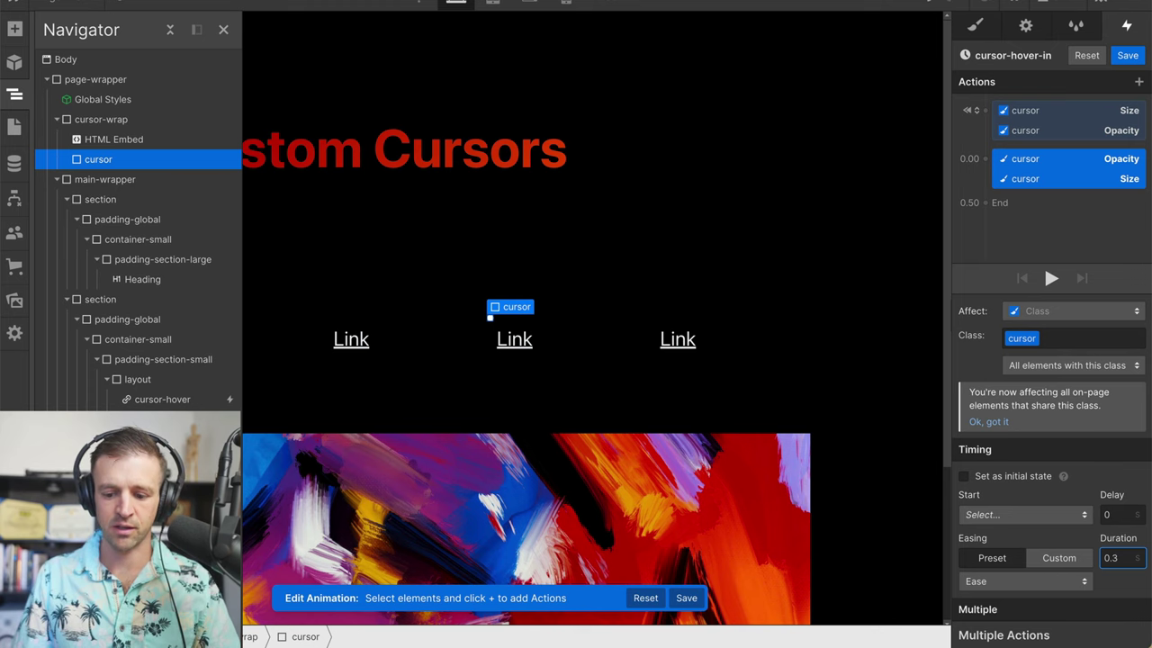
pyautogui.click(1125, 56)
# Preview the hover effect, then duplicate the cursor-hover-in animation
pyautogui.click(124, 3)
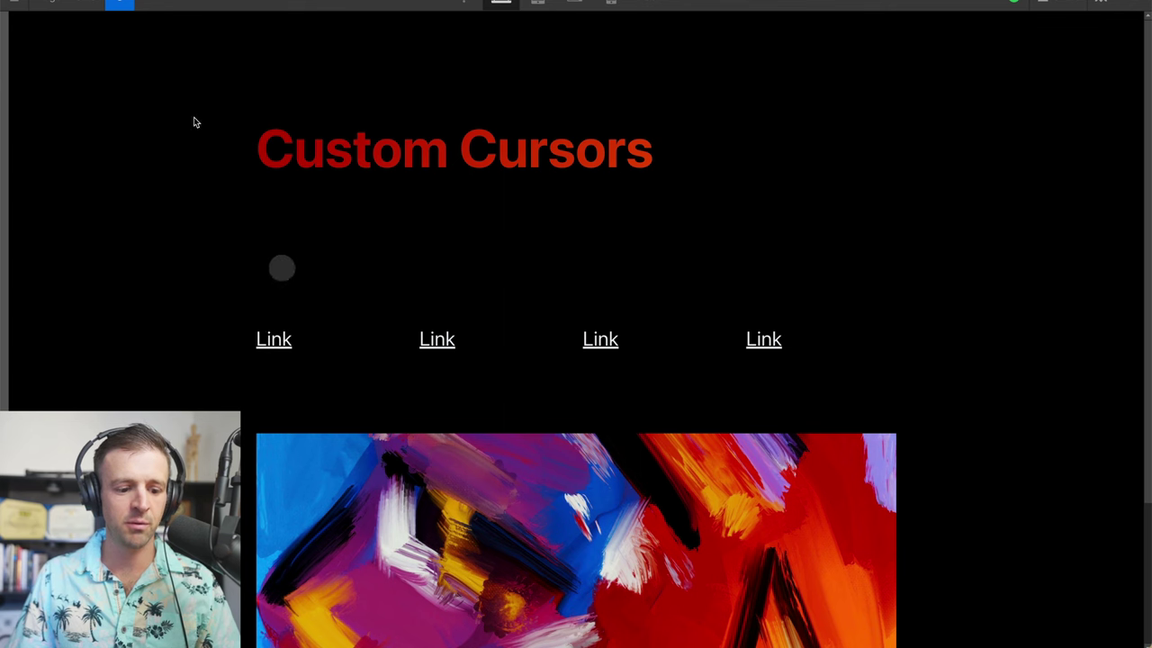
pyautogui.click(124, 4)
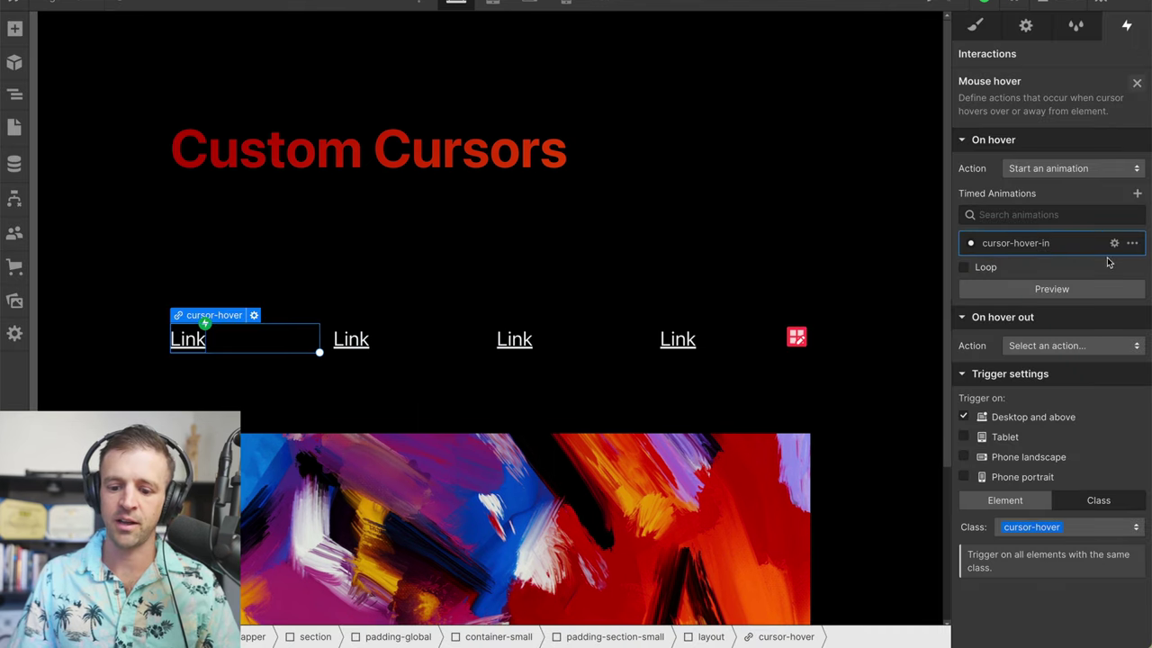
pyautogui.click(1132, 243)
pyautogui.click(1101, 305)
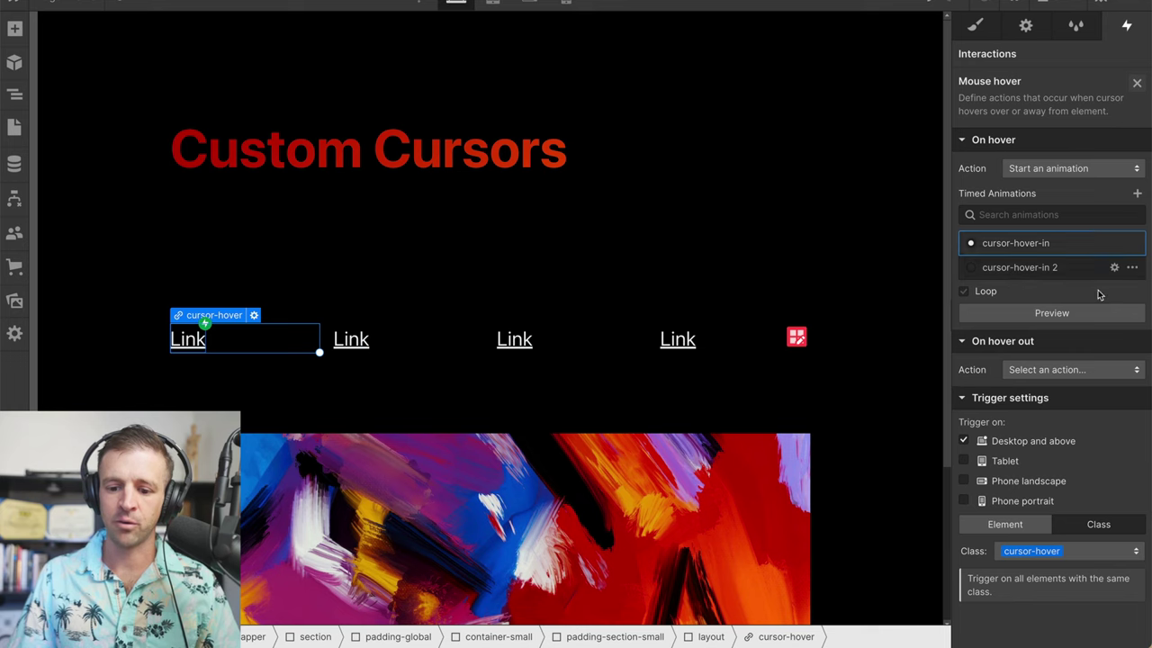
# Make On hover out start the cursor-hover-in 2 animation
pyautogui.click(1079, 367)
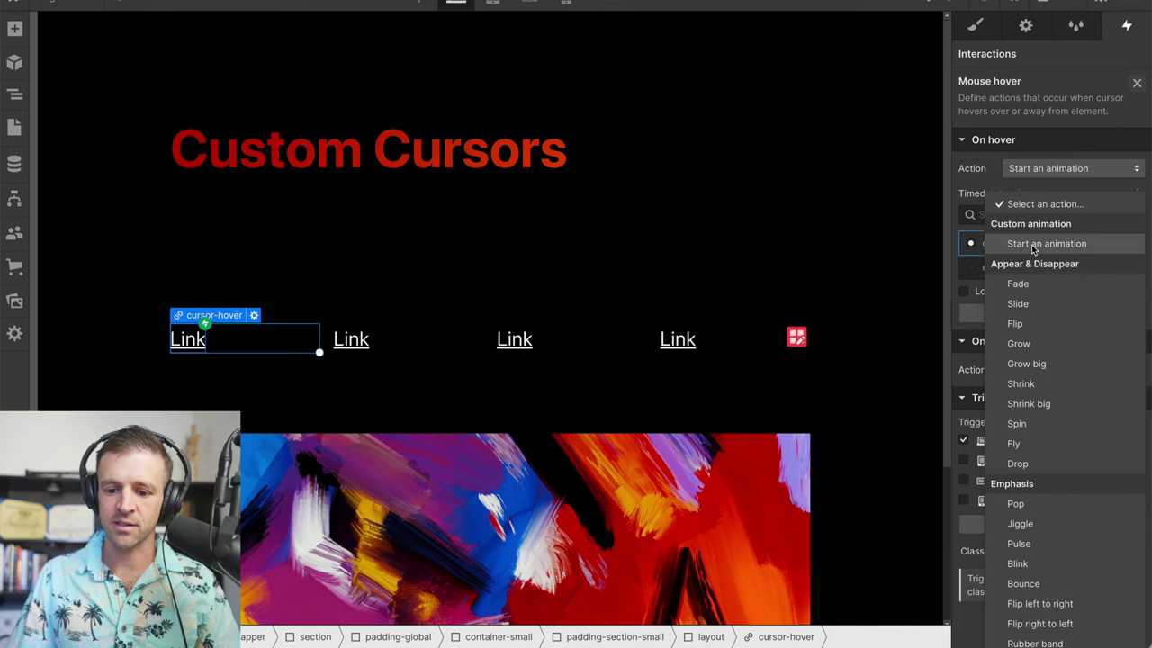
pyautogui.click(1031, 244)
pyautogui.click(995, 477)
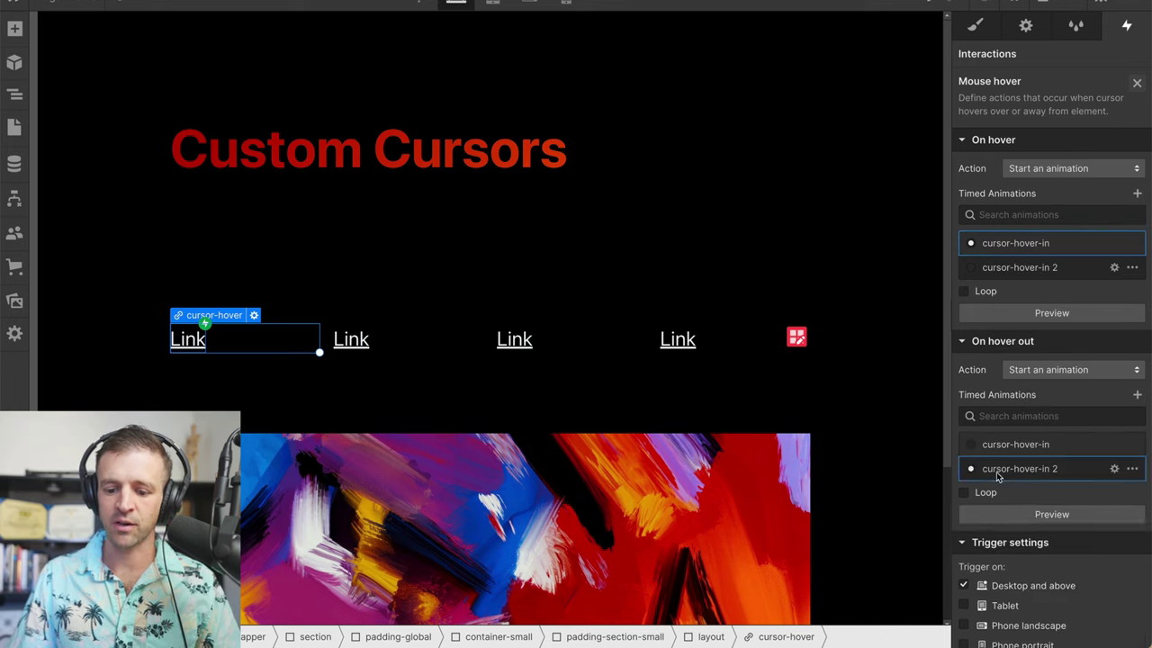
# Rename the copy to cursor-hover-out and delete its second action group
pyautogui.click(1112, 469)
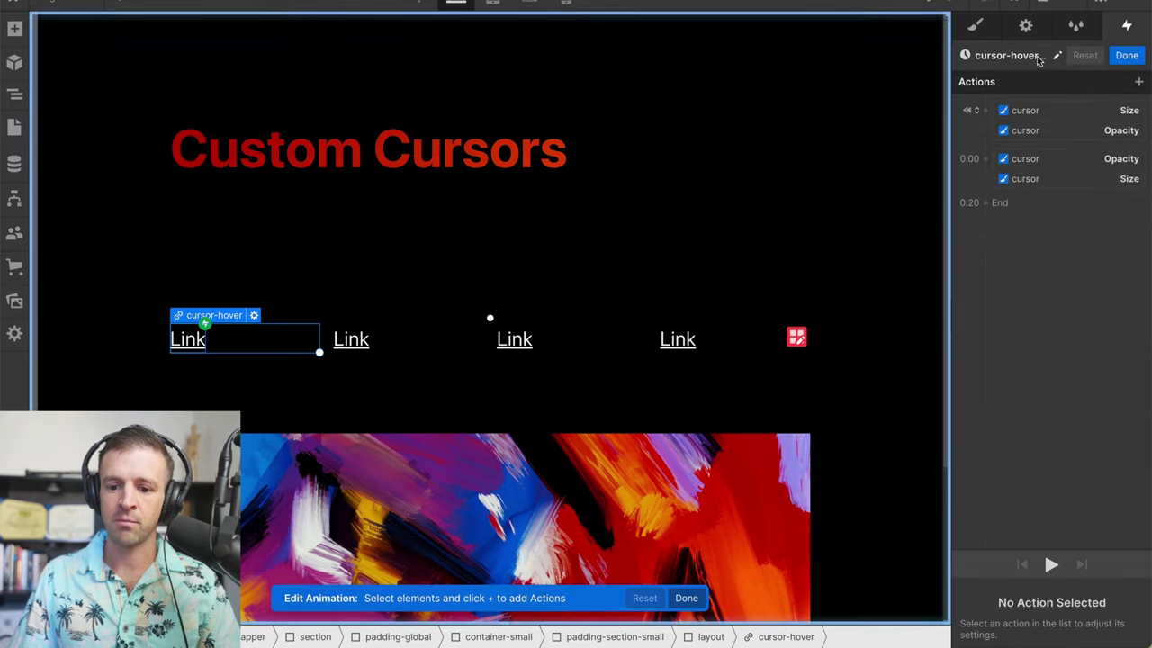
pyautogui.click(1060, 55)
pyautogui.write('ou')
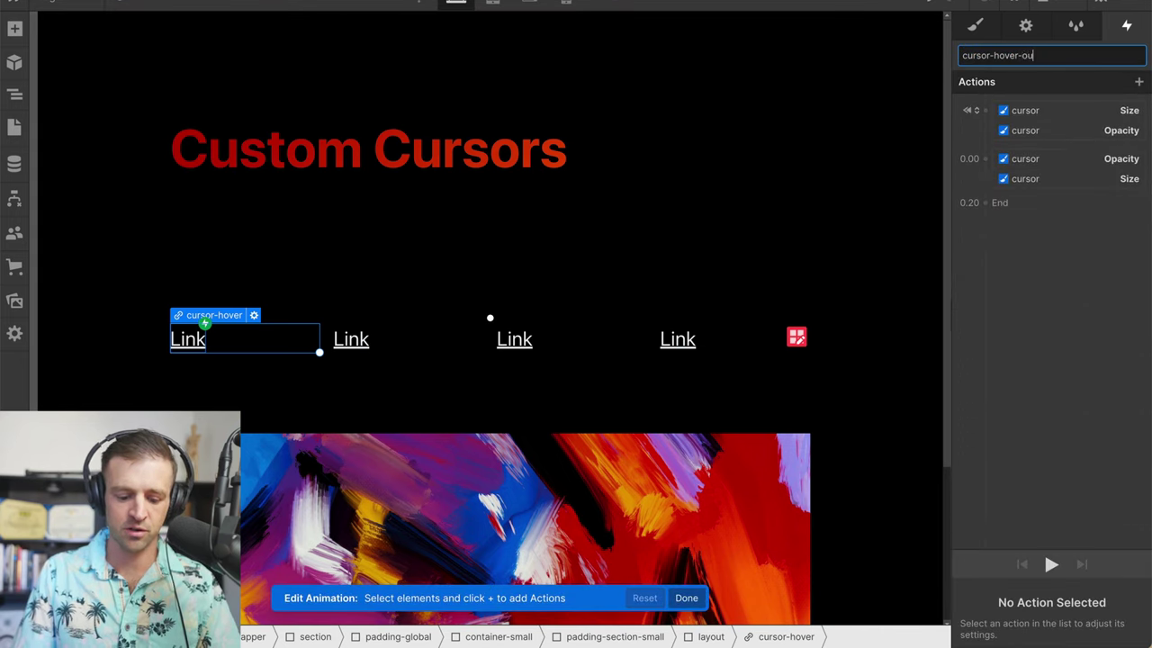
pyautogui.write('t')
pyautogui.press('Return')
pyautogui.click(1072, 154)
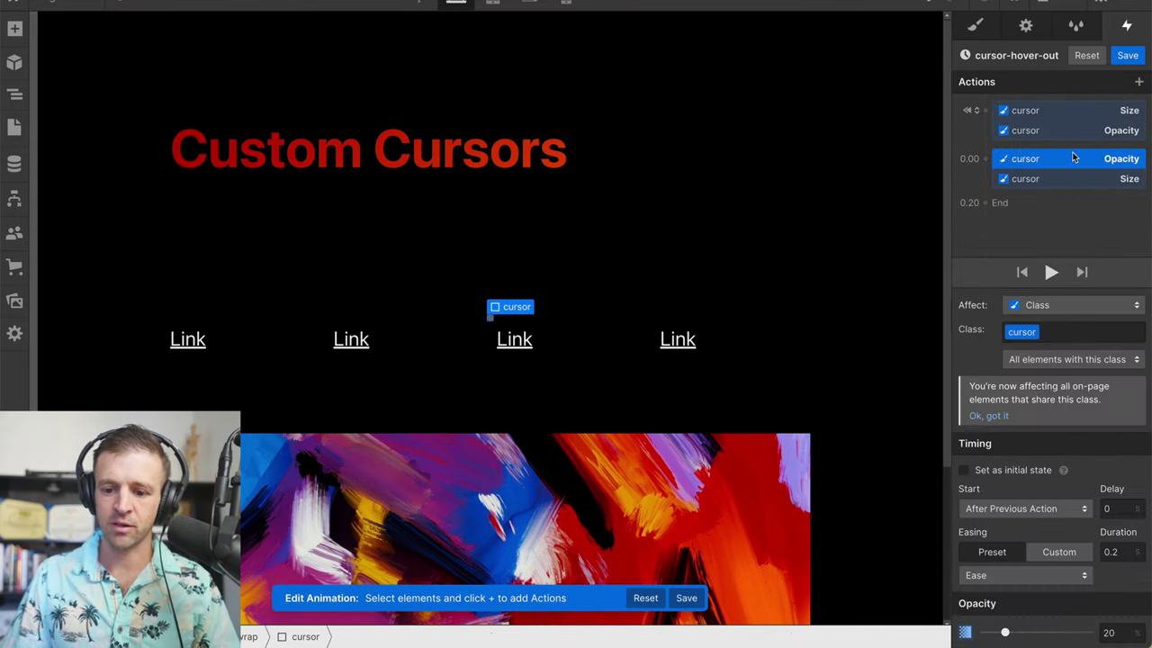
pyautogui.press('Delete')
pyautogui.press('Delete')
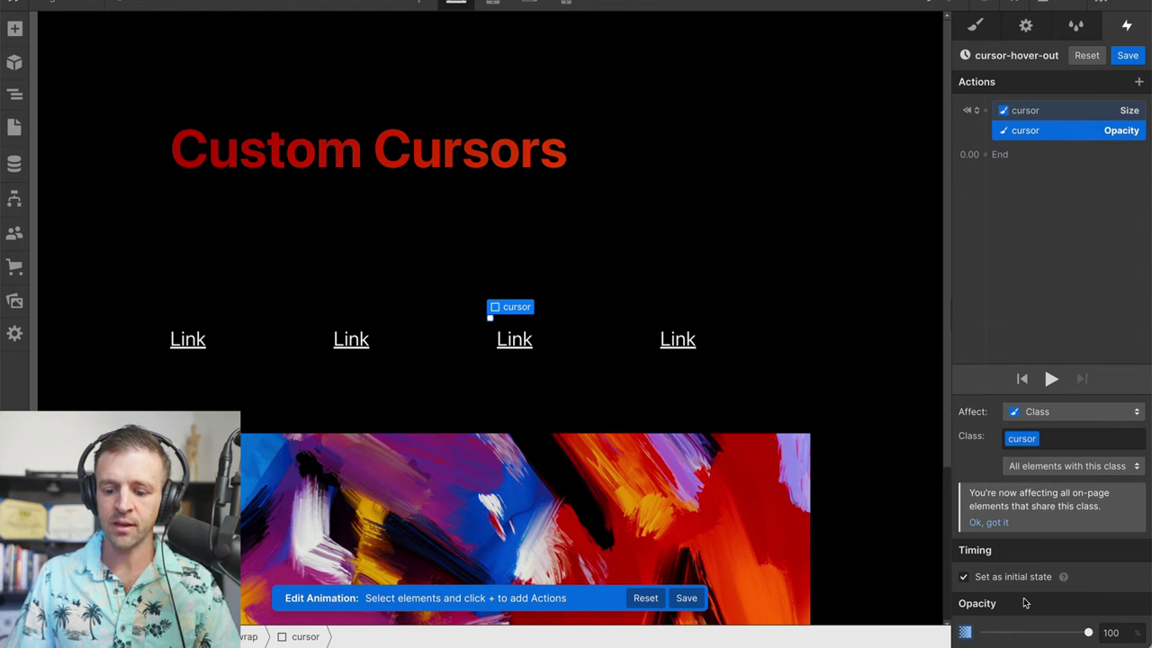
# Animate opacity and size back together over 0.2s with Ease, then save
pyautogui.click(984, 583)
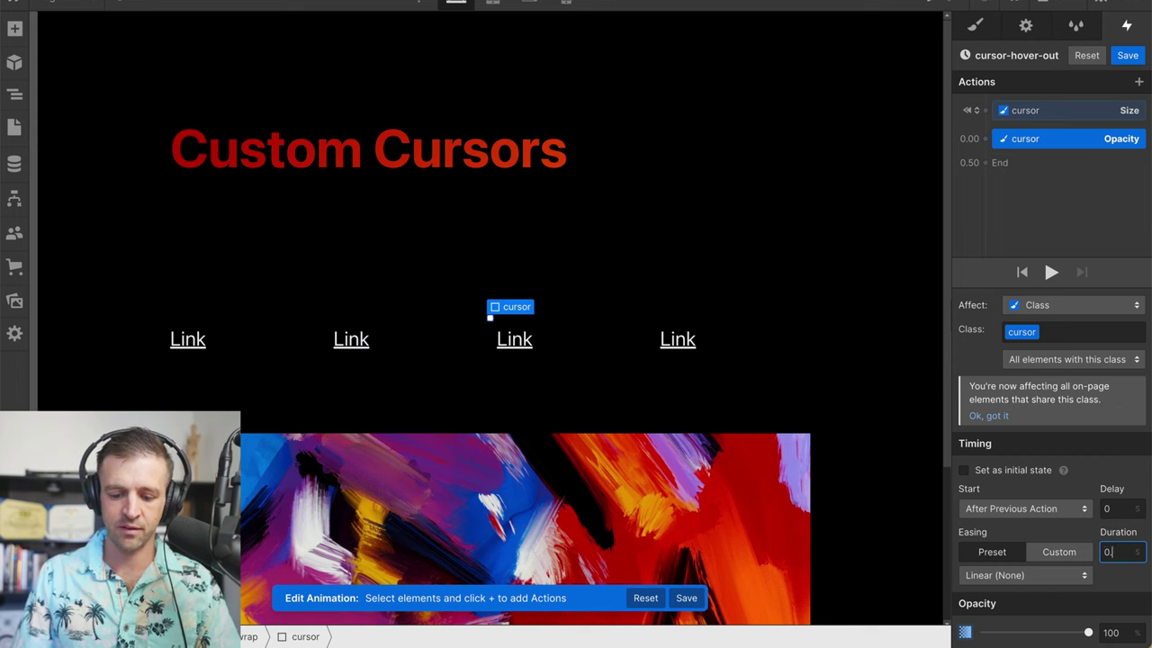
pyautogui.click(1024, 575)
pyautogui.click(1025, 96)
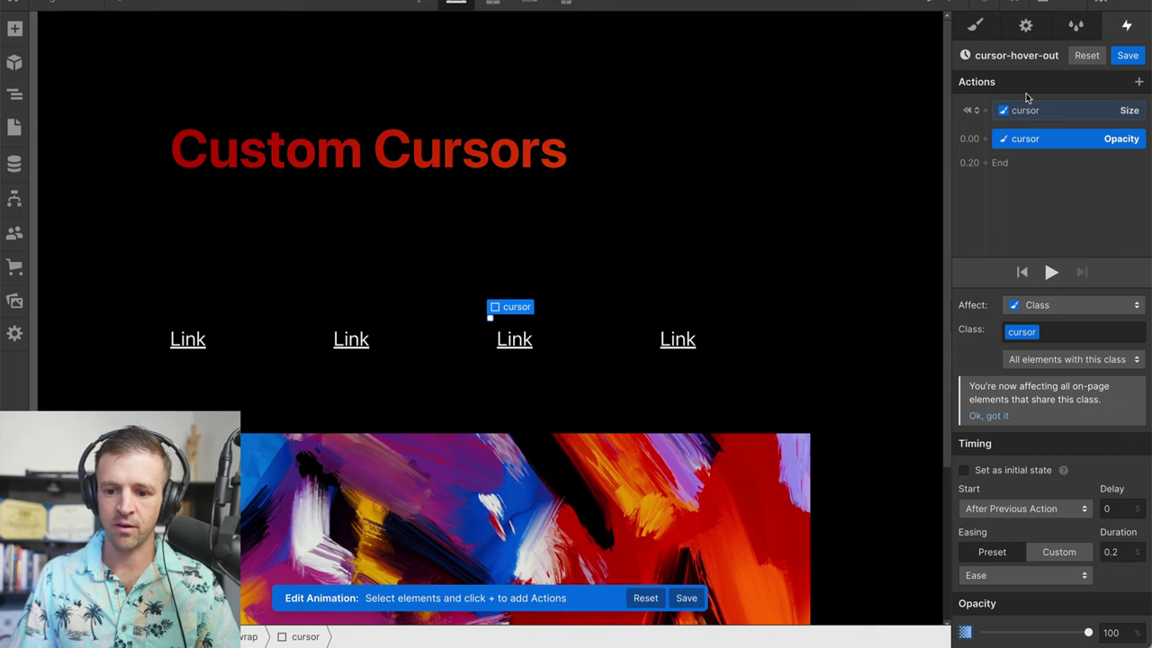
pyautogui.click(1043, 110)
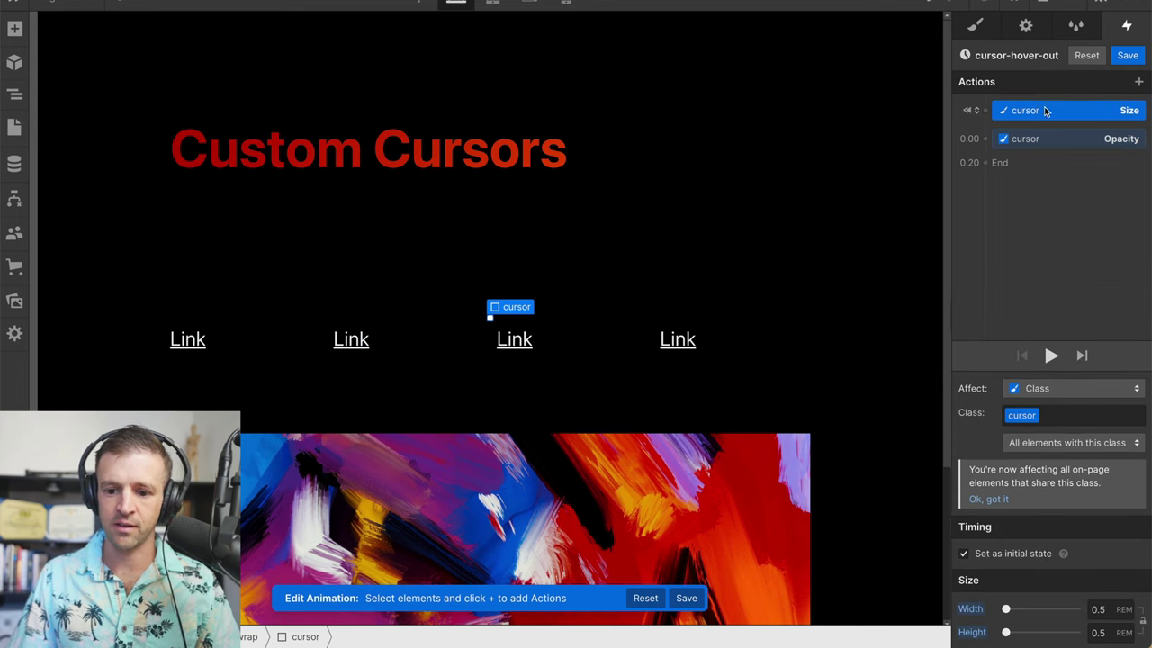
pyautogui.click(1022, 554)
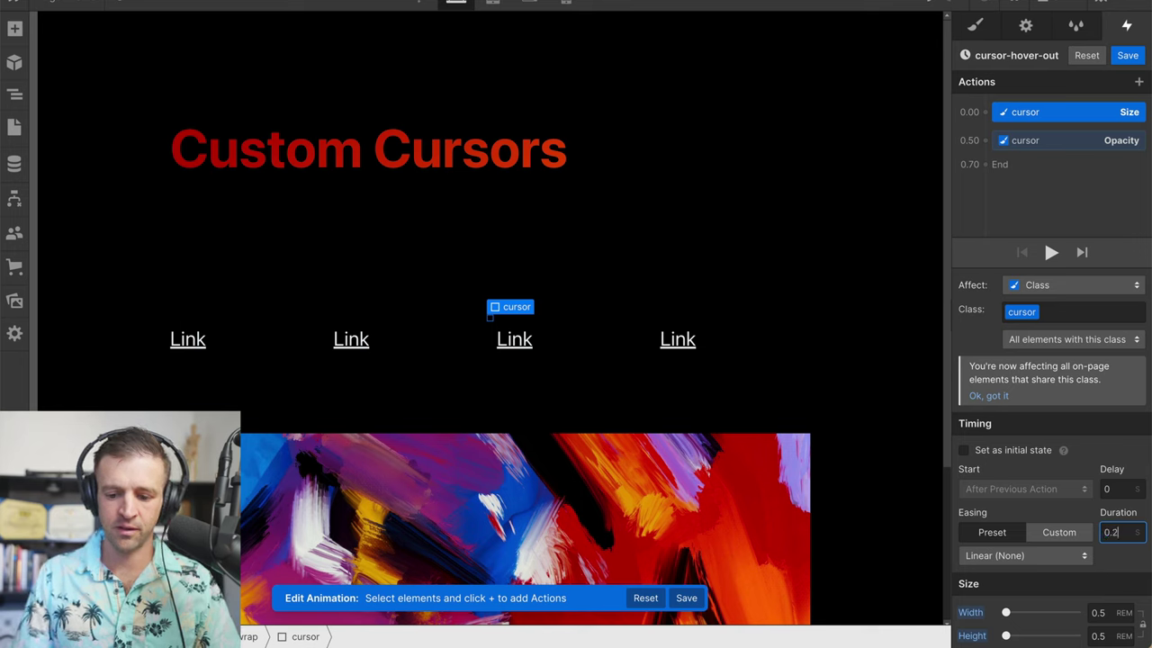
pyautogui.write('0.2')
pyautogui.press('Return')
pyautogui.click(1024, 555)
pyautogui.click(1047, 61)
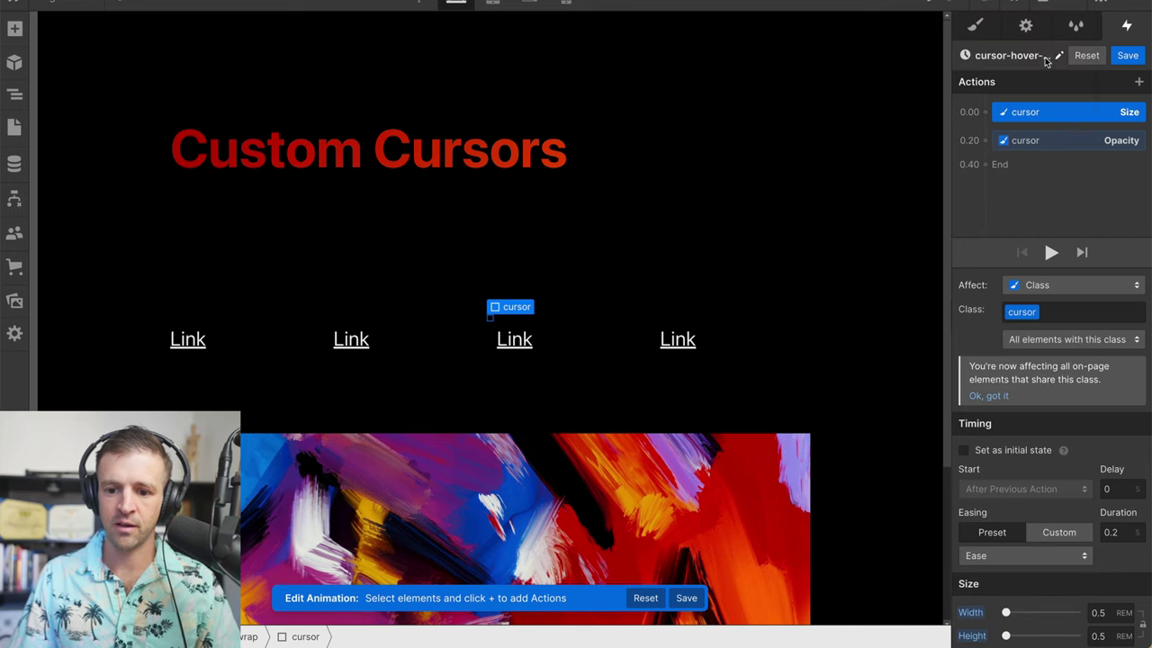
pyautogui.moveTo(1029, 140); pyautogui.dragTo(1045, 112)
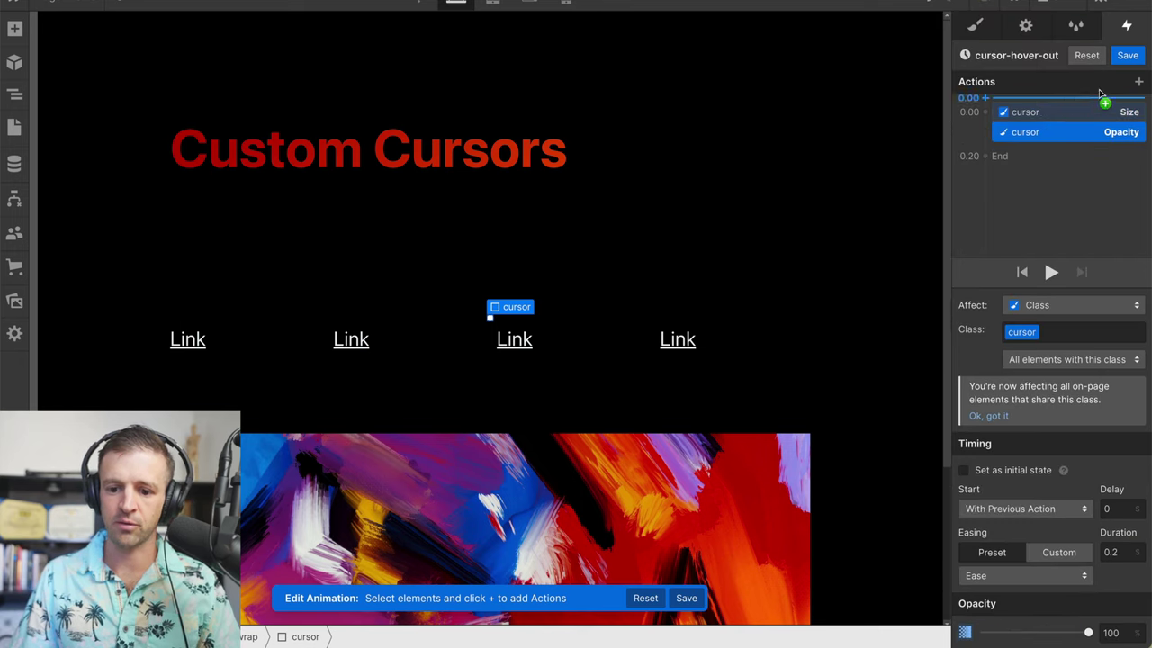
pyautogui.click(1127, 56)
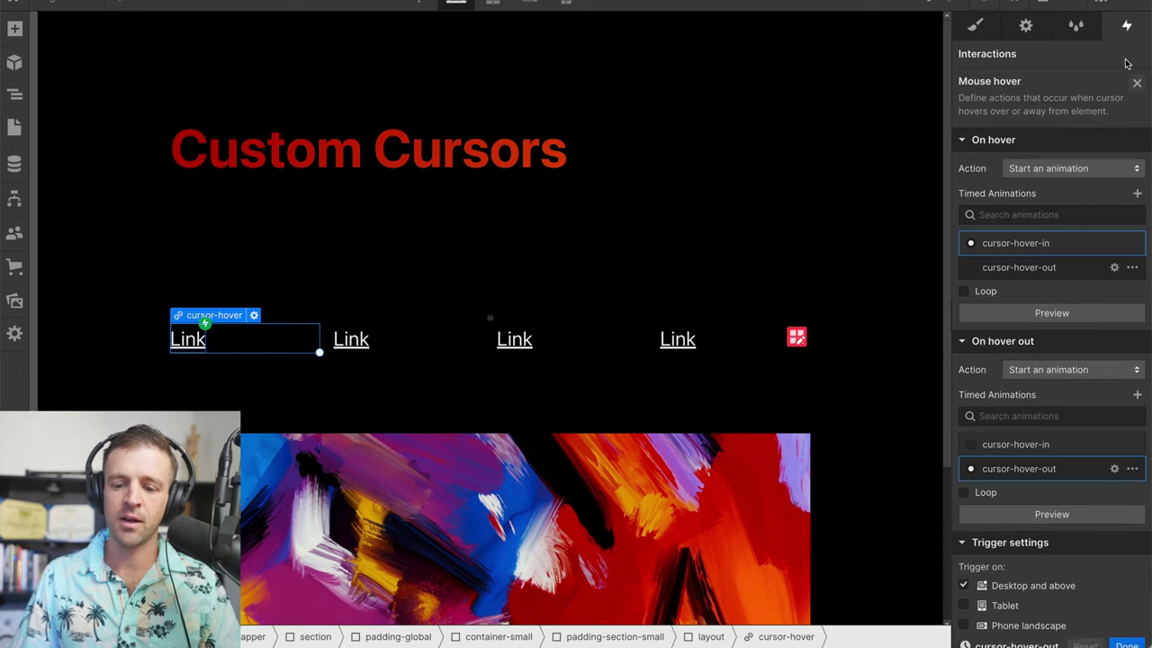
# Preview the page to test the cursor dot growing and fading over links
pyautogui.click(119, 4)
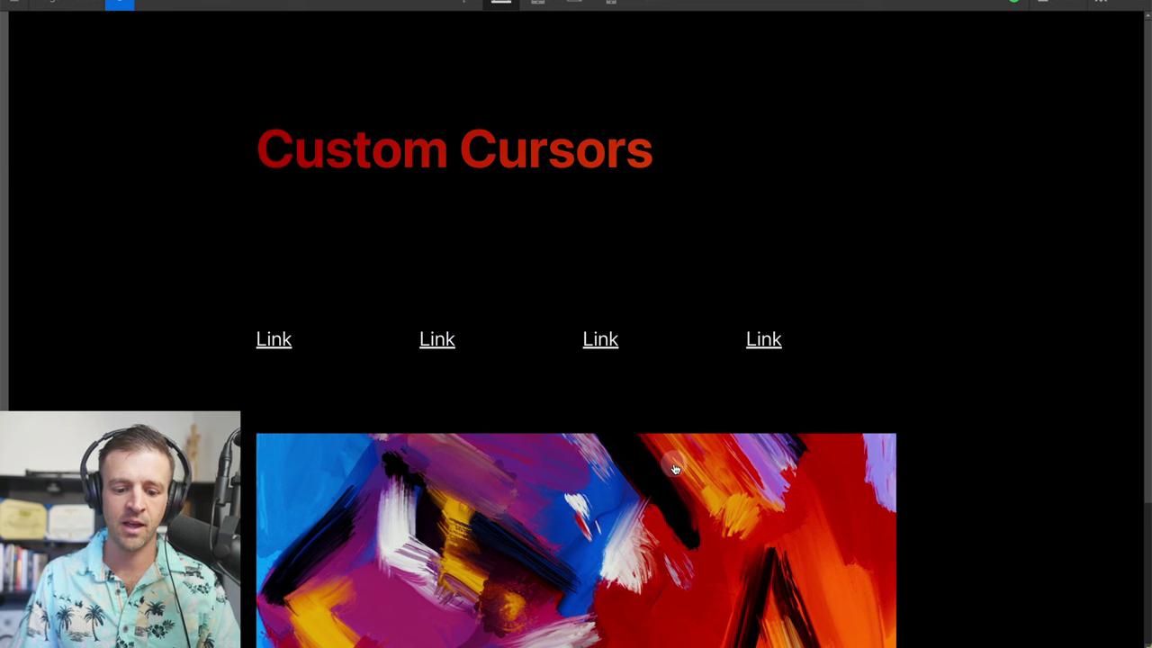
# Back in the Designer, make the cursor-wrap element a component named 'Cursor', then show the site's pages
pyautogui.hotkey('ctrl', 'shift', 'p')
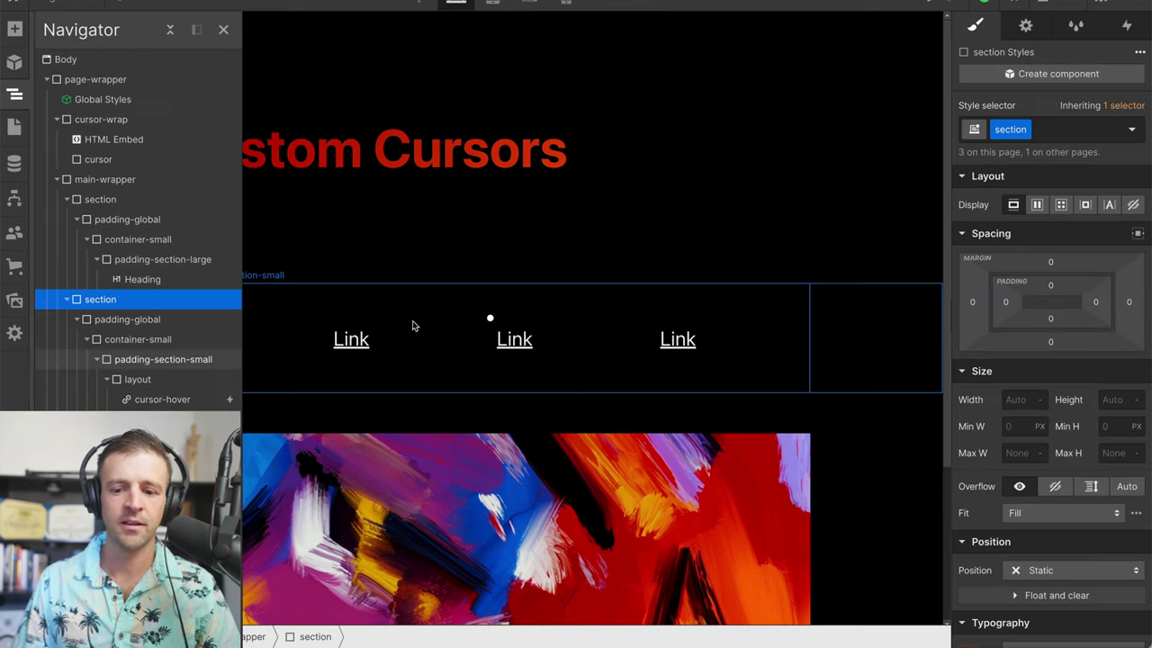
pyautogui.click(151, 118)
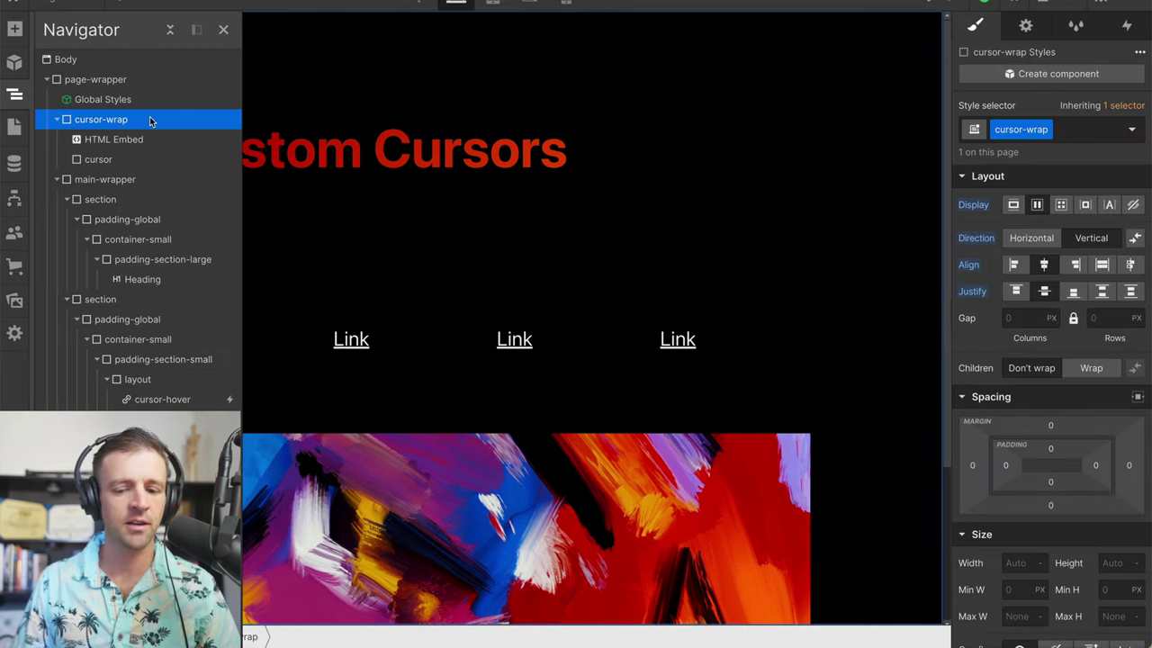
pyautogui.click(223, 29)
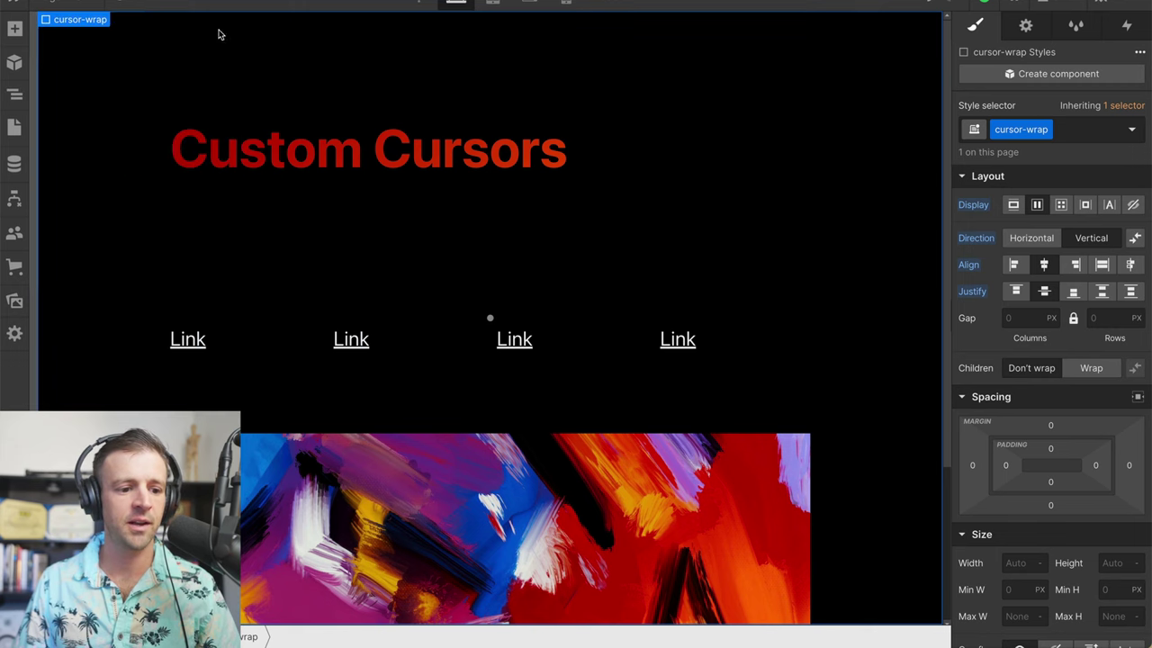
pyautogui.rightClick(78, 20)
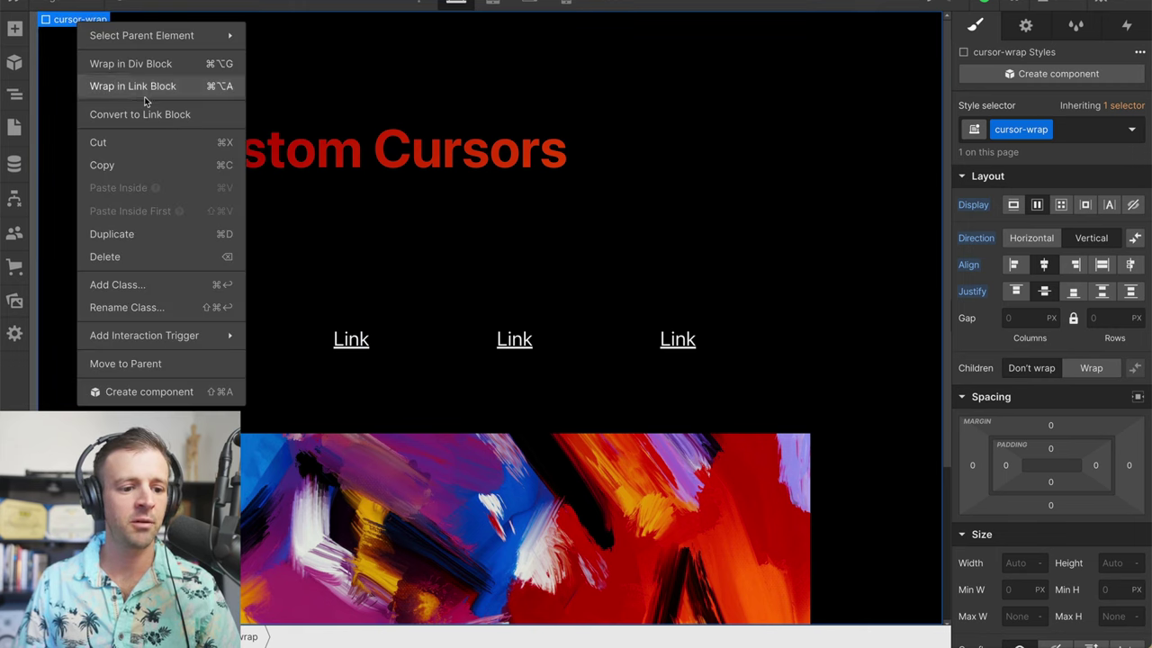
pyautogui.click(150, 392)
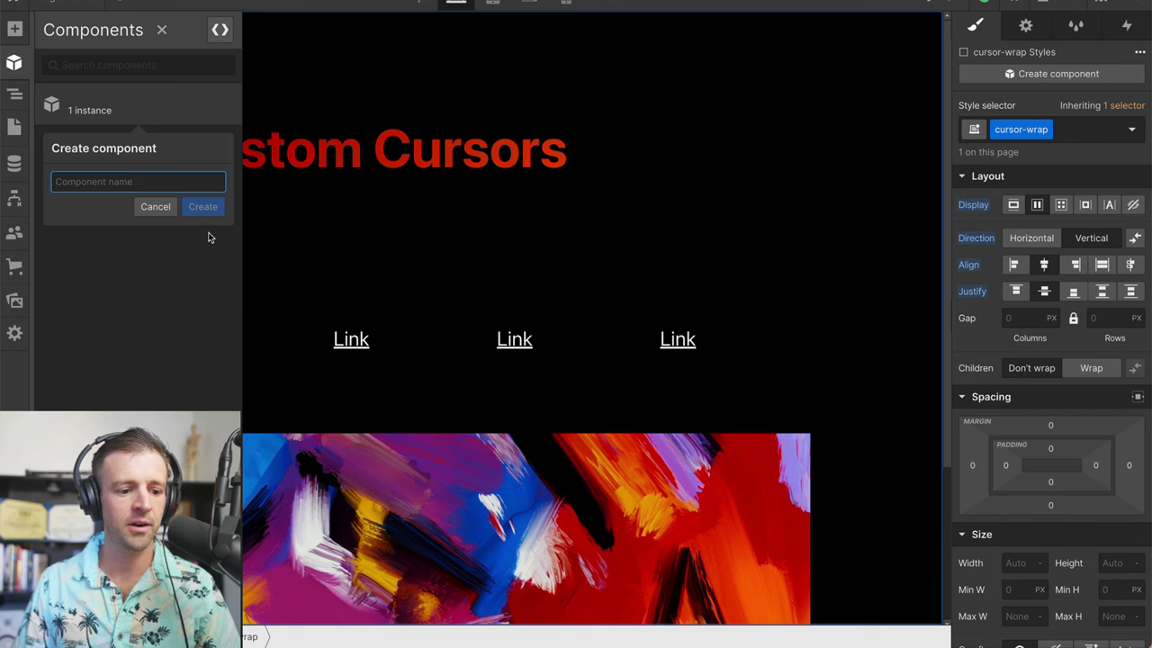
pyautogui.write('Cursor')
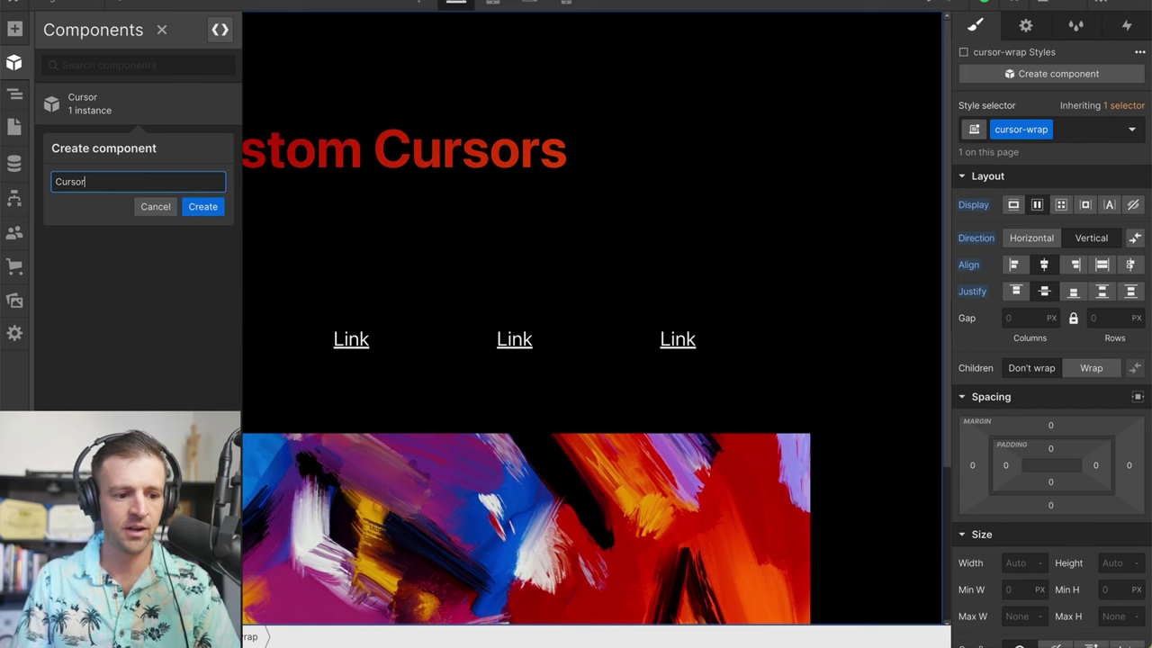
pyautogui.click(206, 207)
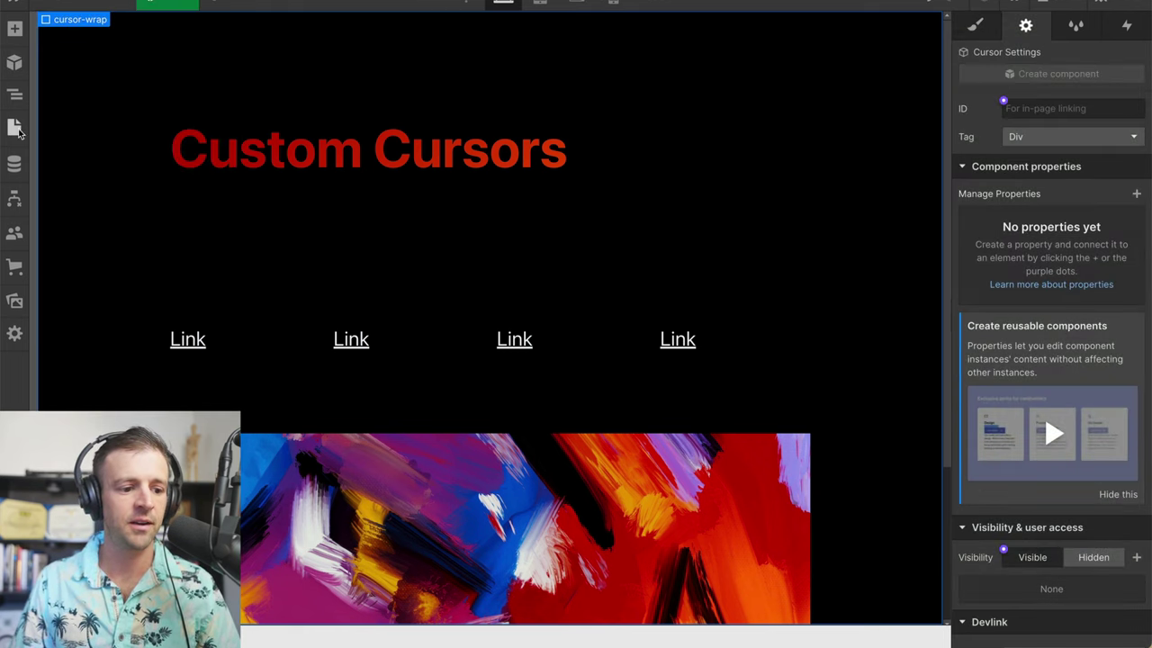
pyautogui.click(14, 127)
# Duplicate the Home page from its settings to create 'Home Copy'
pyautogui.click(222, 120)
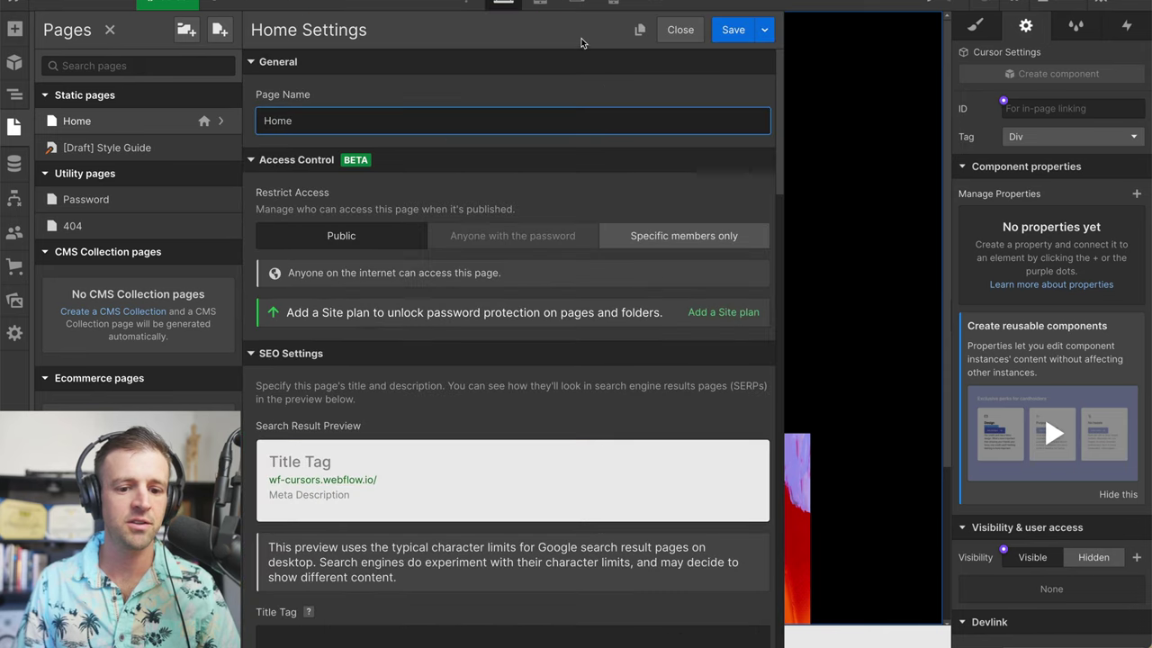
pyautogui.click(639, 30)
pyautogui.click(723, 34)
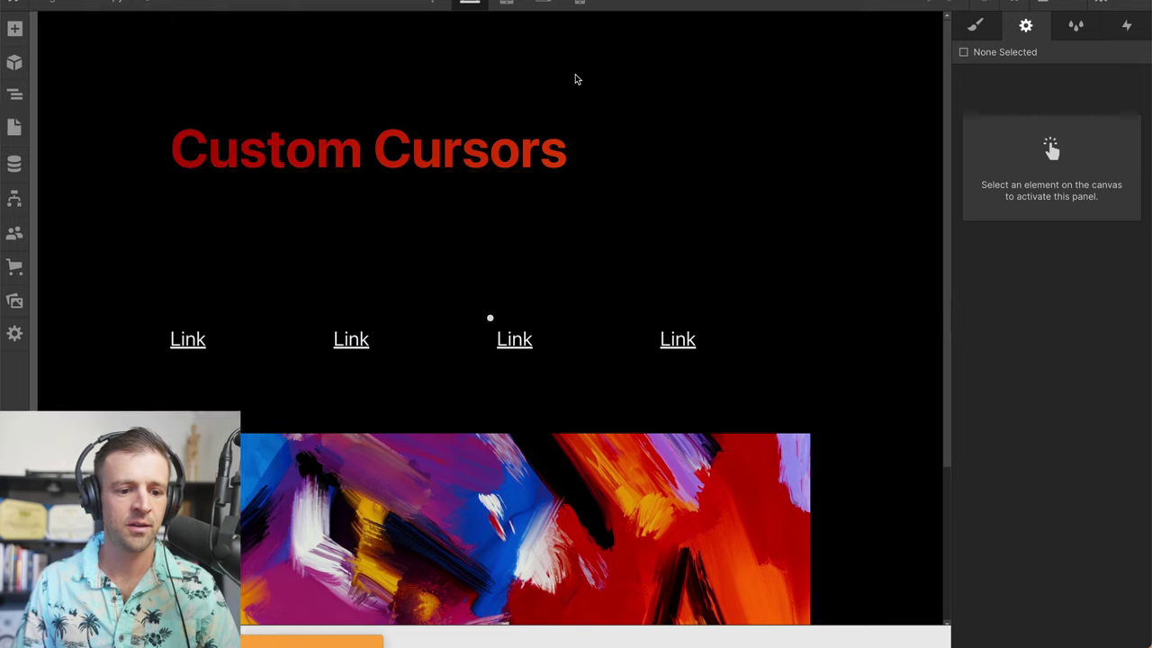
pyautogui.click(110, 30)
# Confirm the Cursor component (2 instances) sits in Home Copy's page-wrapper, then preview it
pyautogui.click(15, 65)
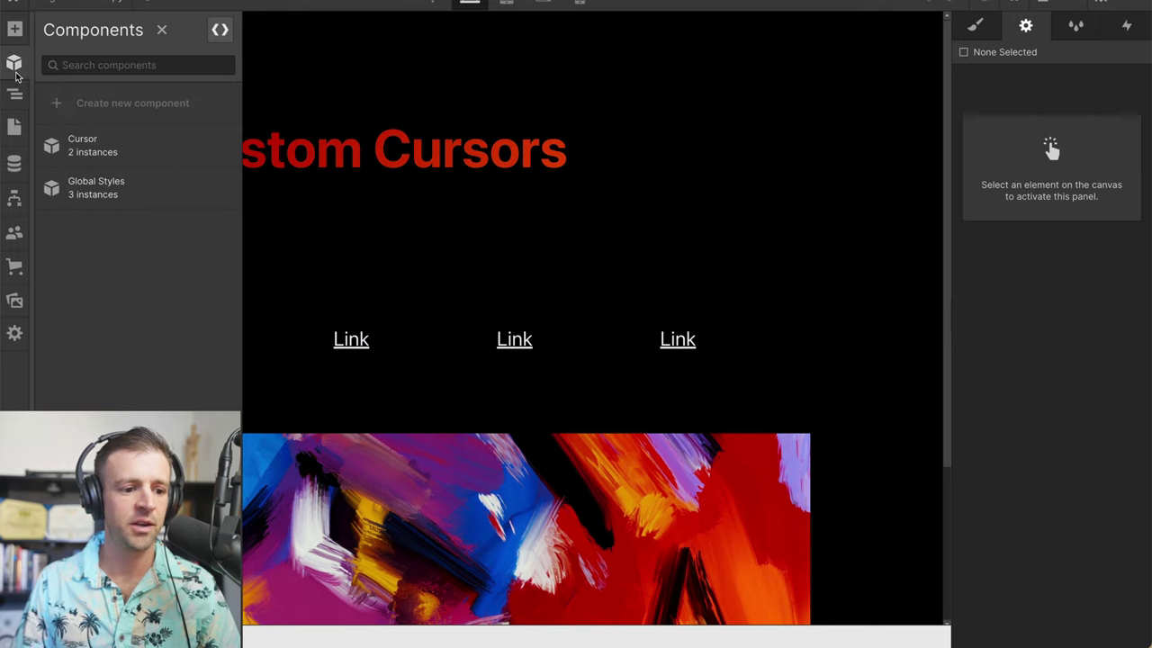
pyautogui.click(14, 94)
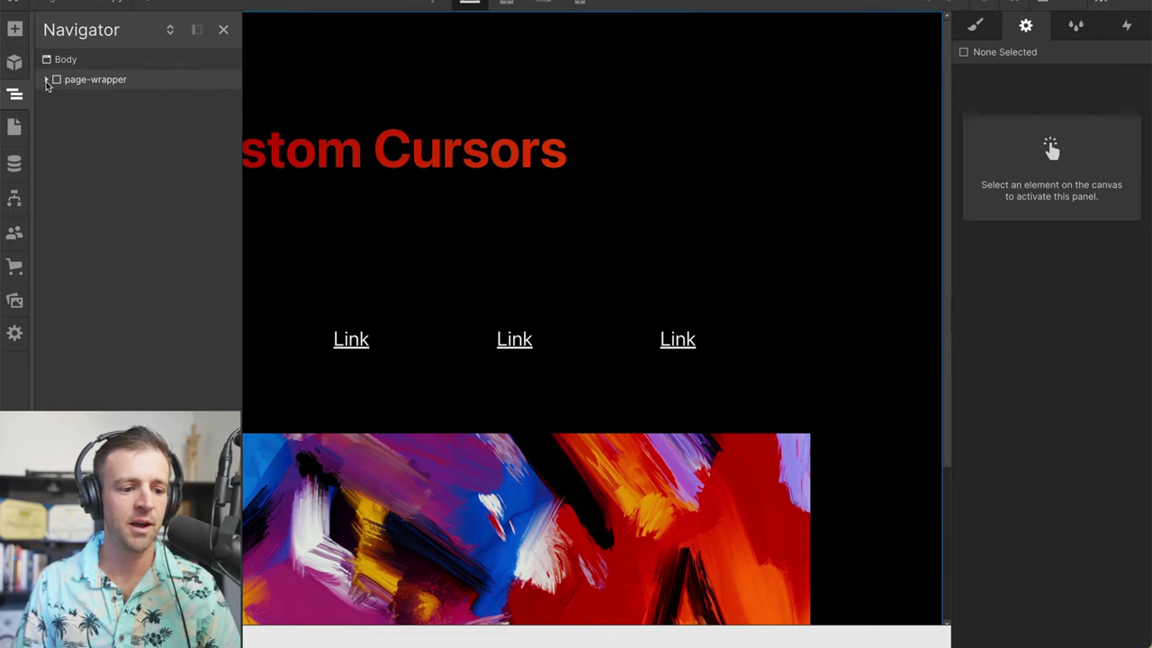
pyautogui.click(47, 81)
pyautogui.click(296, 131)
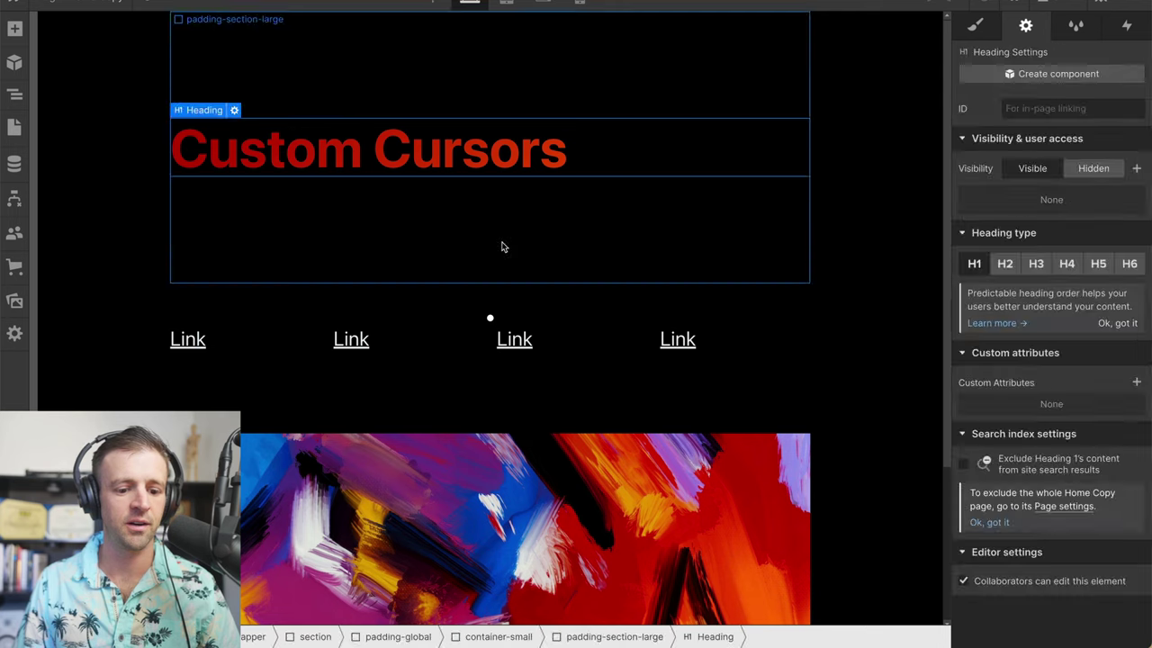
pyautogui.hotkey('ctrl', 'shift', 'p')
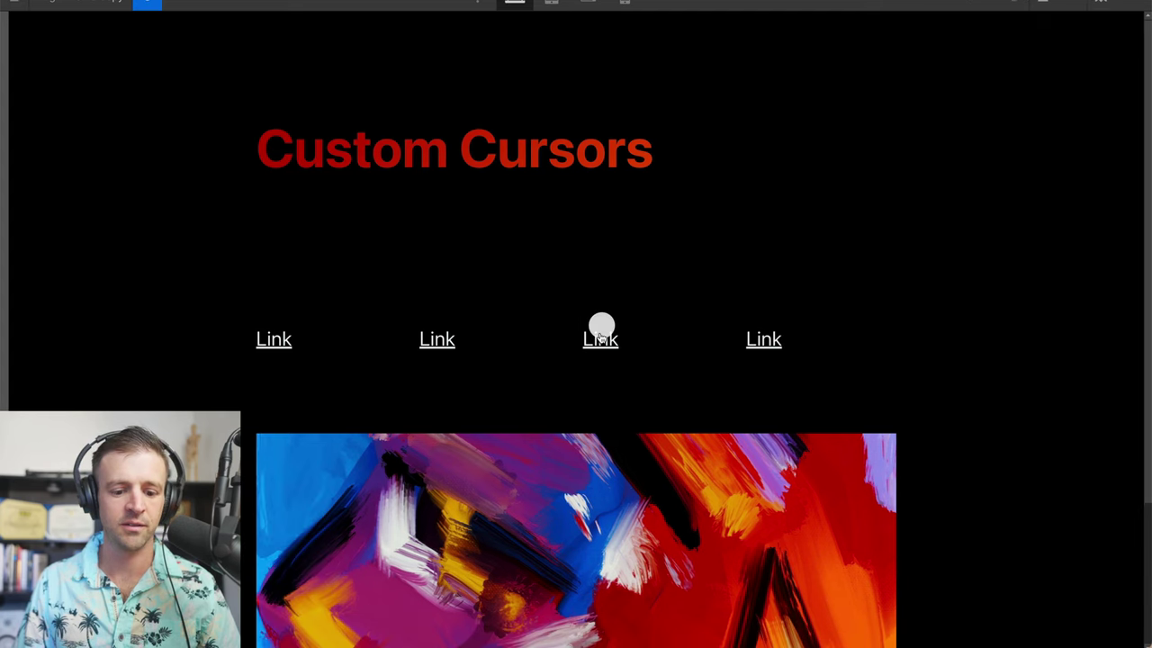
# Exit preview to resume editing Home Copy in the Designer
pyautogui.click(145, 3)
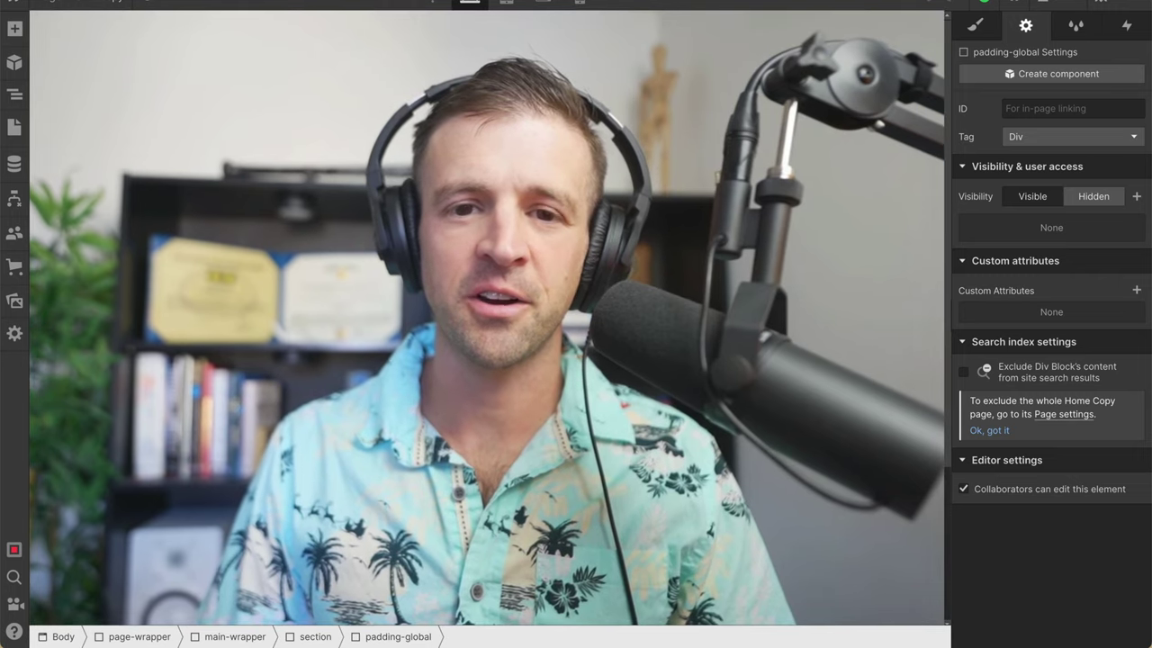